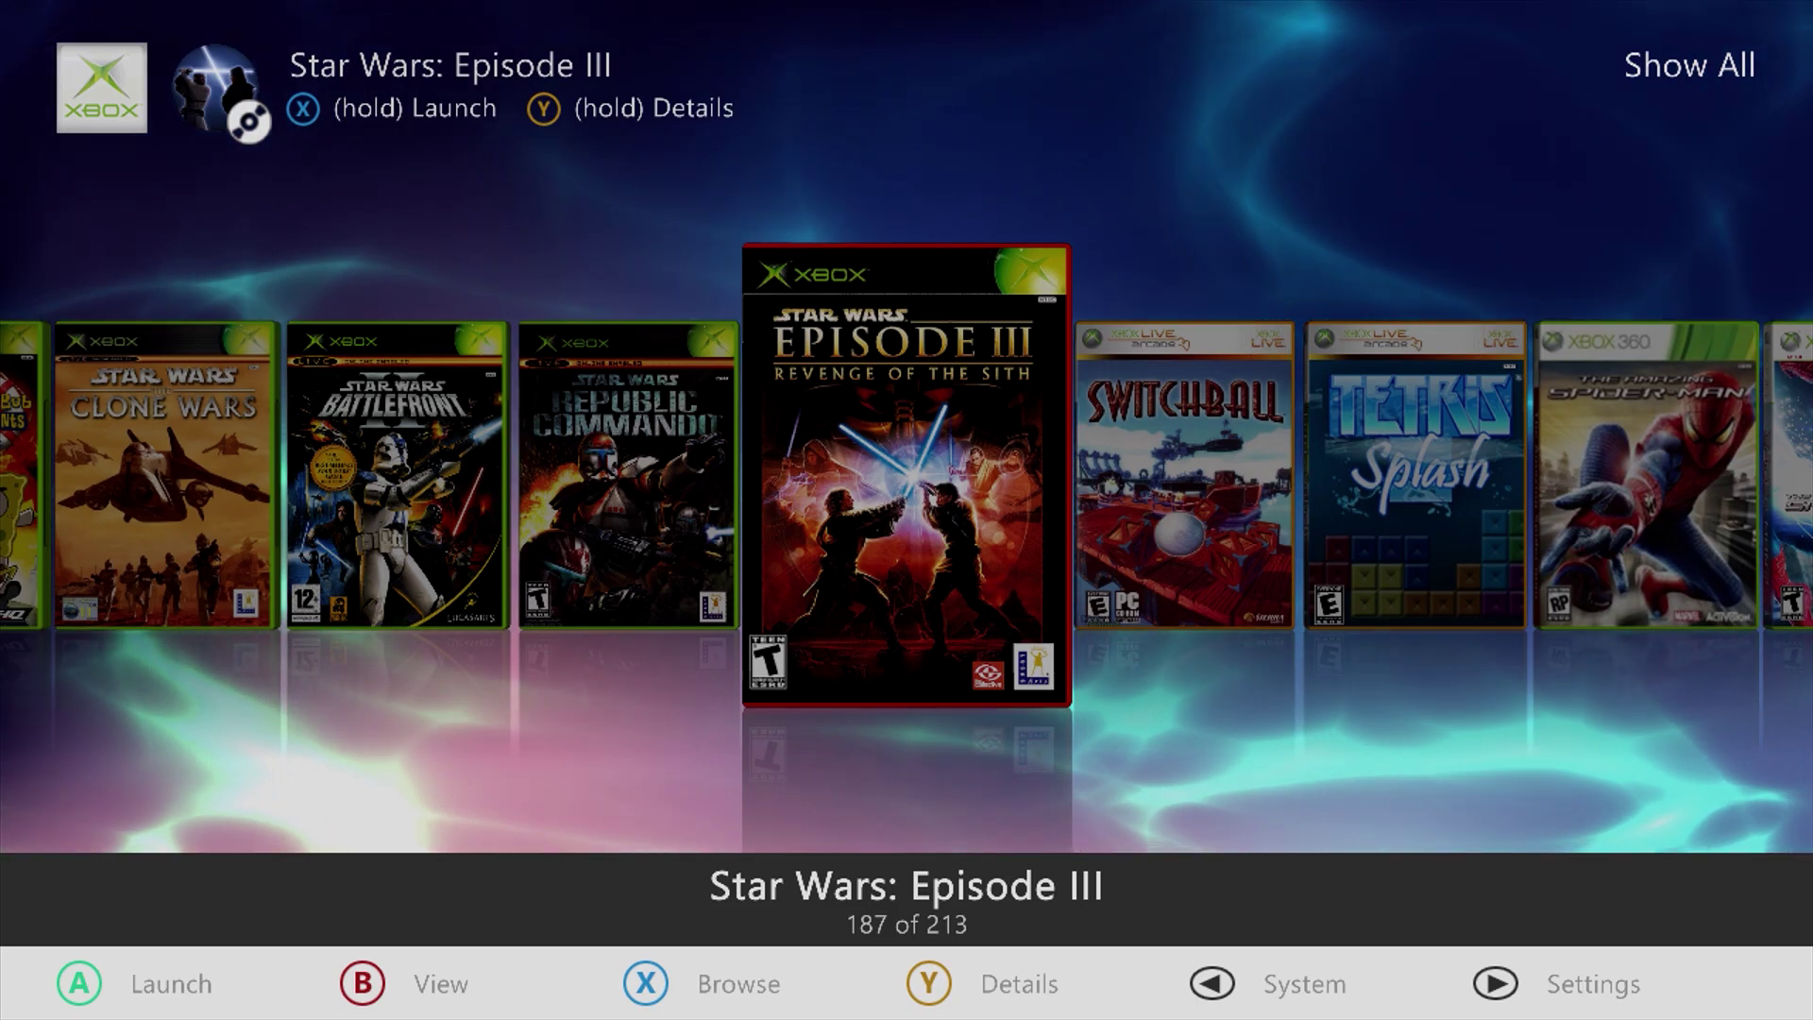
# - Open the Content settings and examine the scan paths listed under Manage Paths
pyautogui.press('Return')
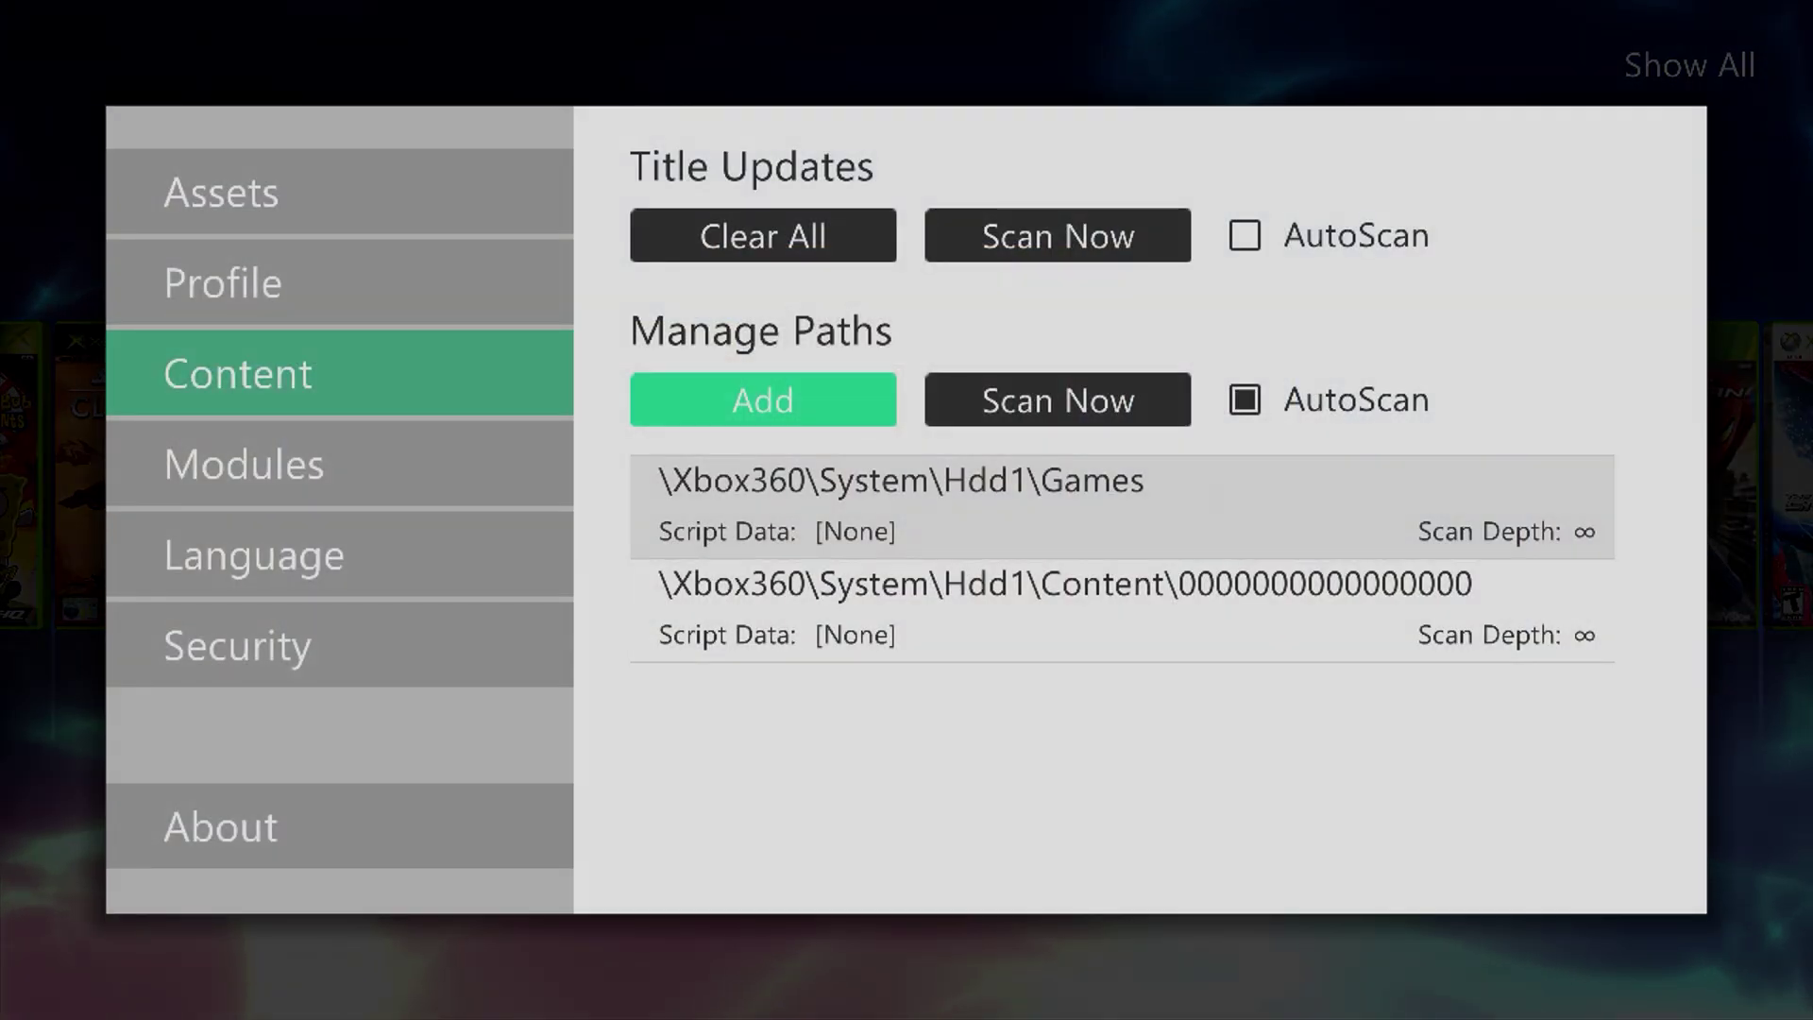
pyautogui.press('Left')
pyautogui.press('Right')
pyautogui.press('Down')
pyautogui.press('Down')
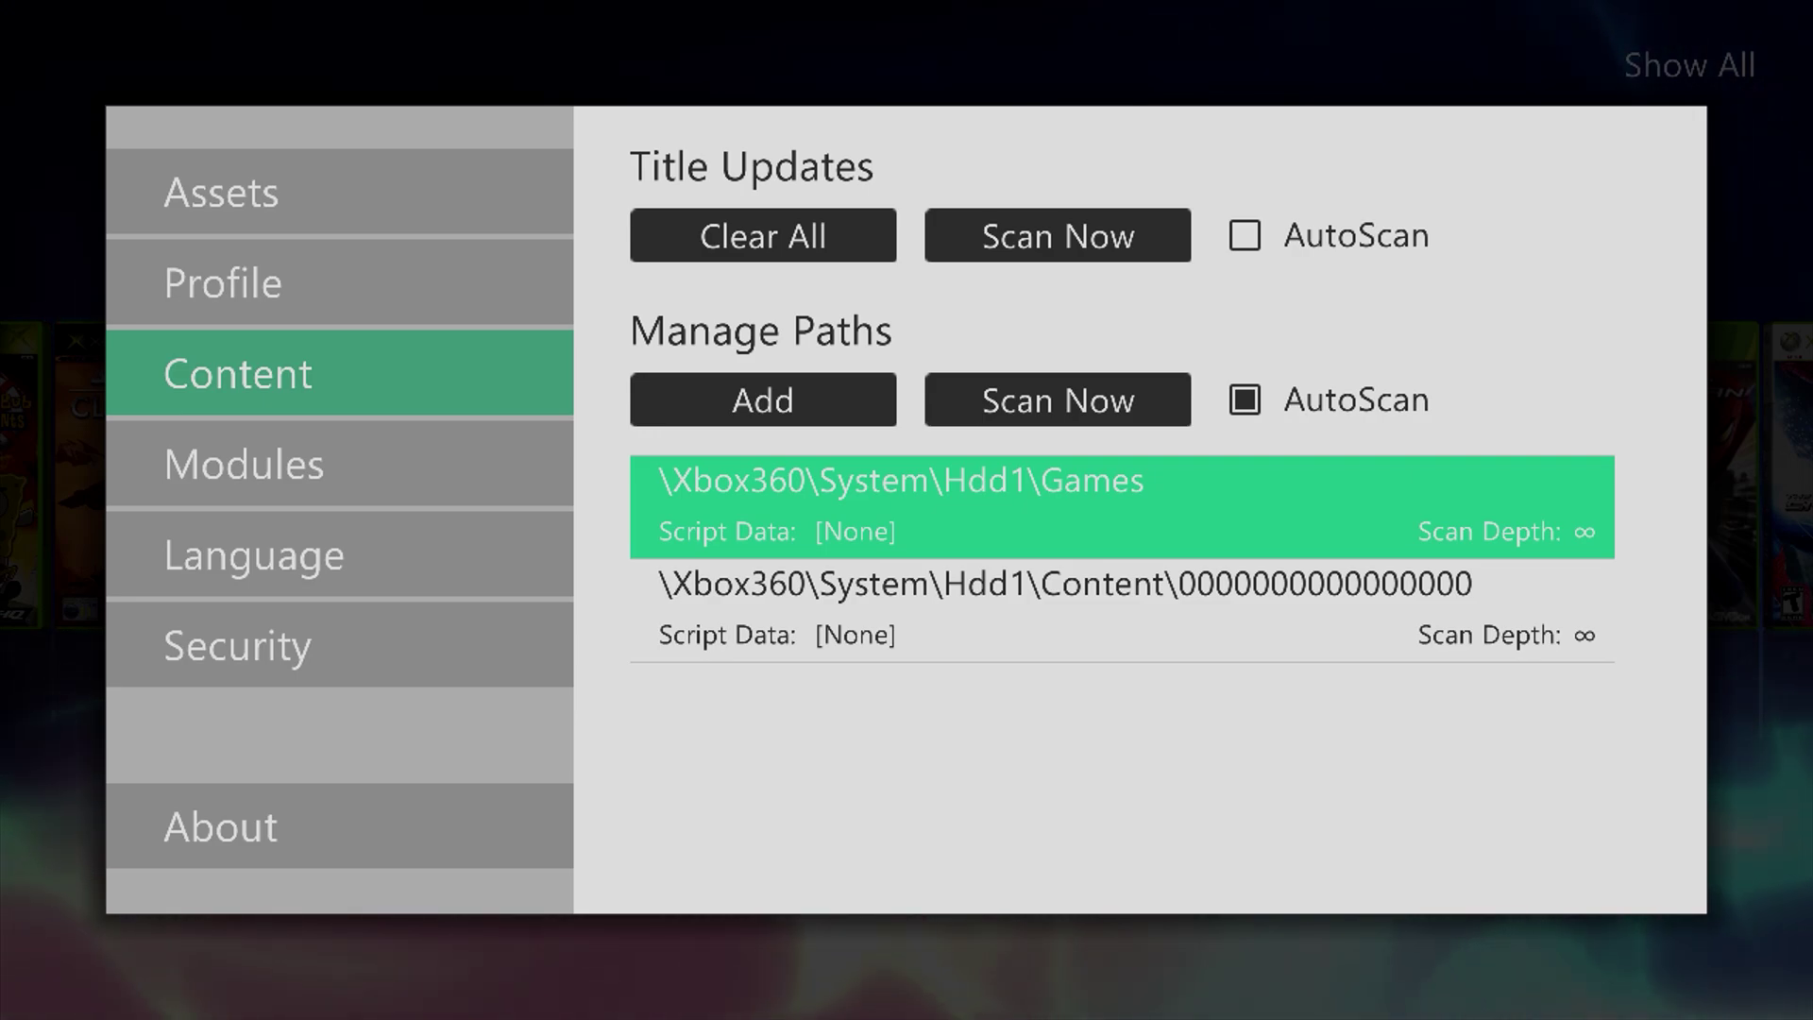
pyautogui.press('Up')
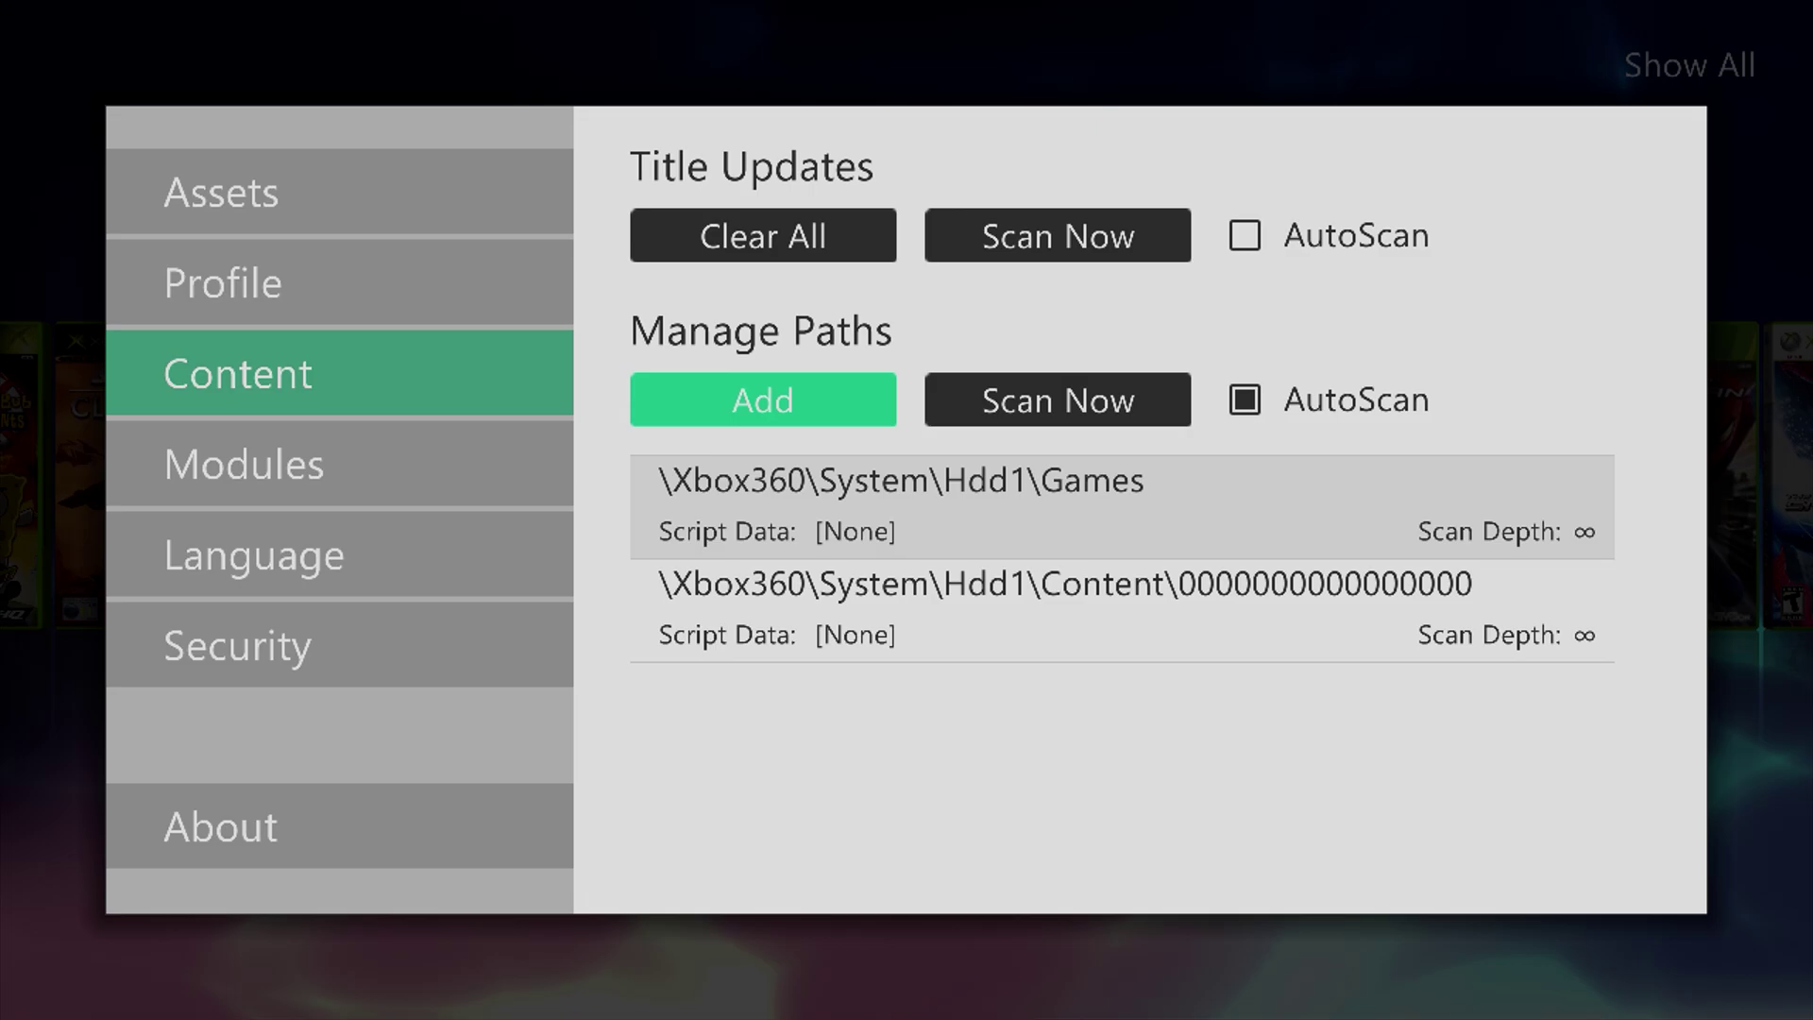
# - Open the form for adding a scan path, browse Hdd1 as far as the Games folder, and leave the directory picker without selecting
pyautogui.press('Return')
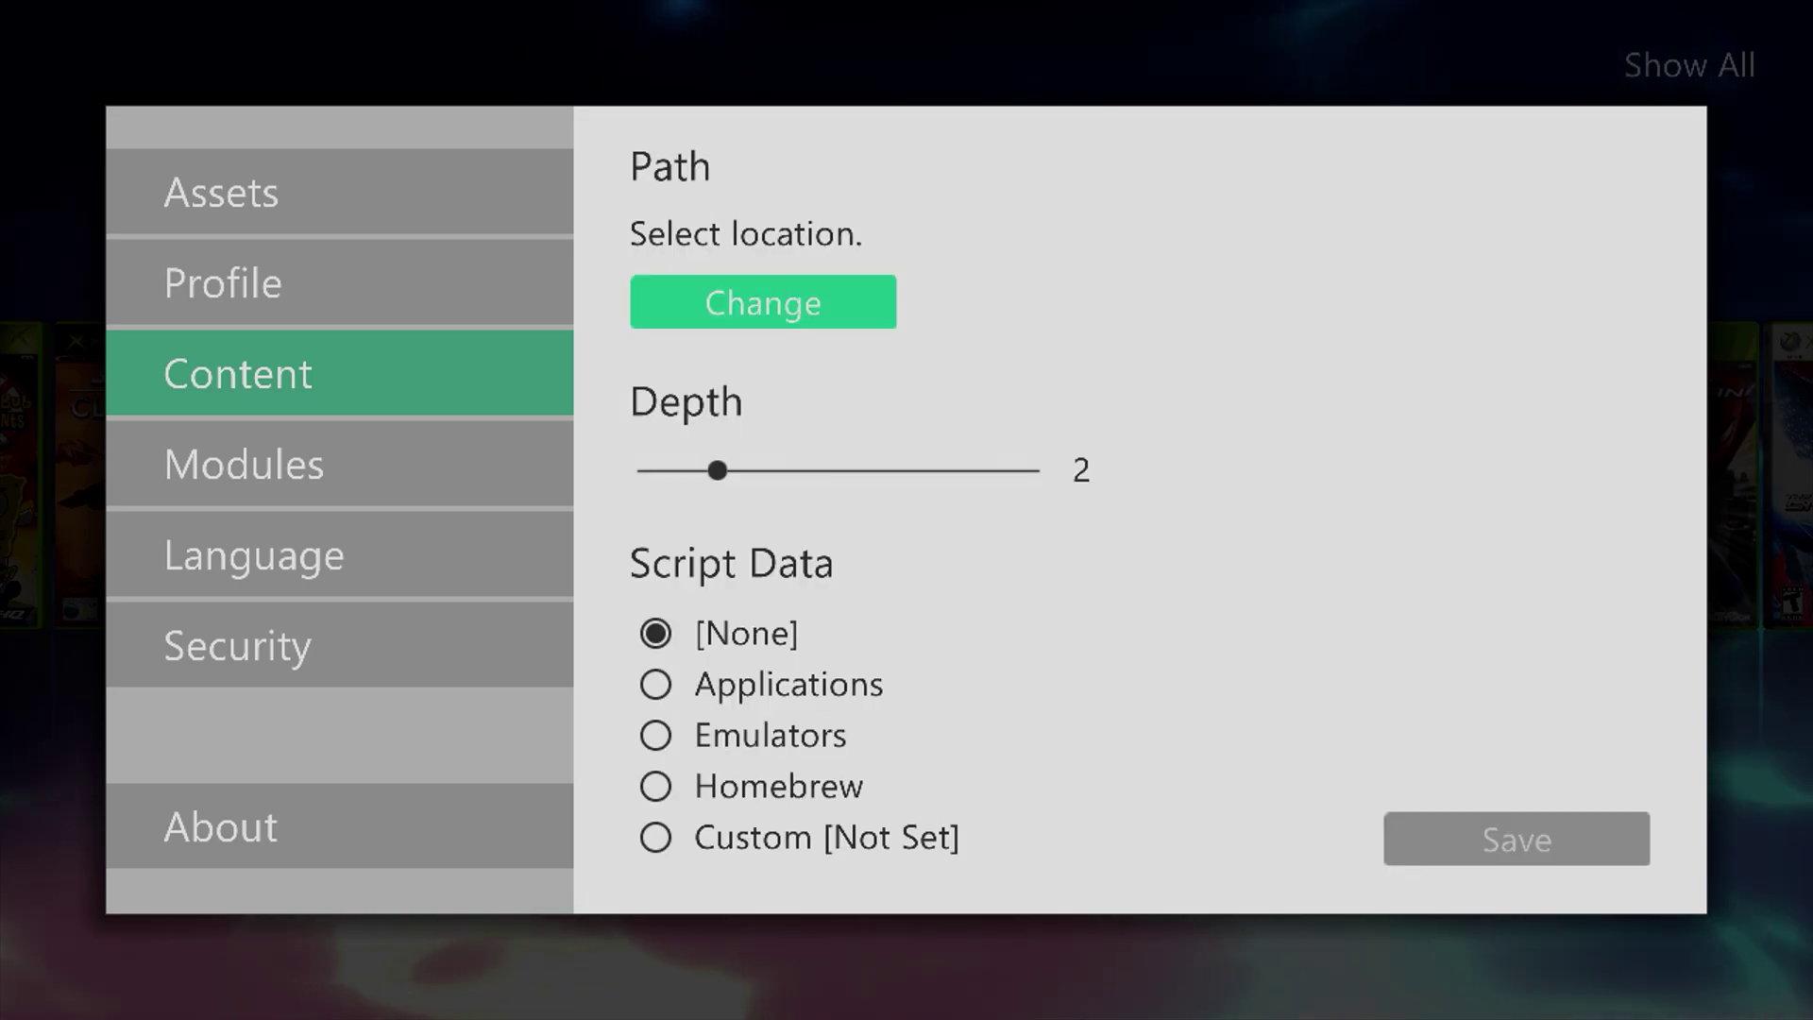
pyautogui.press('Return')
pyautogui.press('Down')
pyautogui.press('Down')
pyautogui.press('Down')
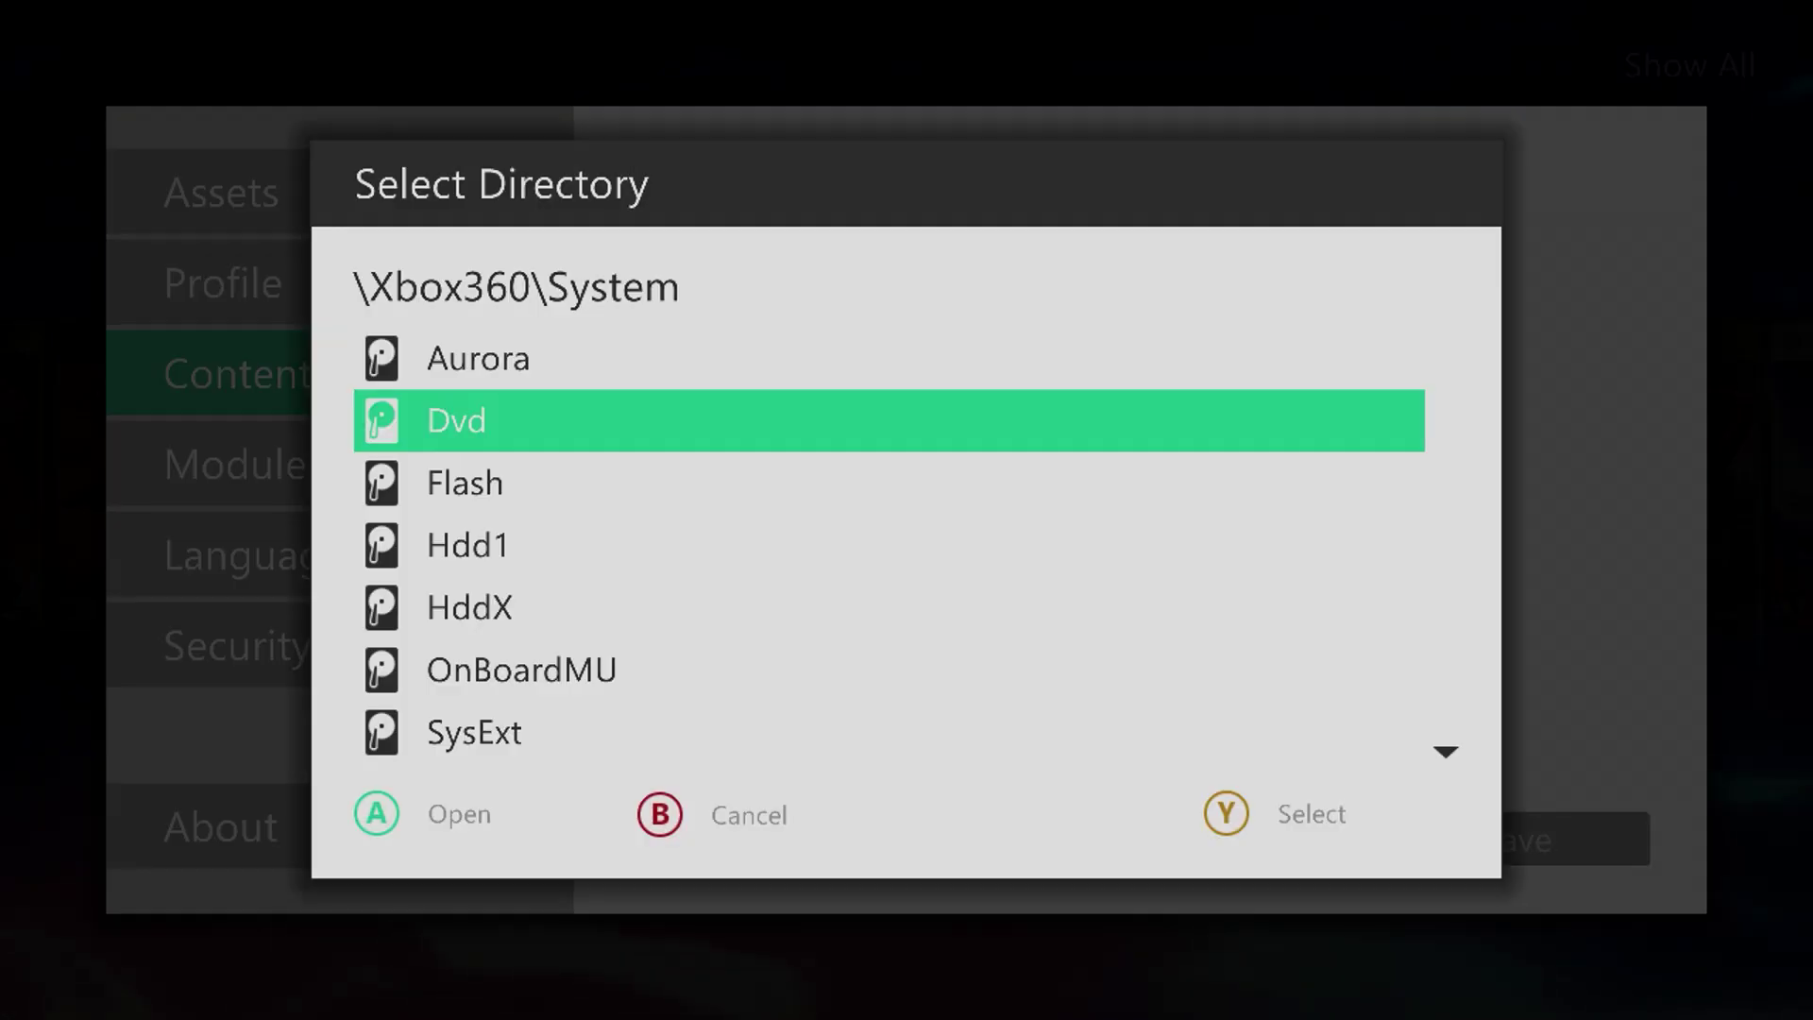
pyautogui.press('Return')
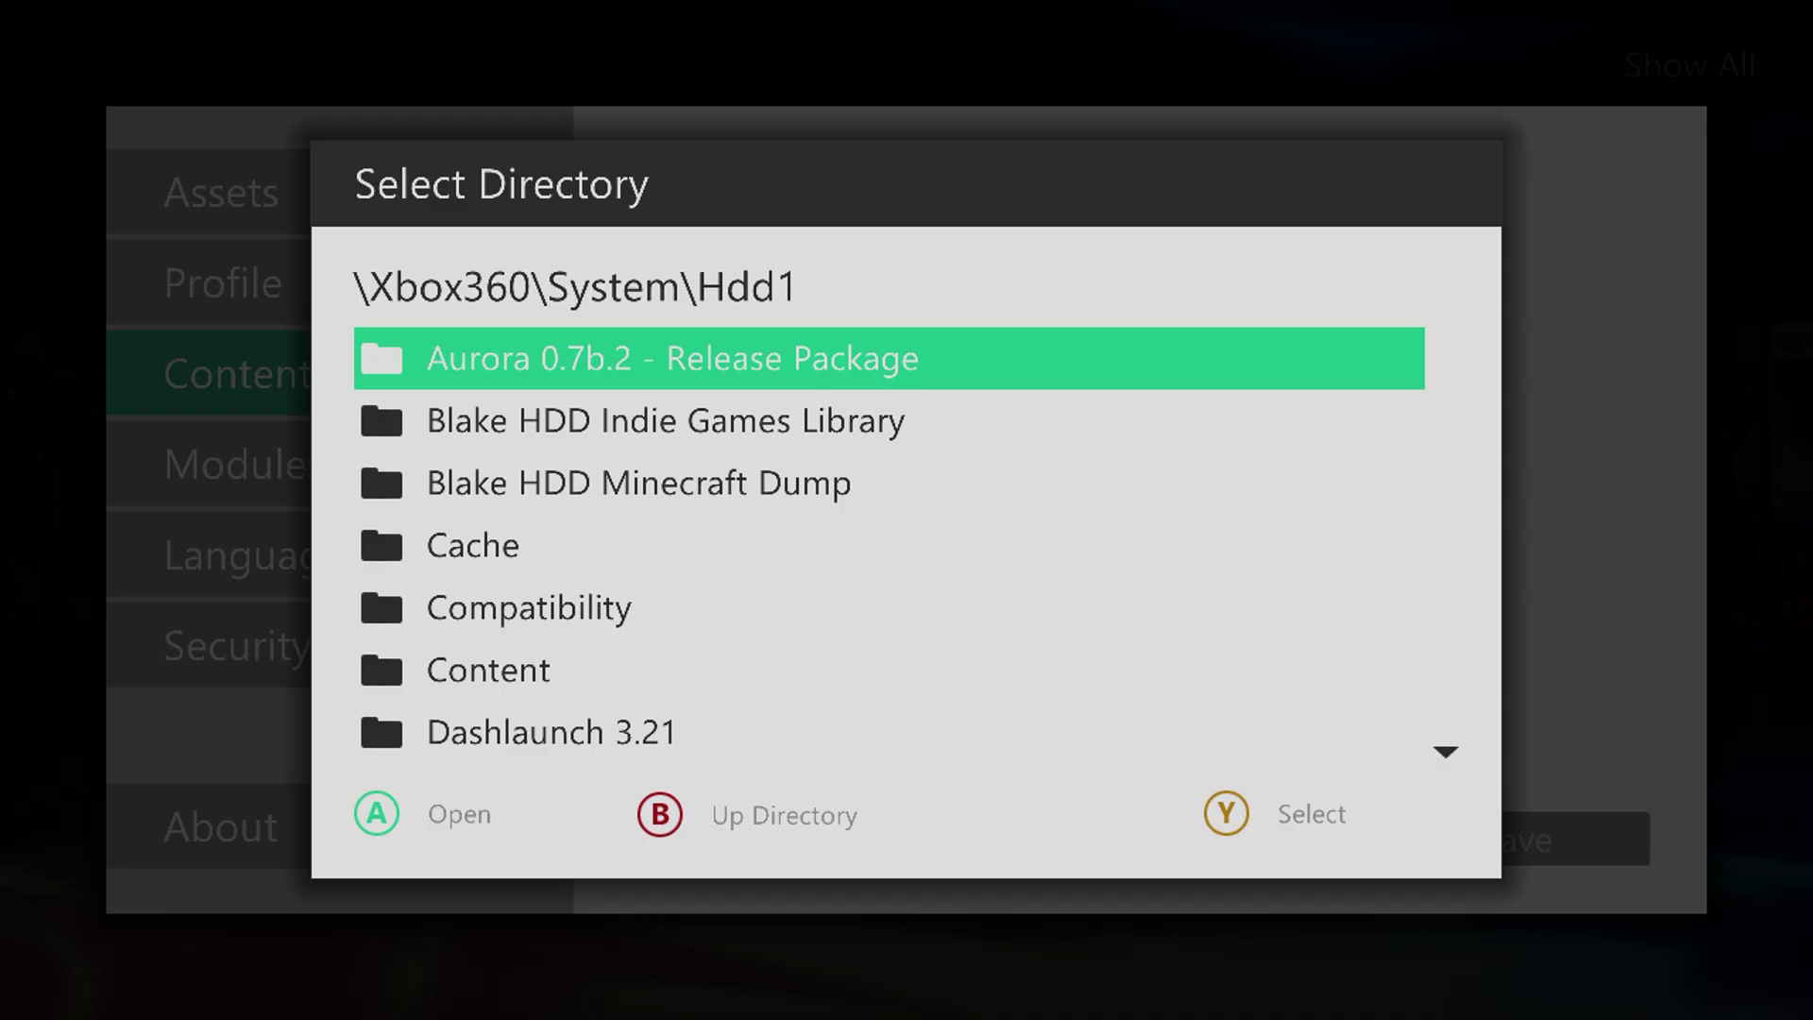
pyautogui.press('Down')
pyautogui.press('Down')
pyautogui.press('Down')
pyautogui.press('Down')
pyautogui.press('Down')
pyautogui.press('Down')
pyautogui.press('Down')
pyautogui.press('Down')
pyautogui.press('Down')
pyautogui.press('Down')
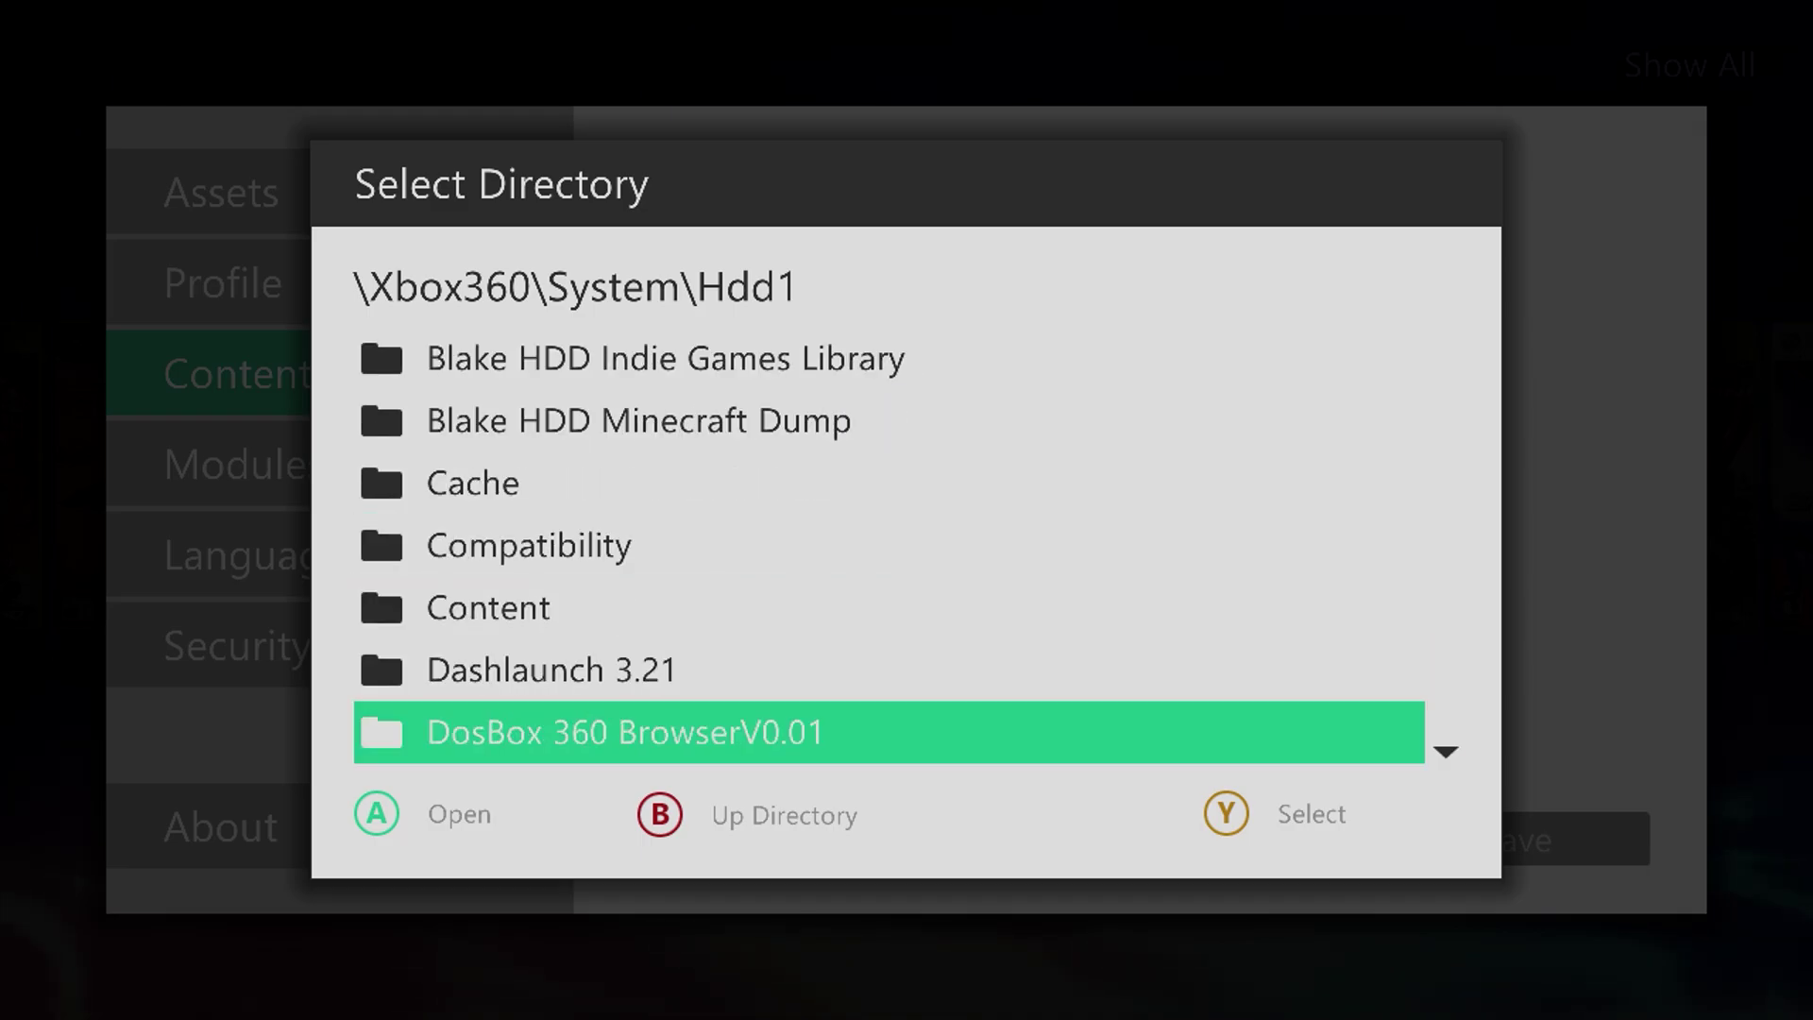
pyautogui.press('Up')
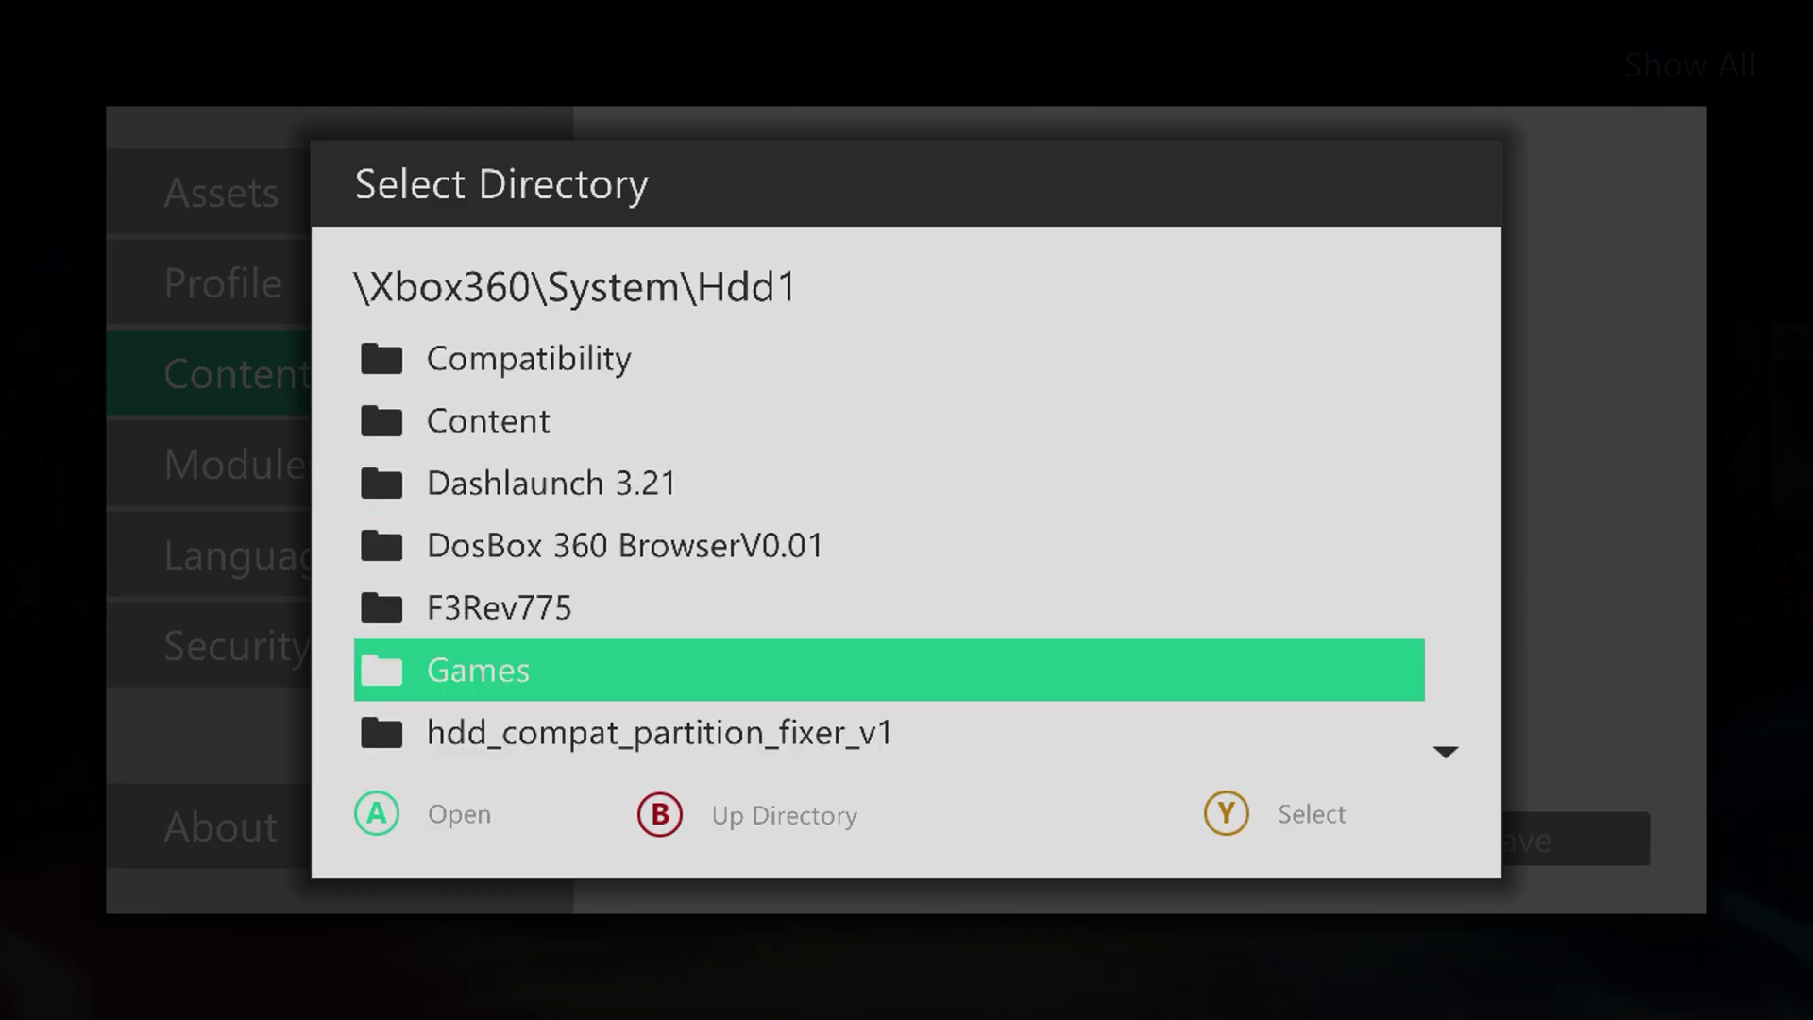
pyautogui.press('Escape')
pyautogui.press('Escape')
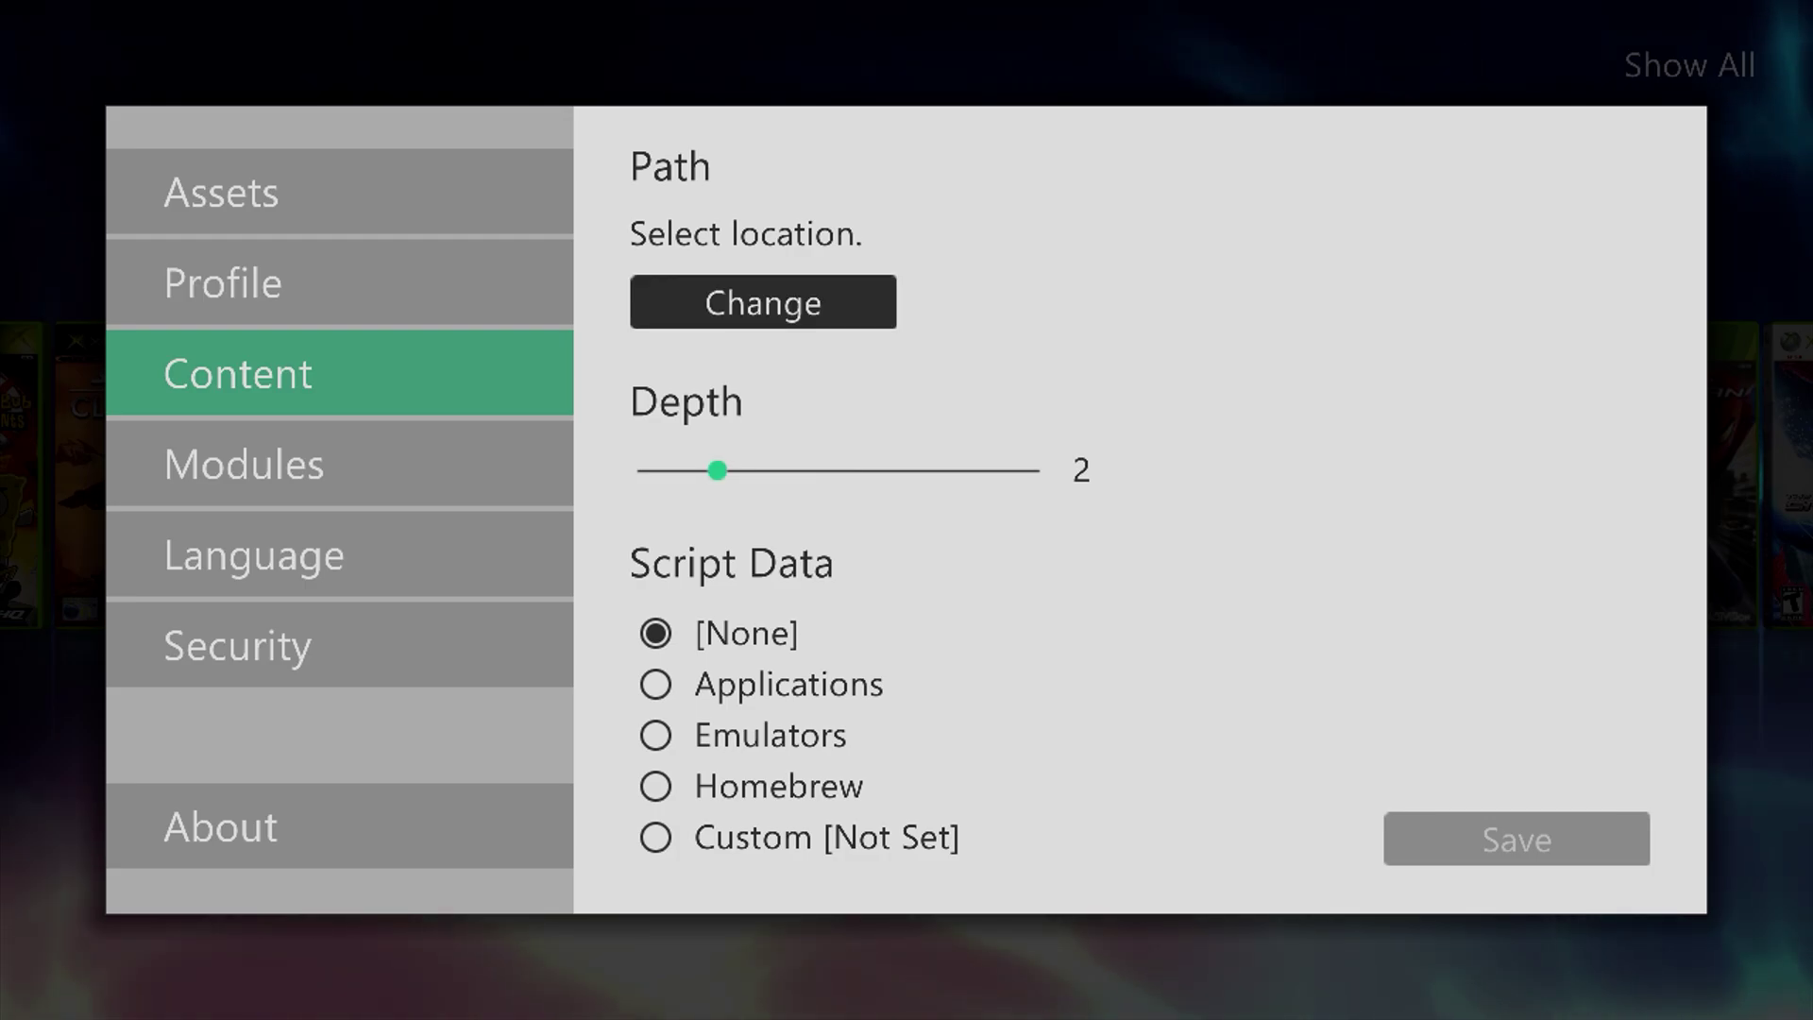
# - Review the new path's Depth and Script Data options, discard the form, and close the settings after checking the existing paths
pyautogui.press('Down')
pyautogui.press('Down')
pyautogui.press('Down')
pyautogui.press('Down')
pyautogui.press('Down')
pyautogui.press('Escape')
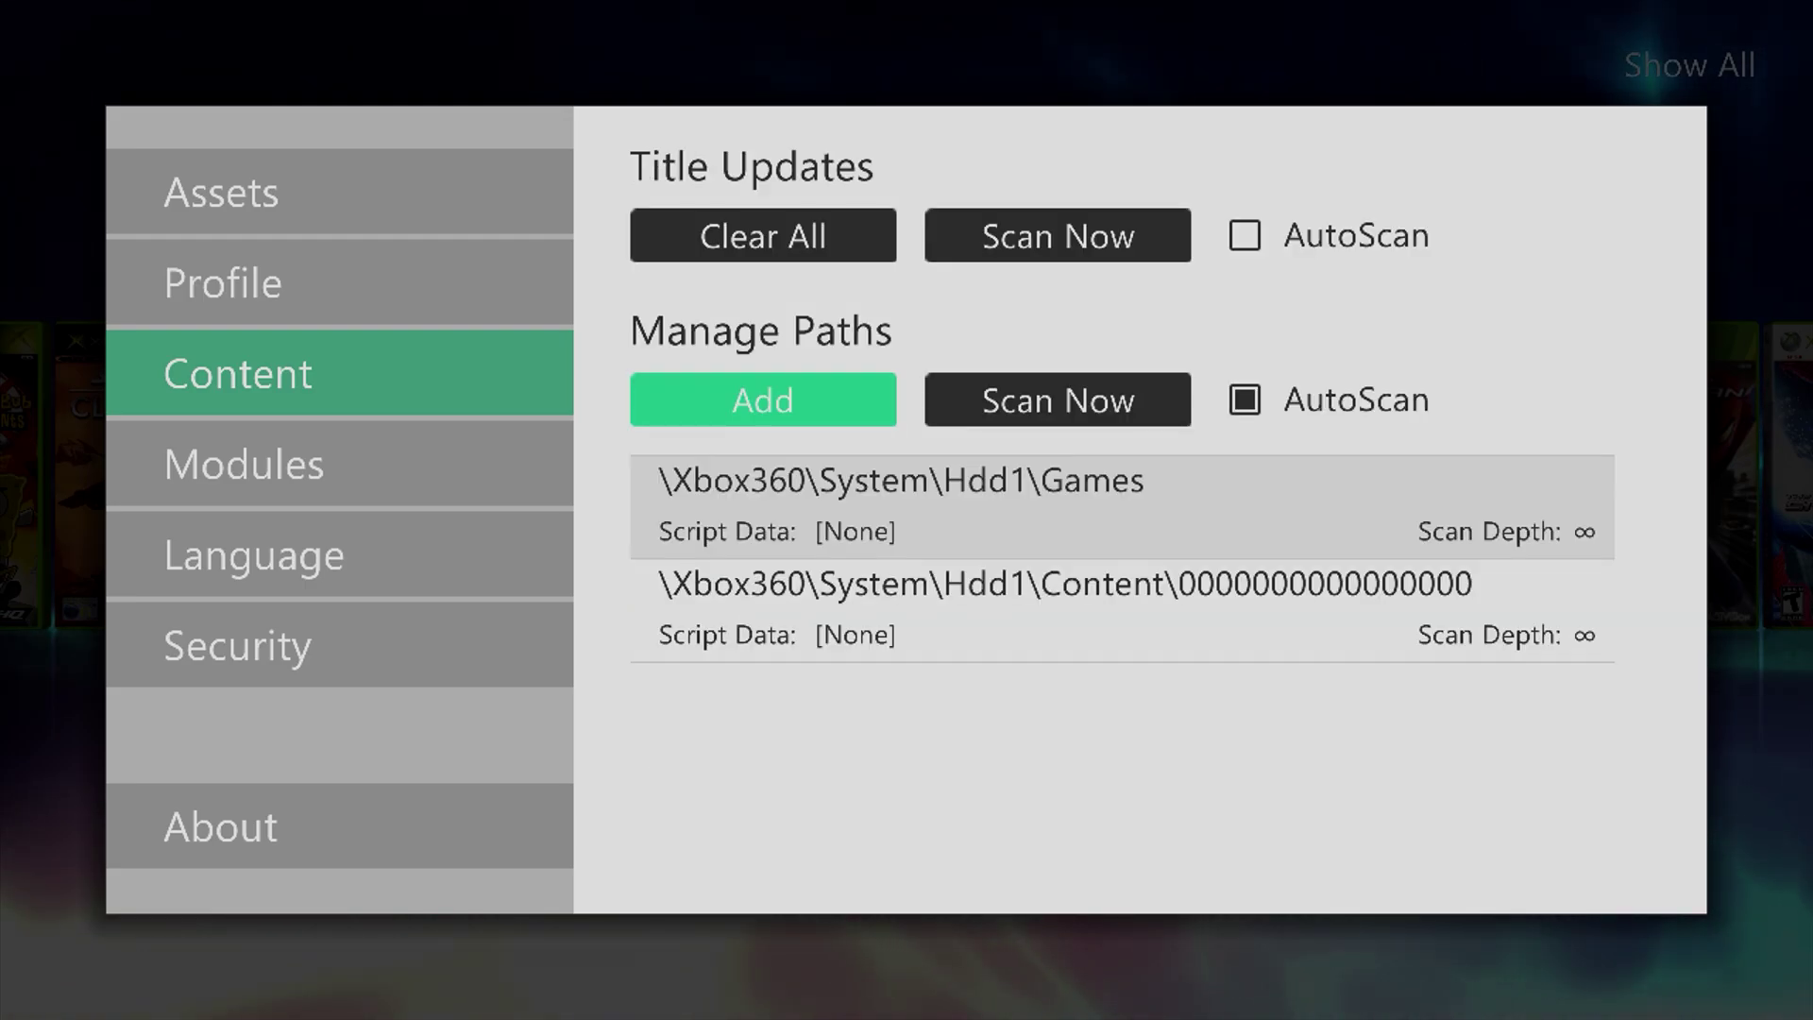
pyautogui.press('Down')
pyautogui.press('Down')
pyautogui.press('Up')
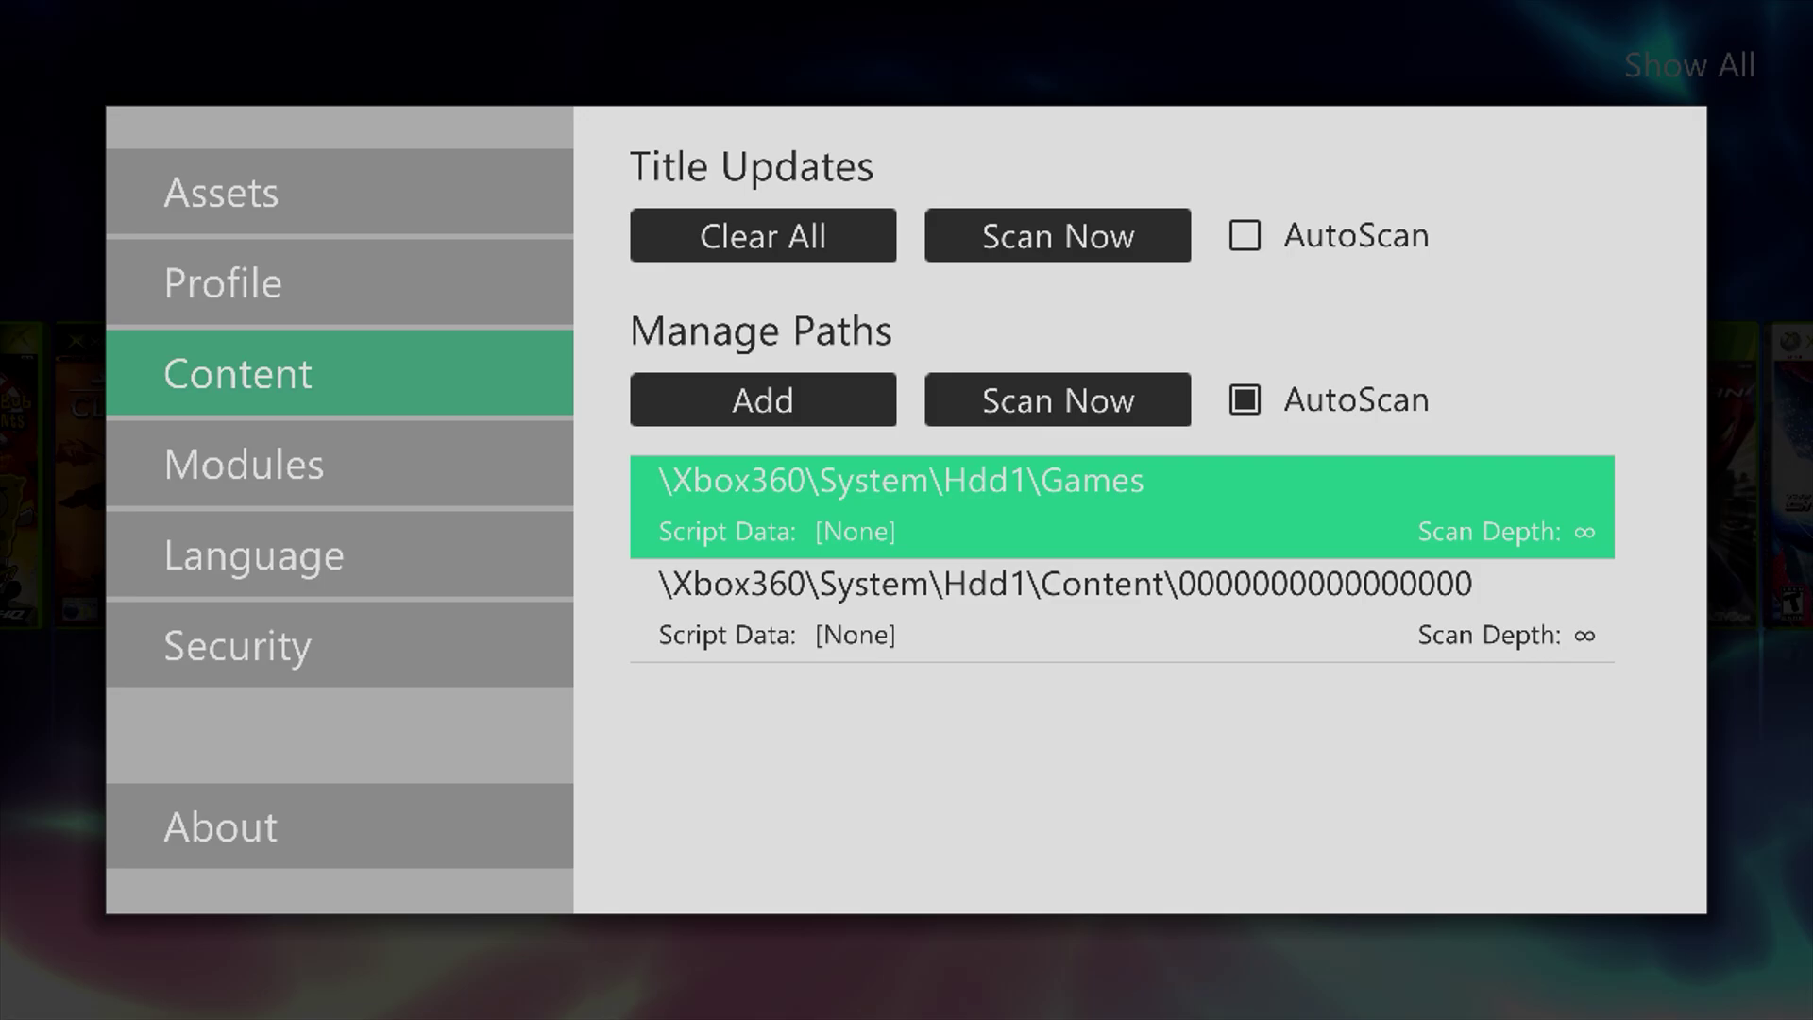
pyautogui.press('Escape')
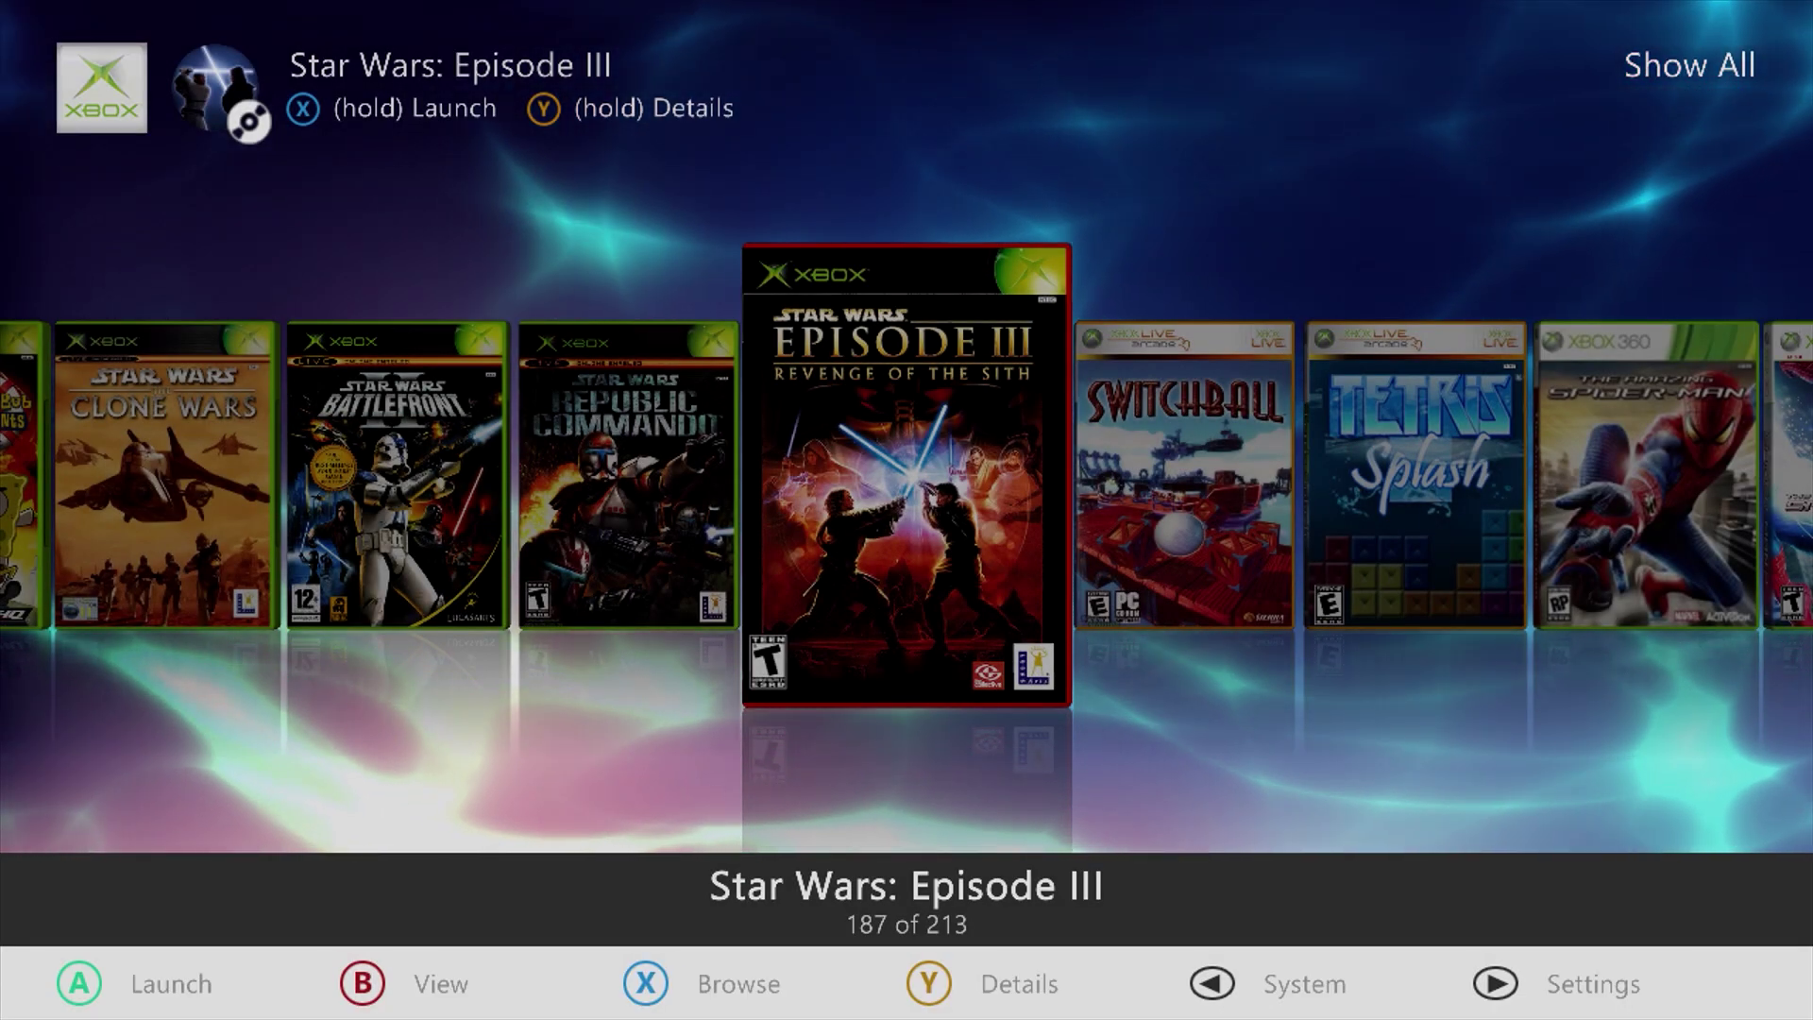
pyautogui.press('Up')
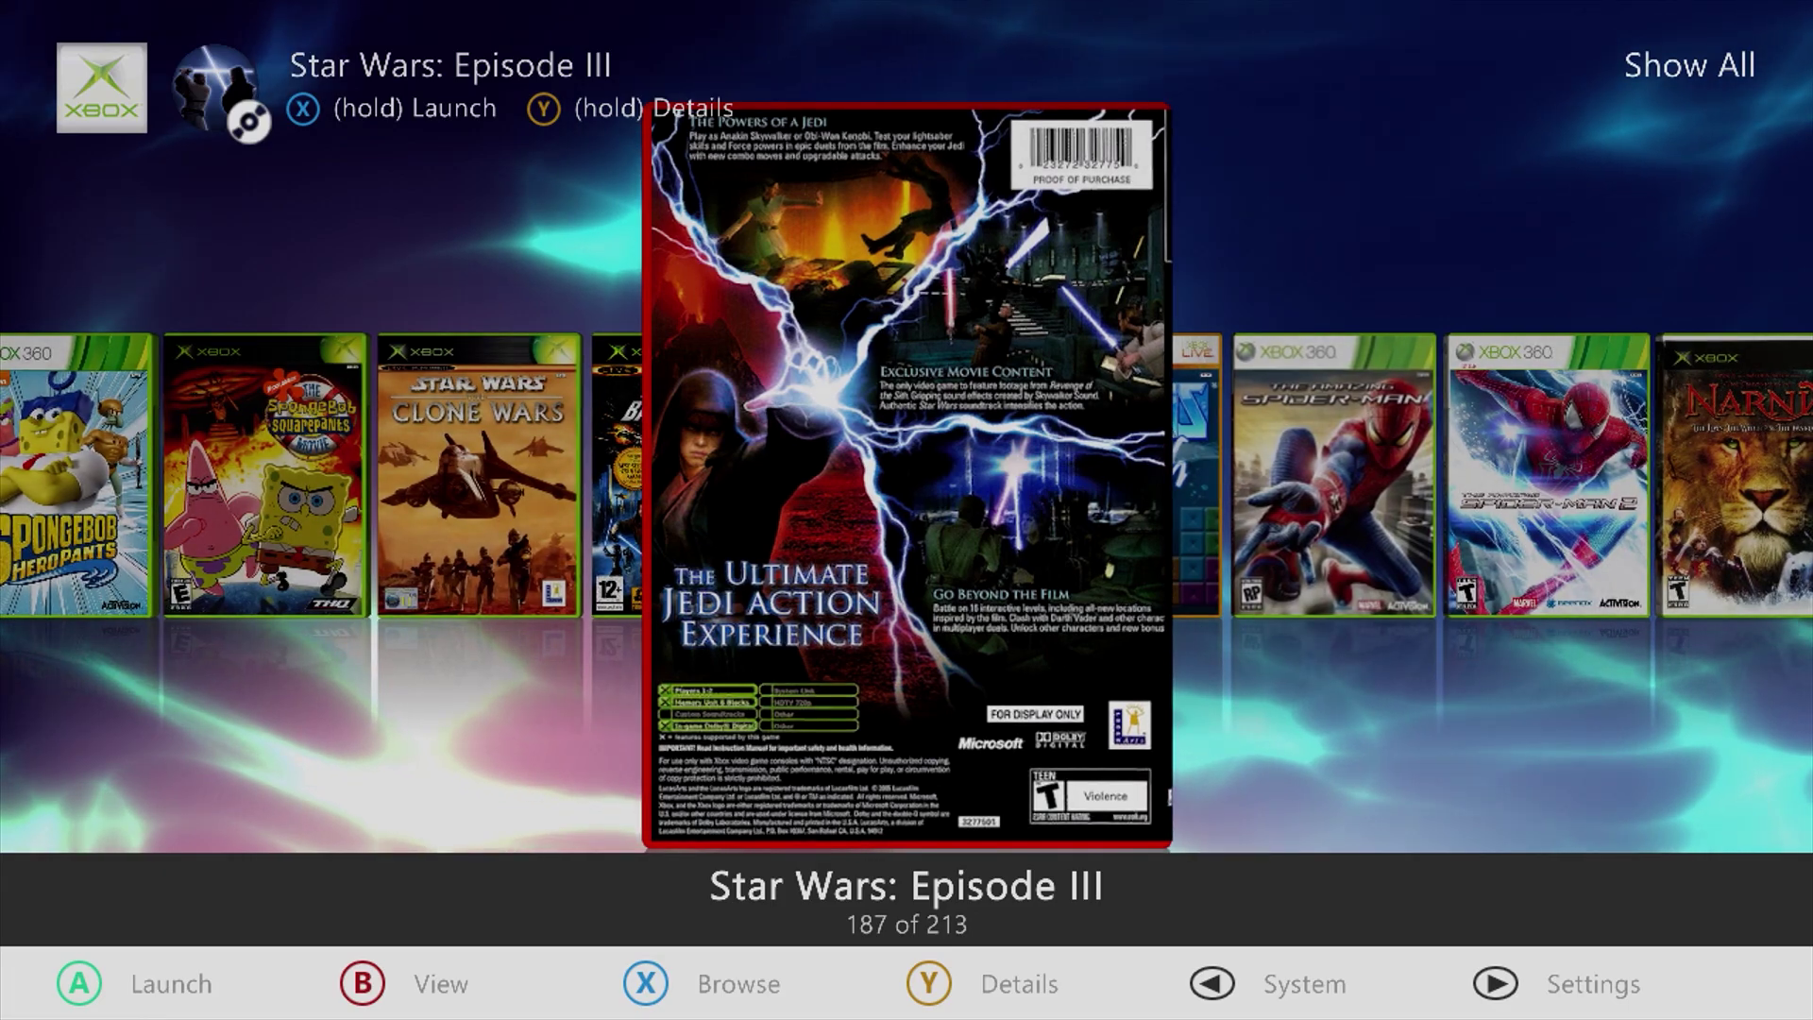
pyautogui.press('Down')
pyautogui.press('Up')
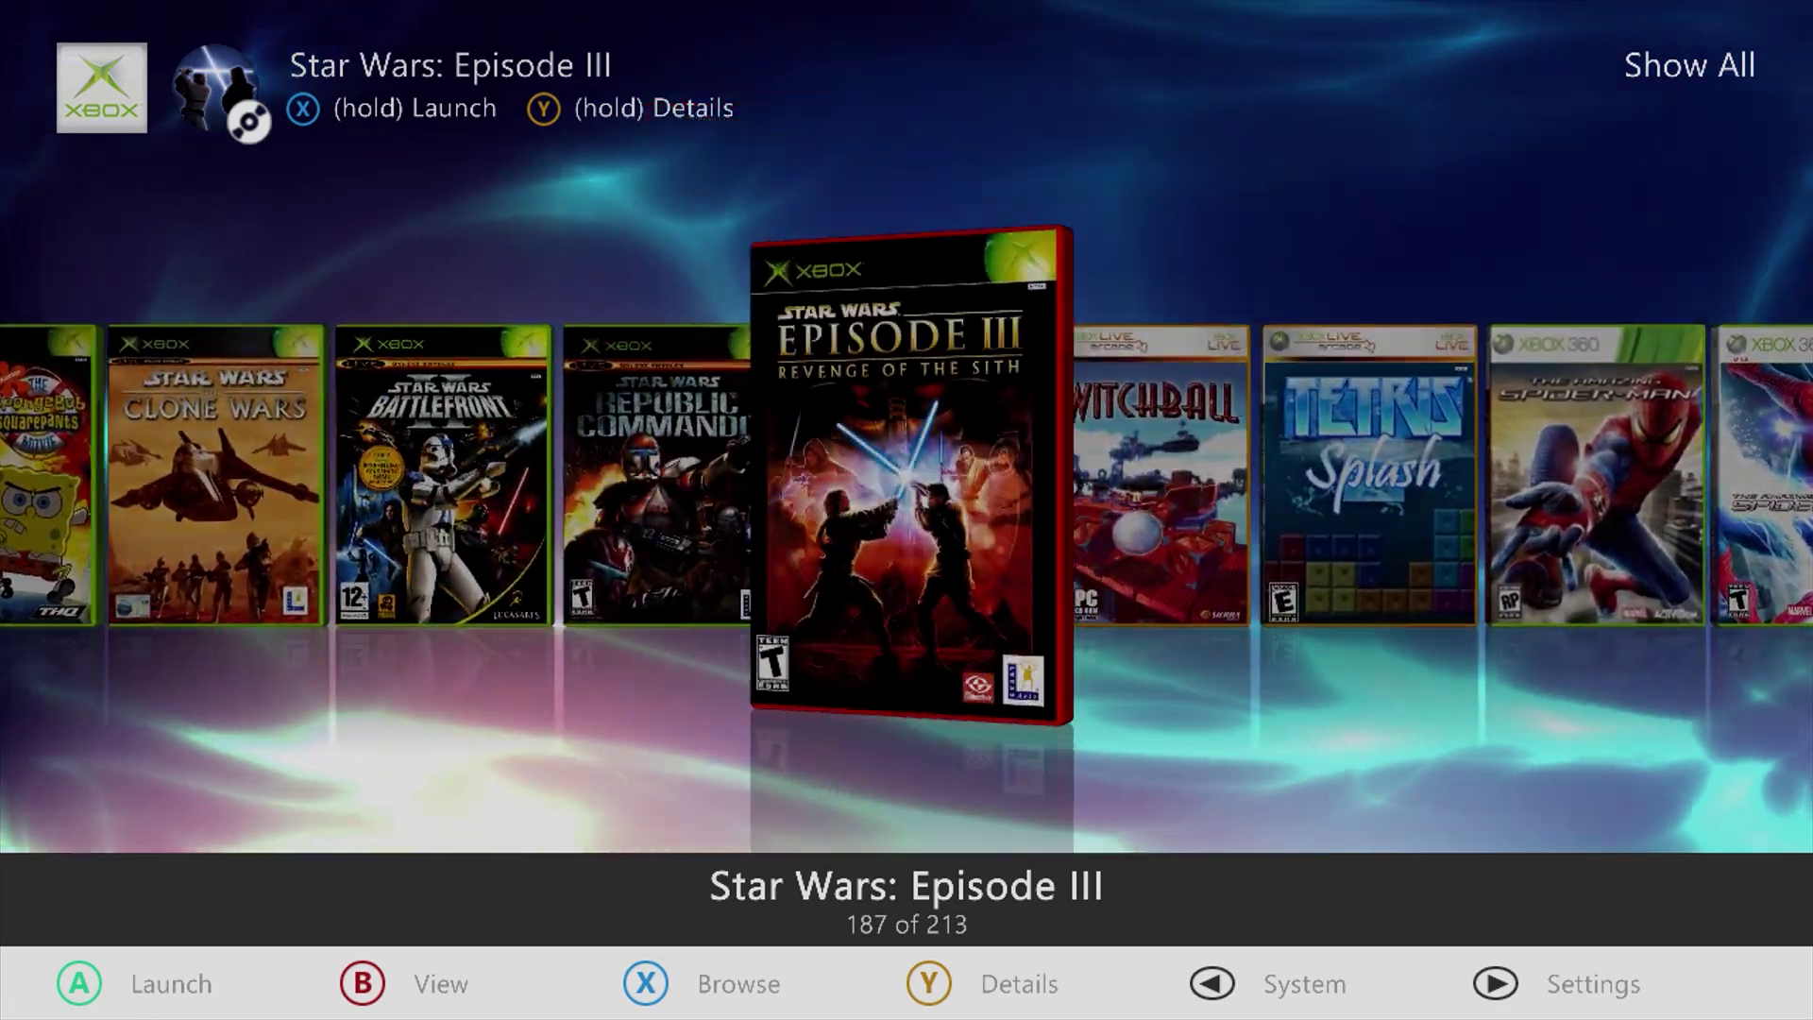
# - Open the File Manager from the System tools and enter the Hdd1 drive
pyautogui.press('BackSpace')
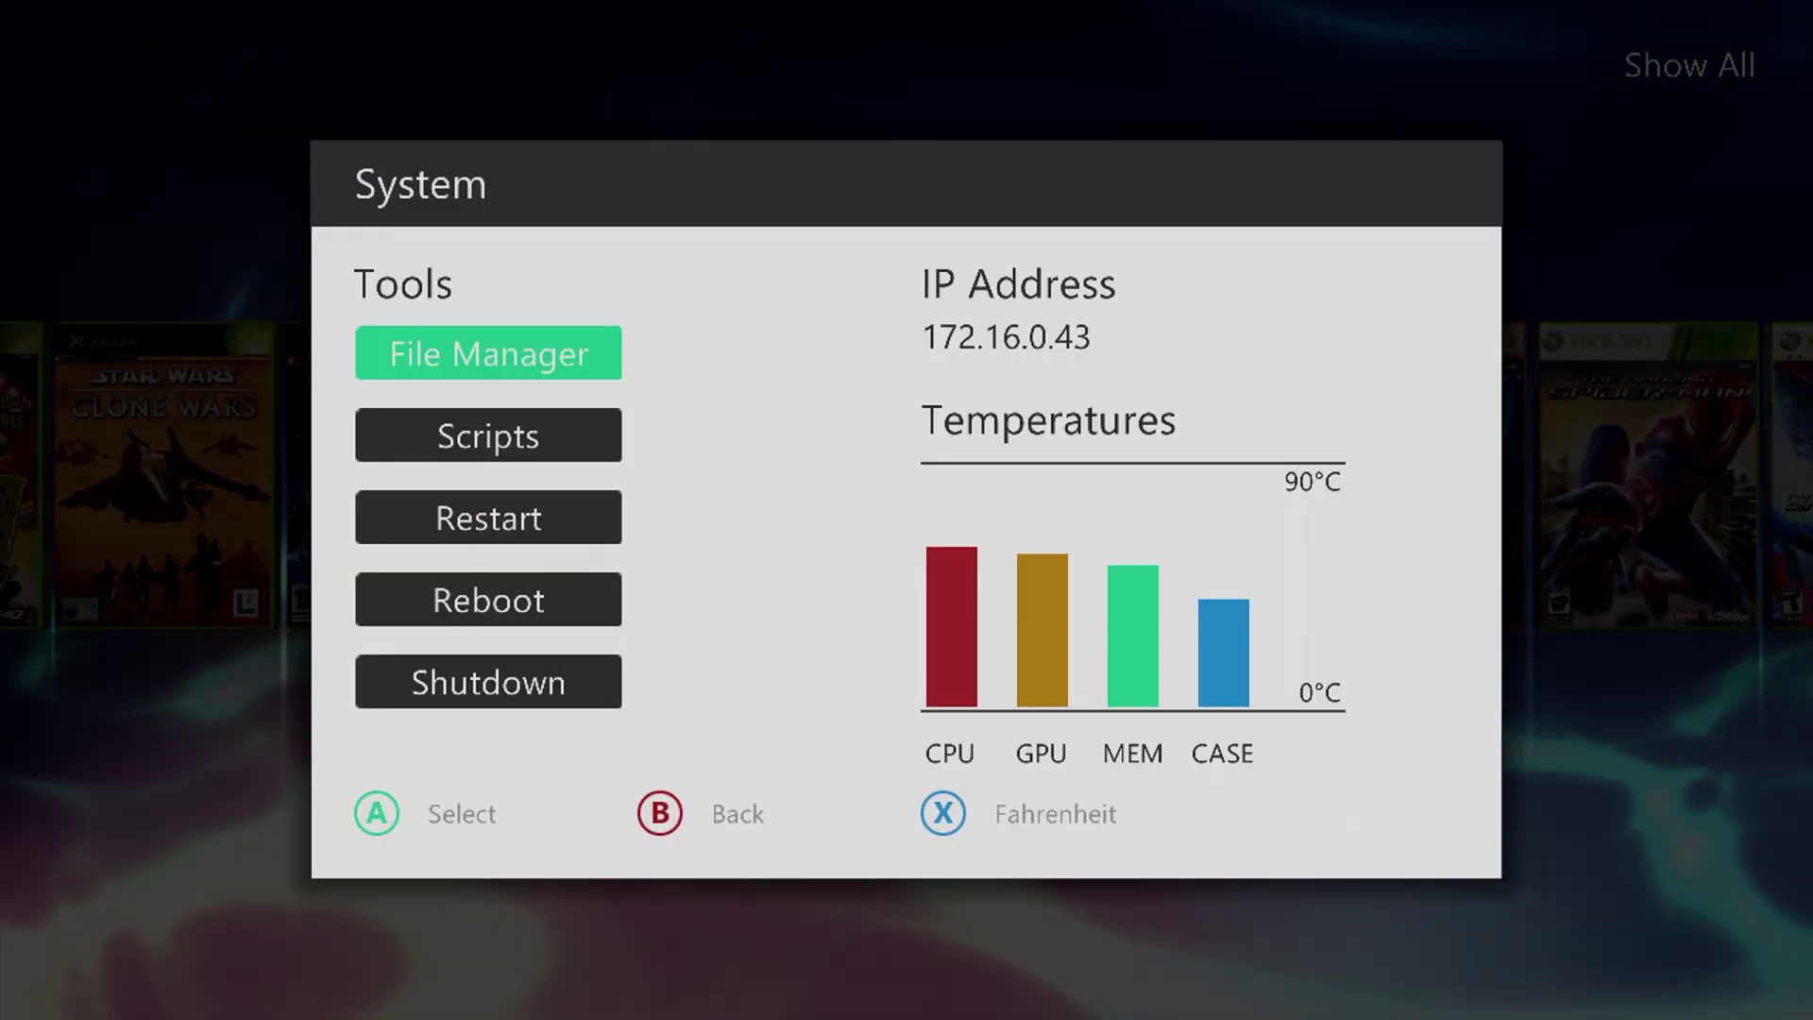
pyautogui.press('Return')
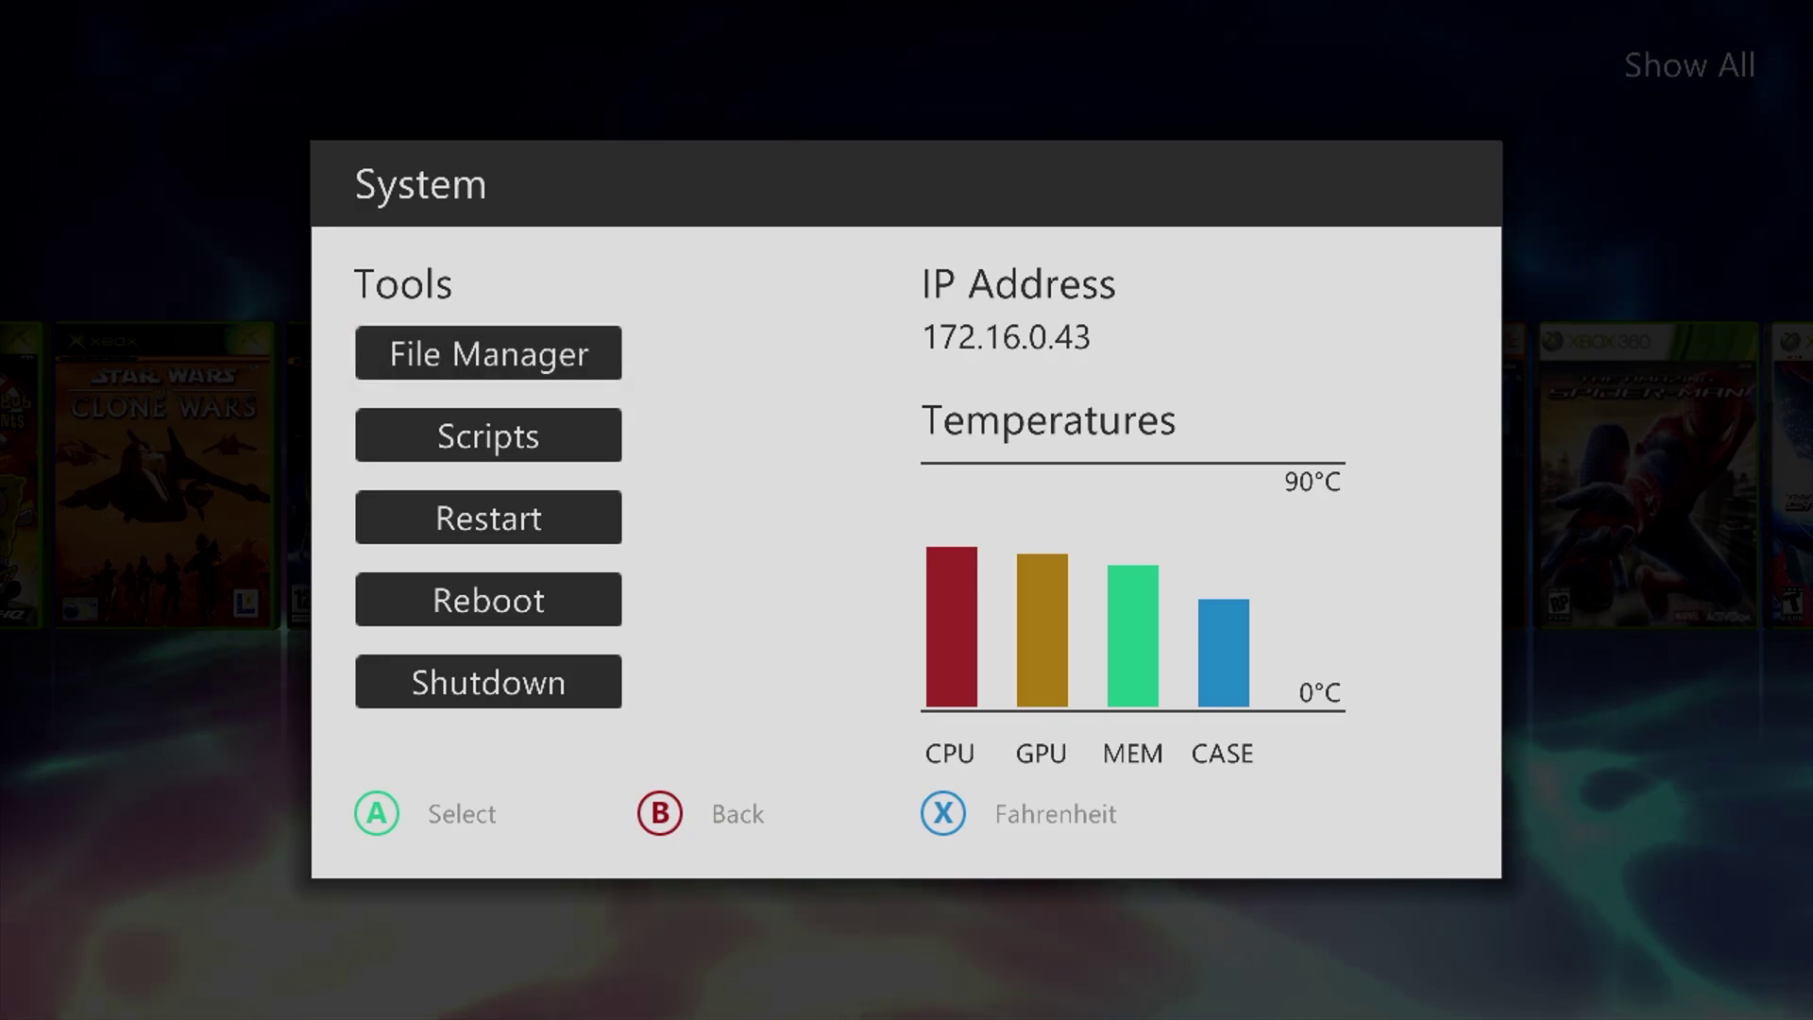
pyautogui.press('Down')
pyautogui.press('Down')
pyautogui.press('Down')
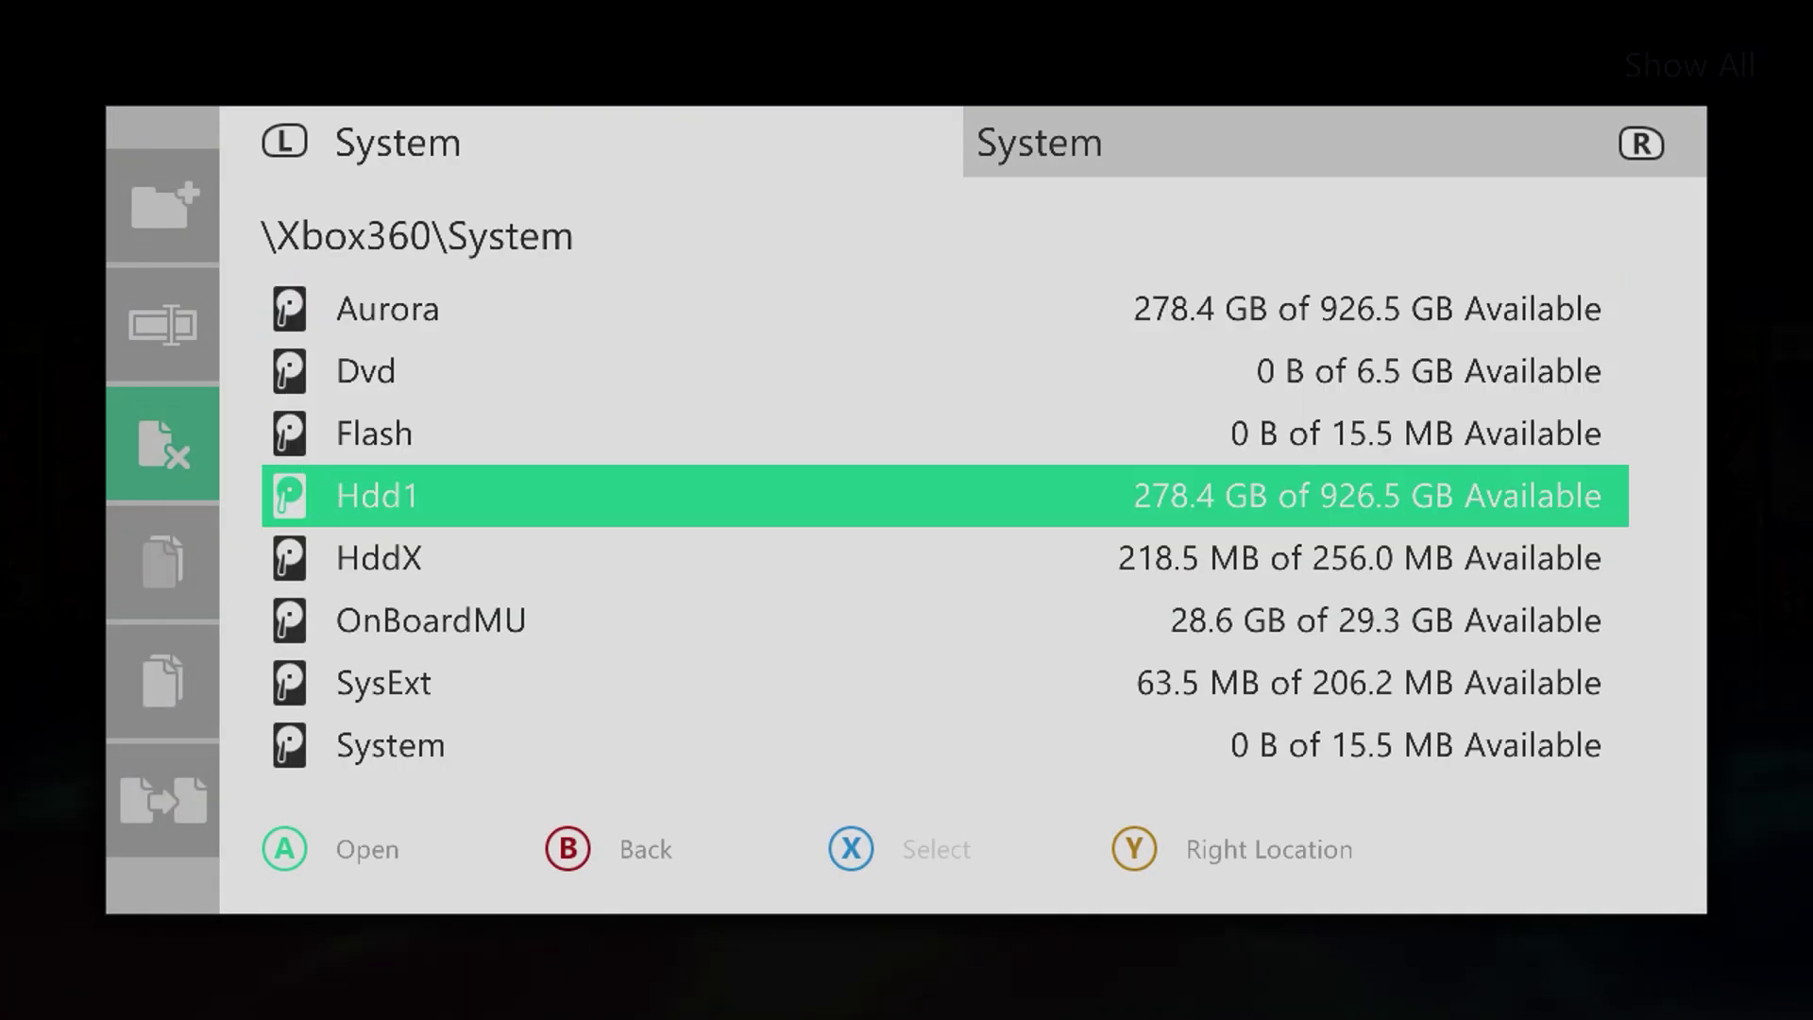
pyautogui.press('Return')
# - Open the Games folder on Hdd1
pyautogui.press('Down')
pyautogui.press('Down')
pyautogui.press('Down')
pyautogui.press('Down')
pyautogui.press('Down')
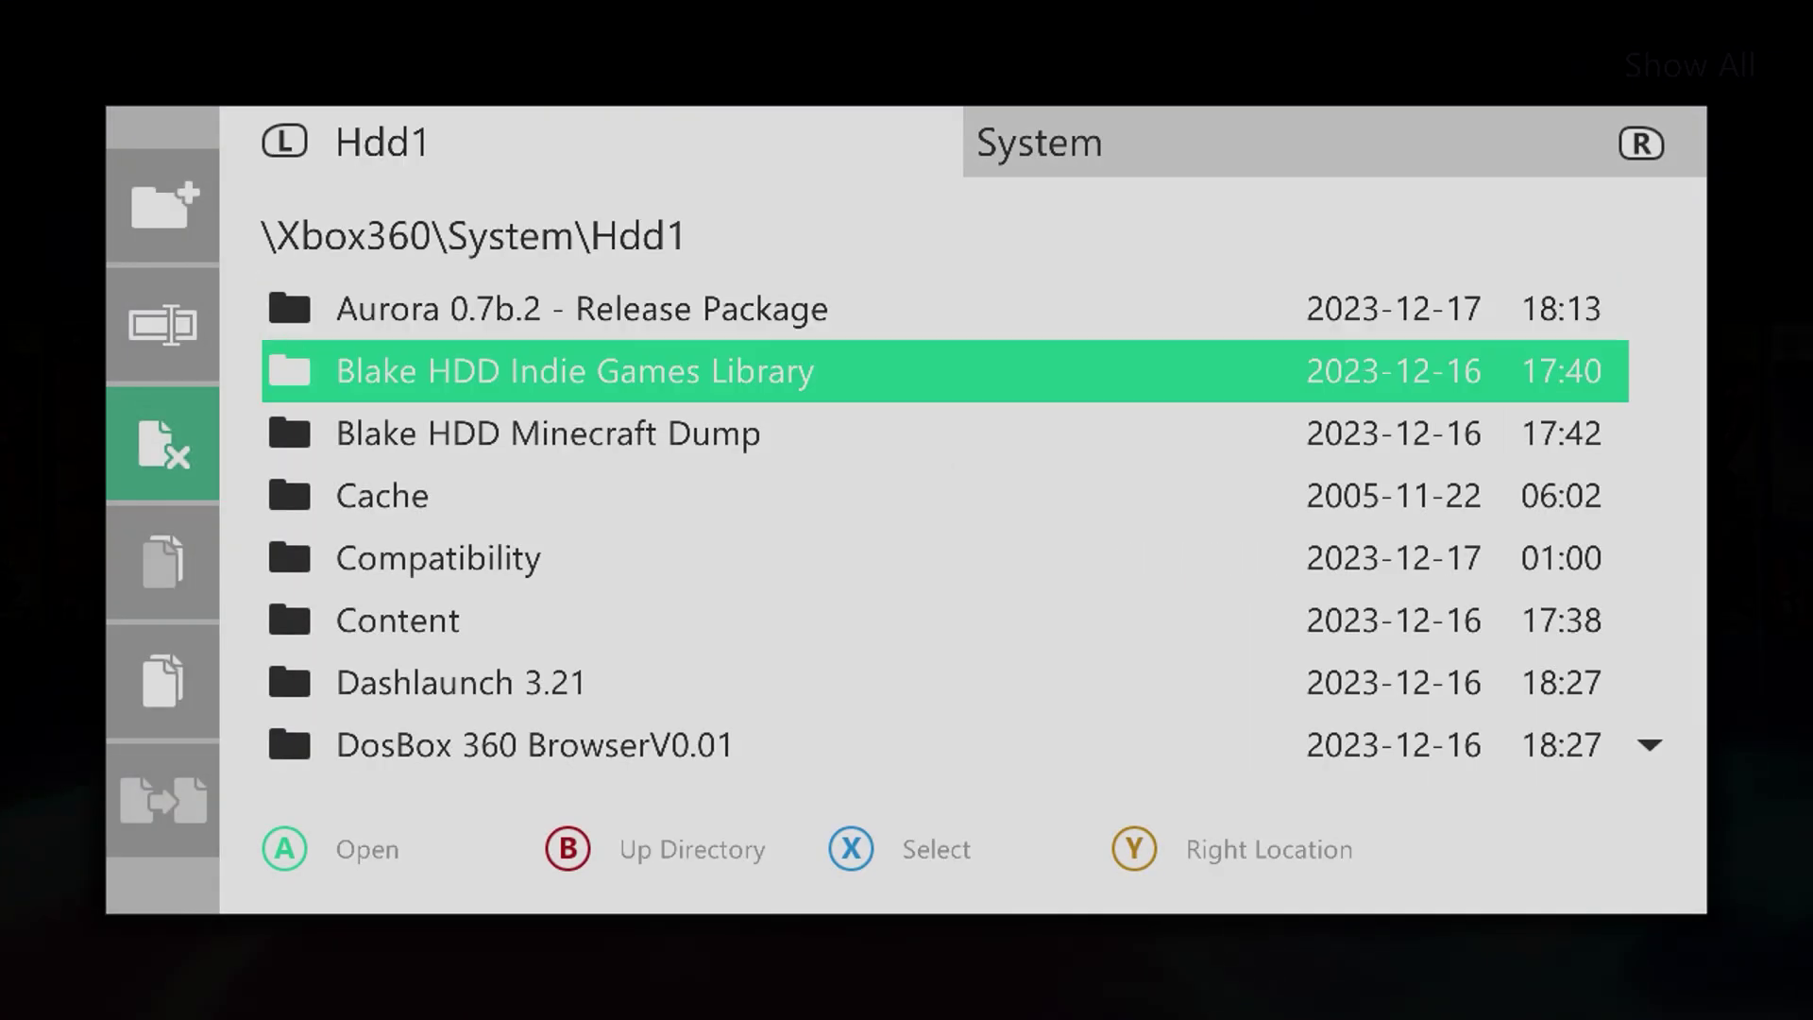
pyautogui.press('Down')
pyautogui.press('Down')
pyautogui.press('Down')
pyautogui.press('Down')
pyautogui.press('Down')
pyautogui.press('Up')
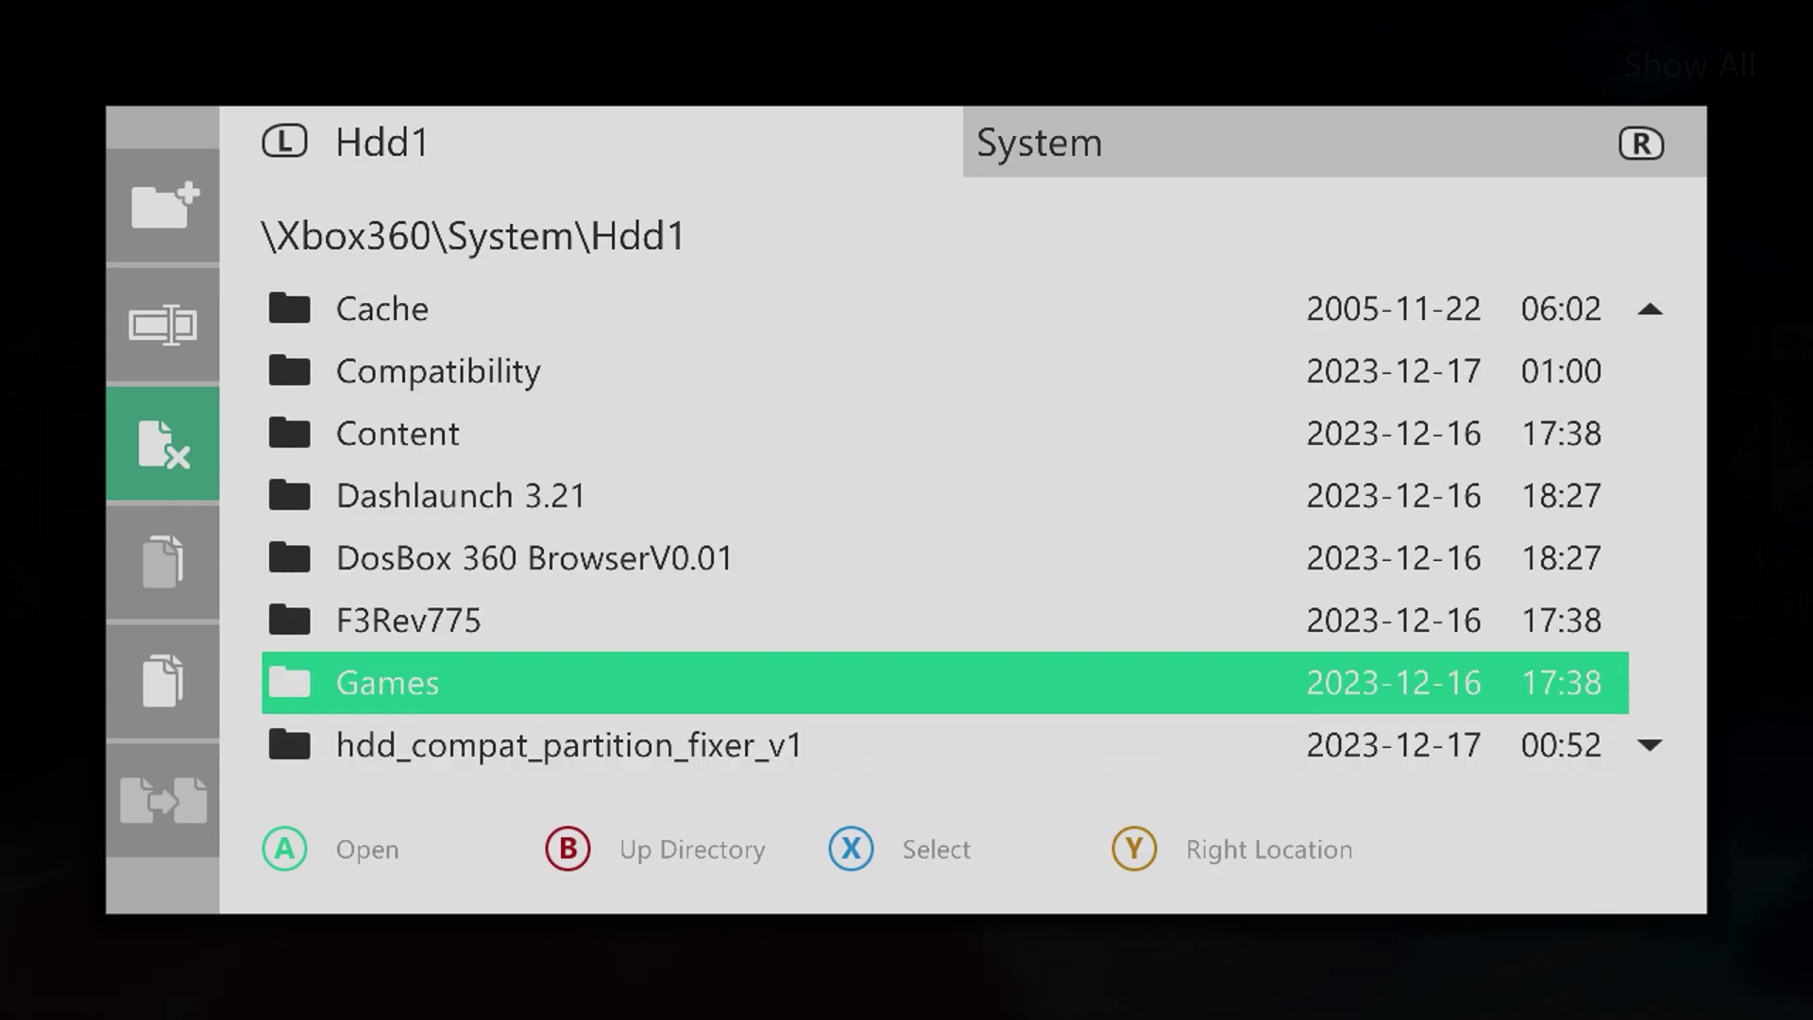
pyautogui.press('Return')
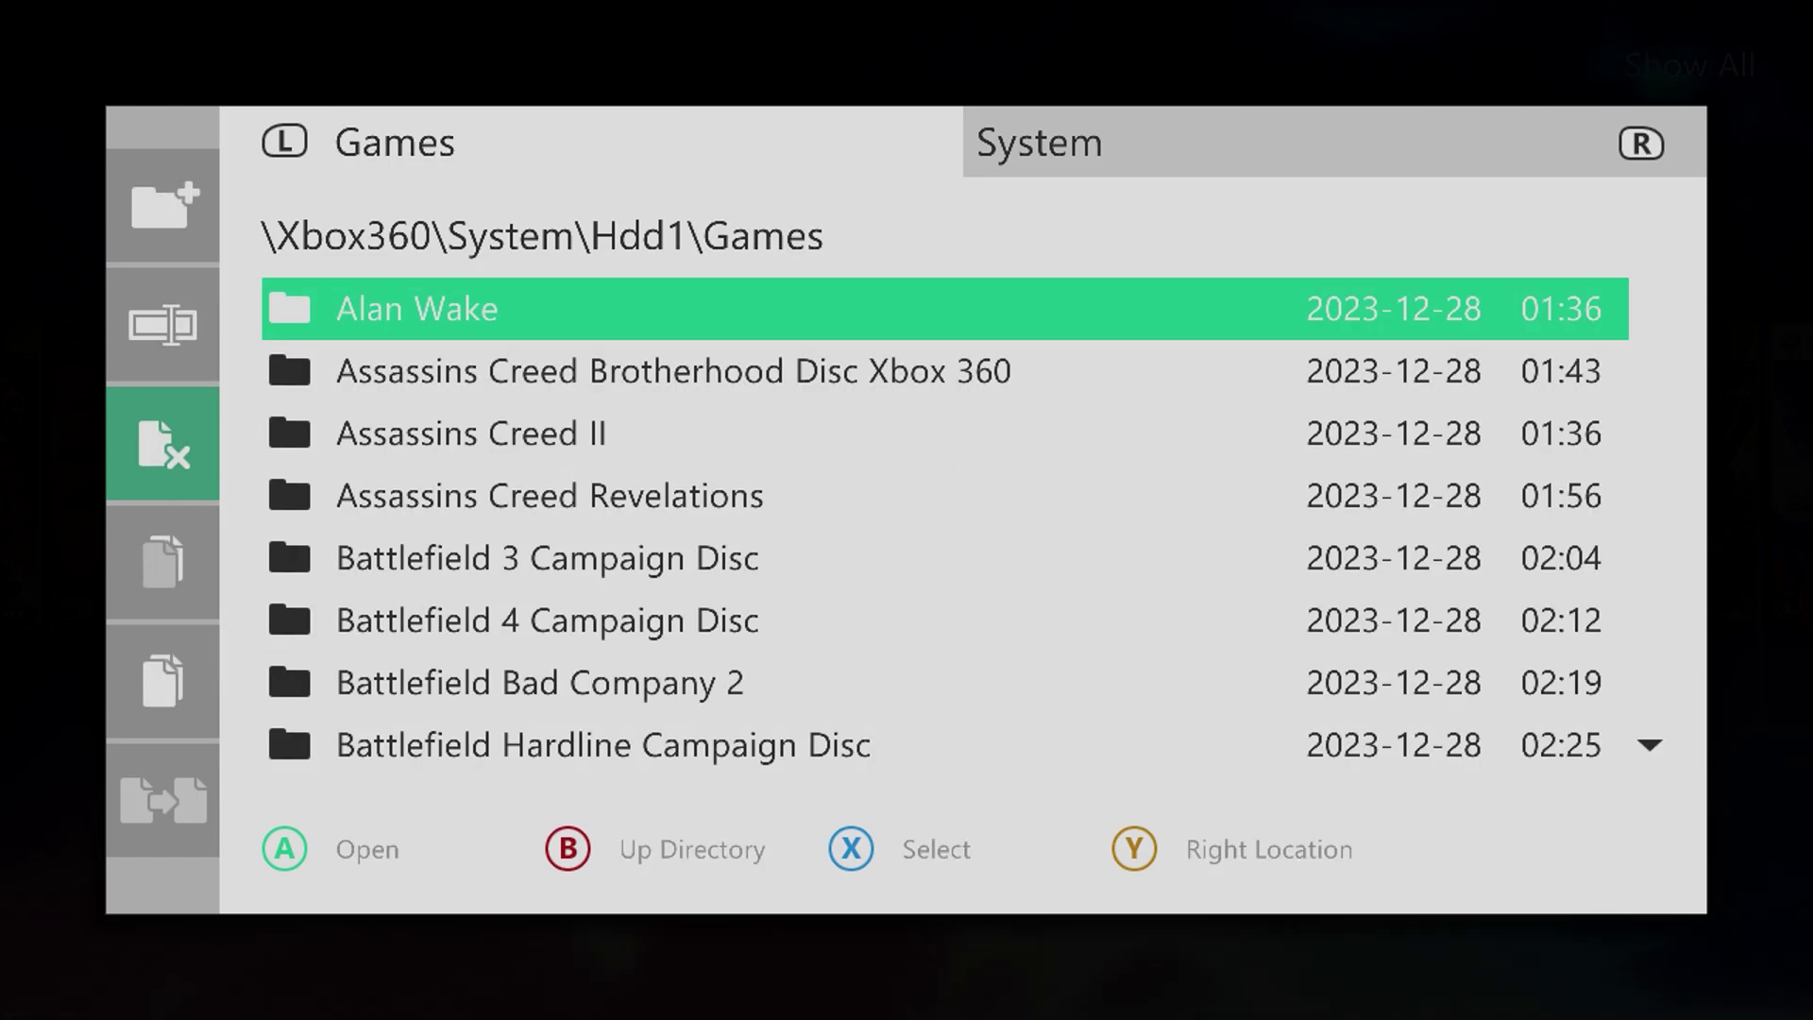
# - Create a new directory named "Star Wars Episode 3" in the Games folder
pyautogui.press('Down')
pyautogui.press('Left')
pyautogui.press('Up')
pyautogui.press('Up')
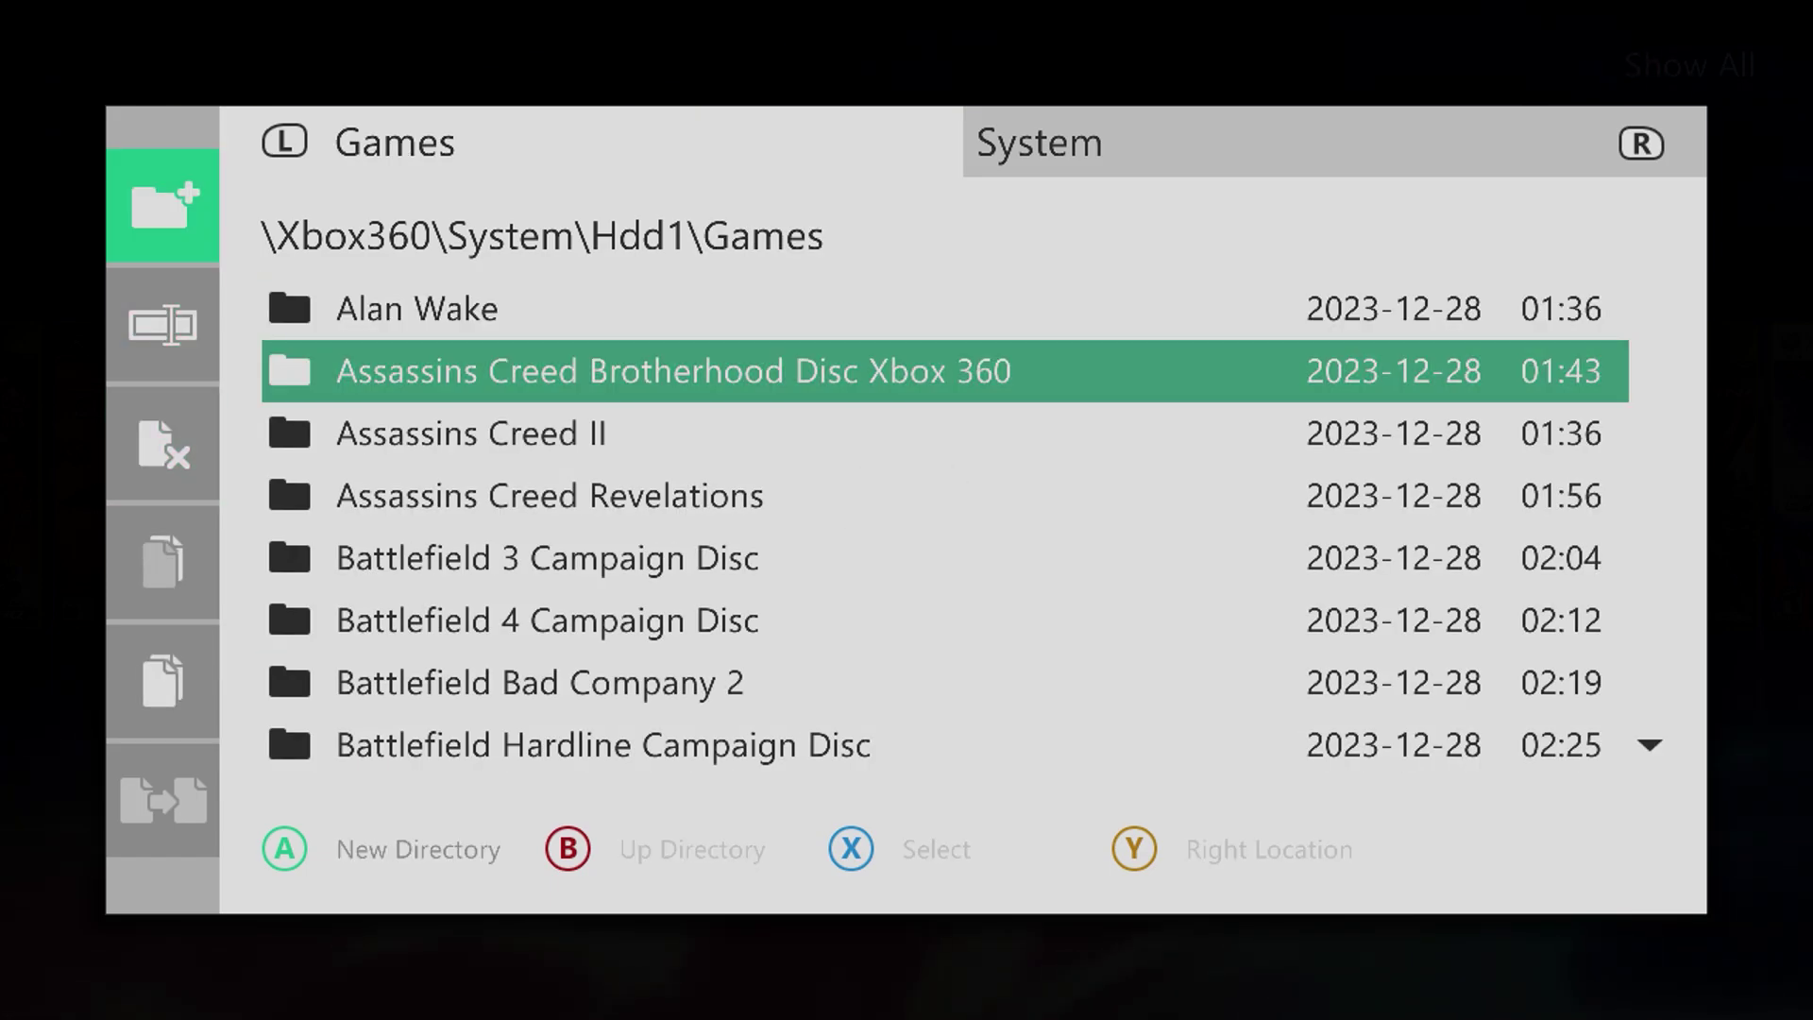
pyautogui.press('Return')
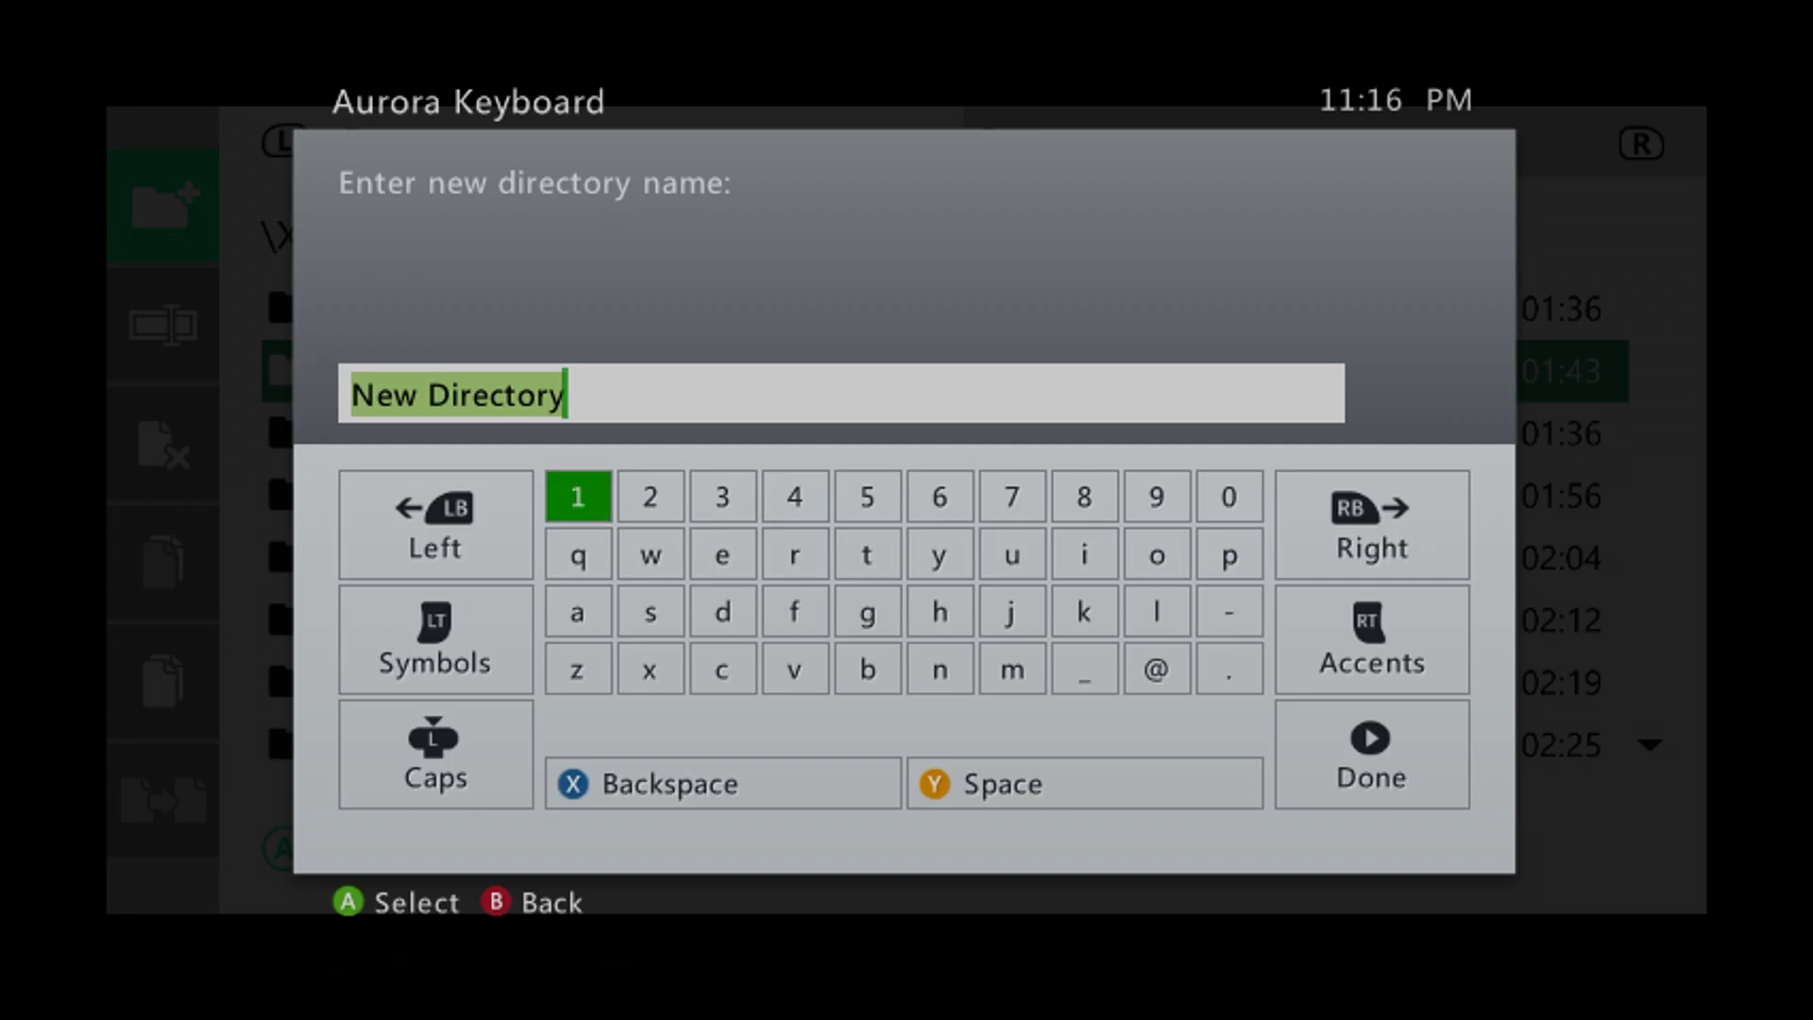
pyautogui.press('BackSpace')
pyautogui.press('Return')
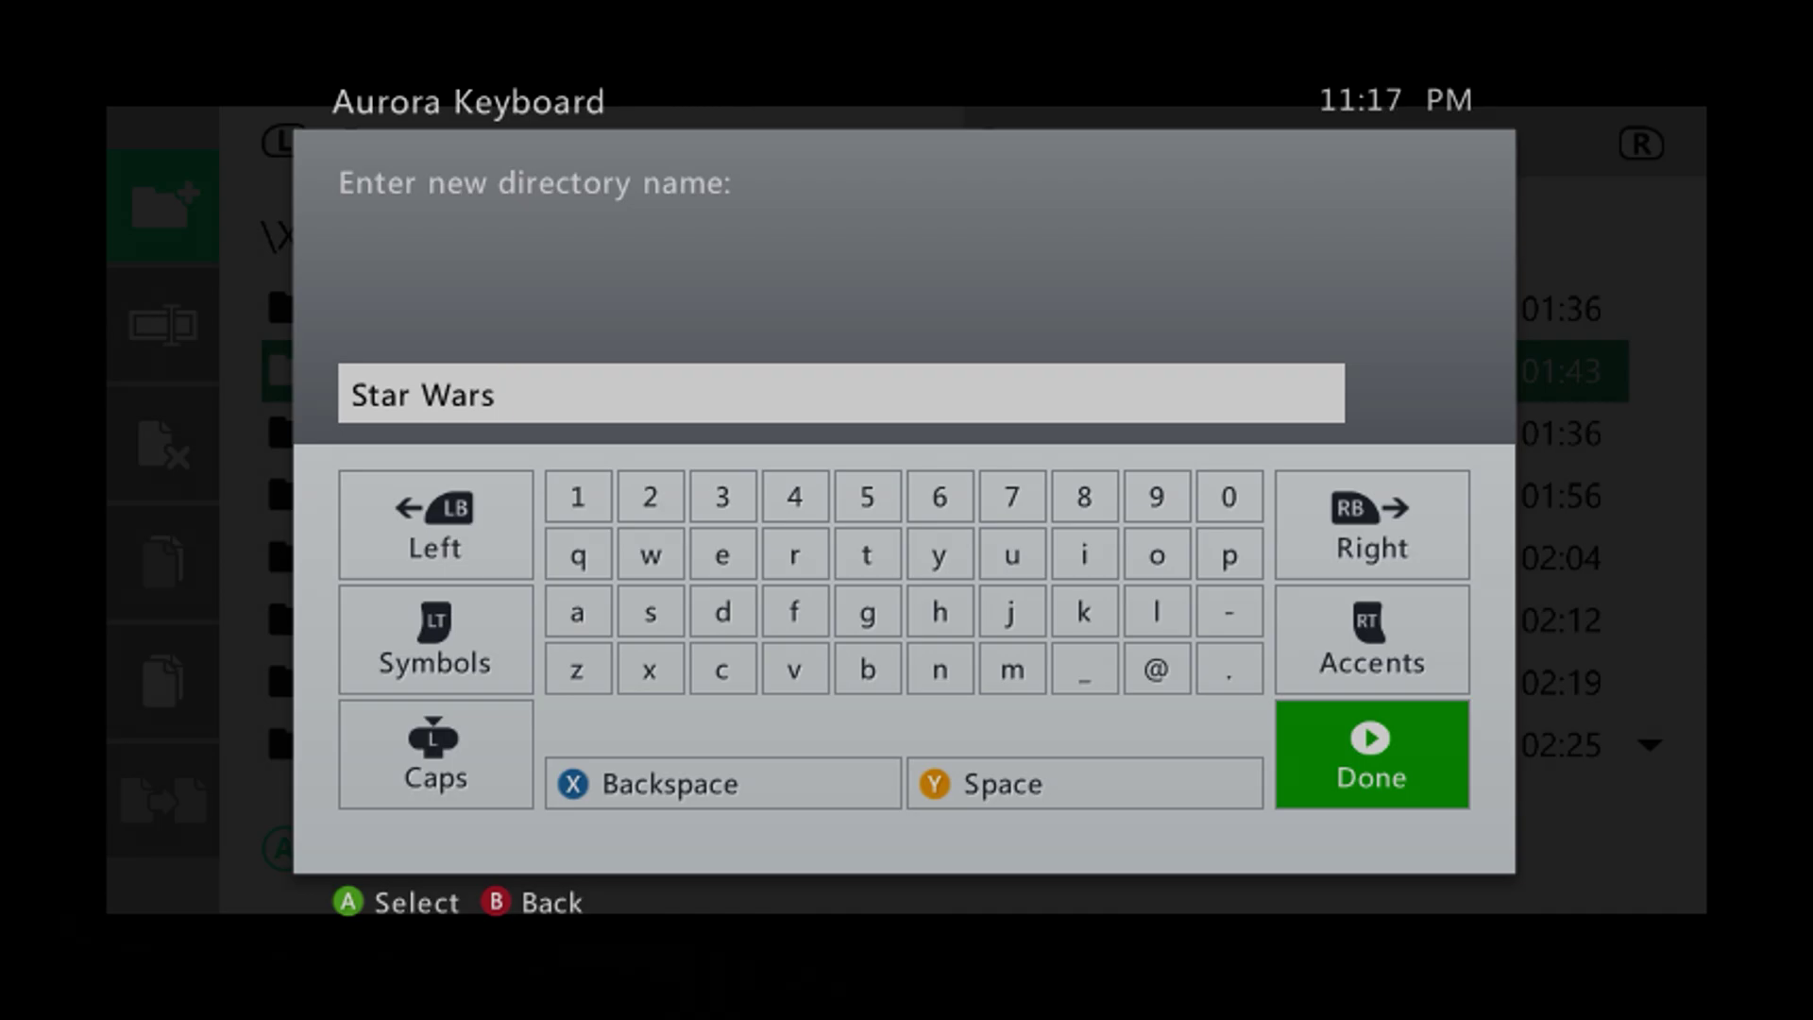
pyautogui.write('de 3')
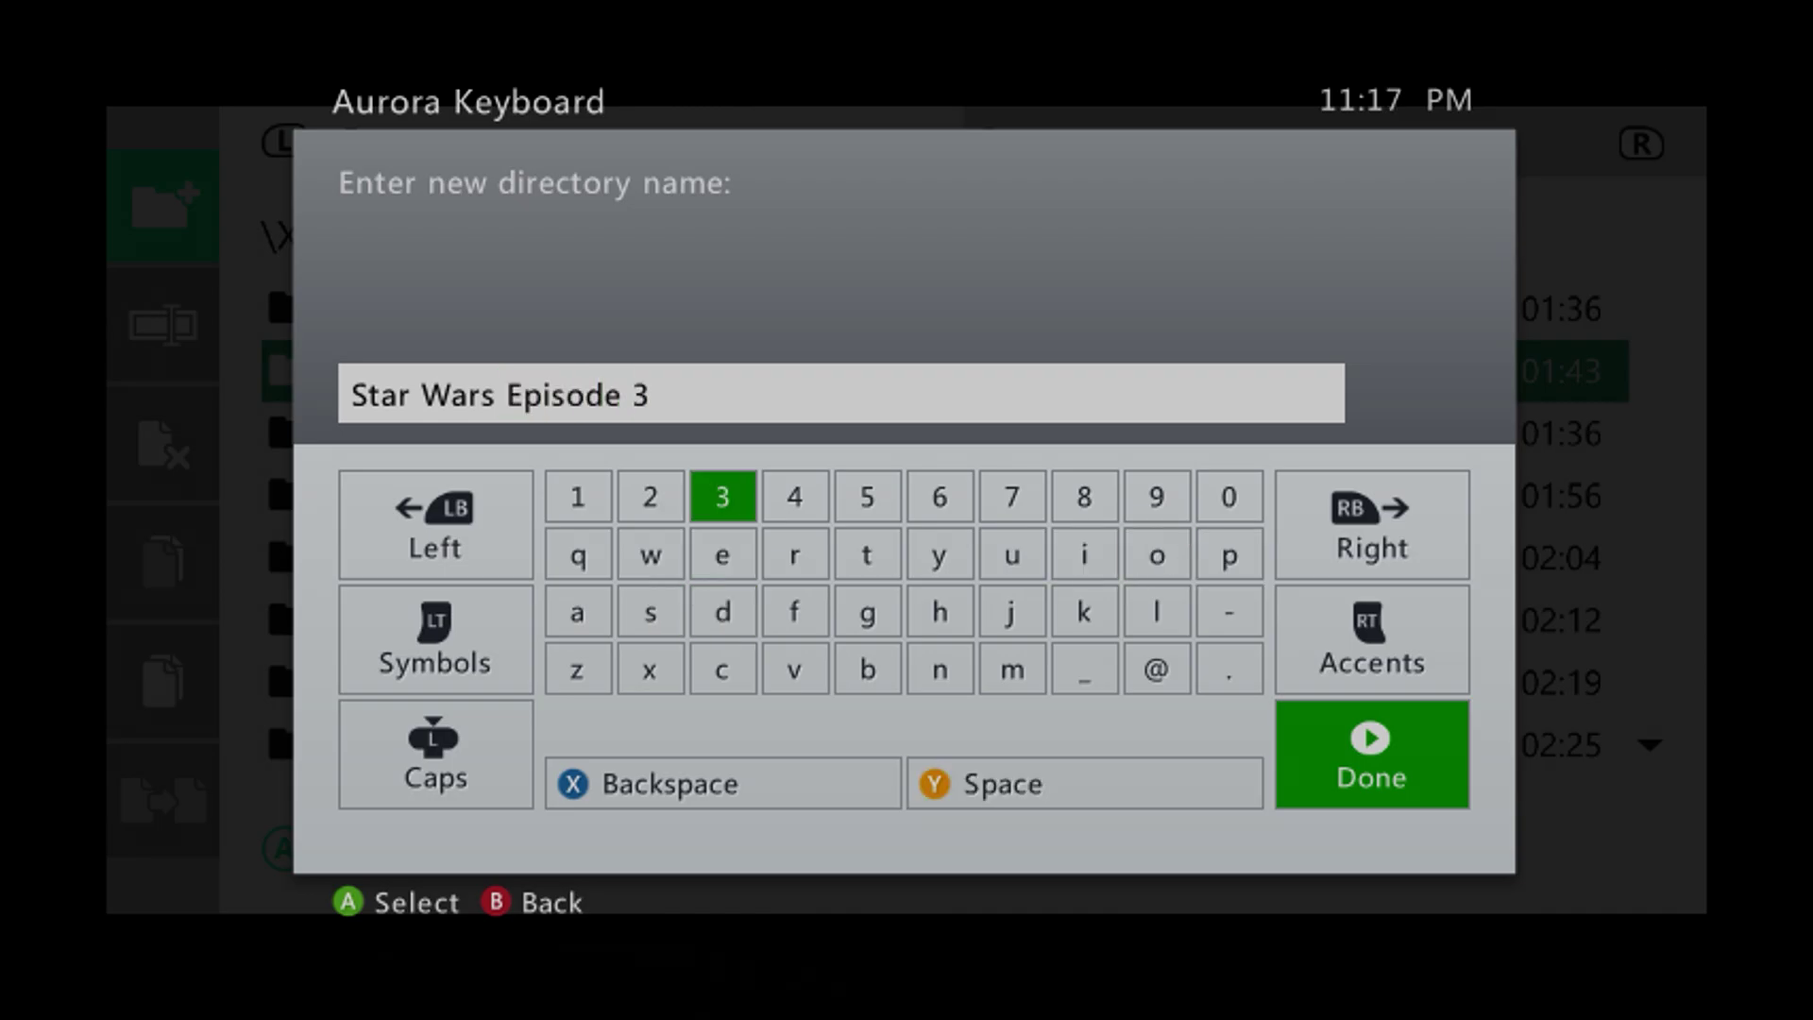
pyautogui.press('Return')
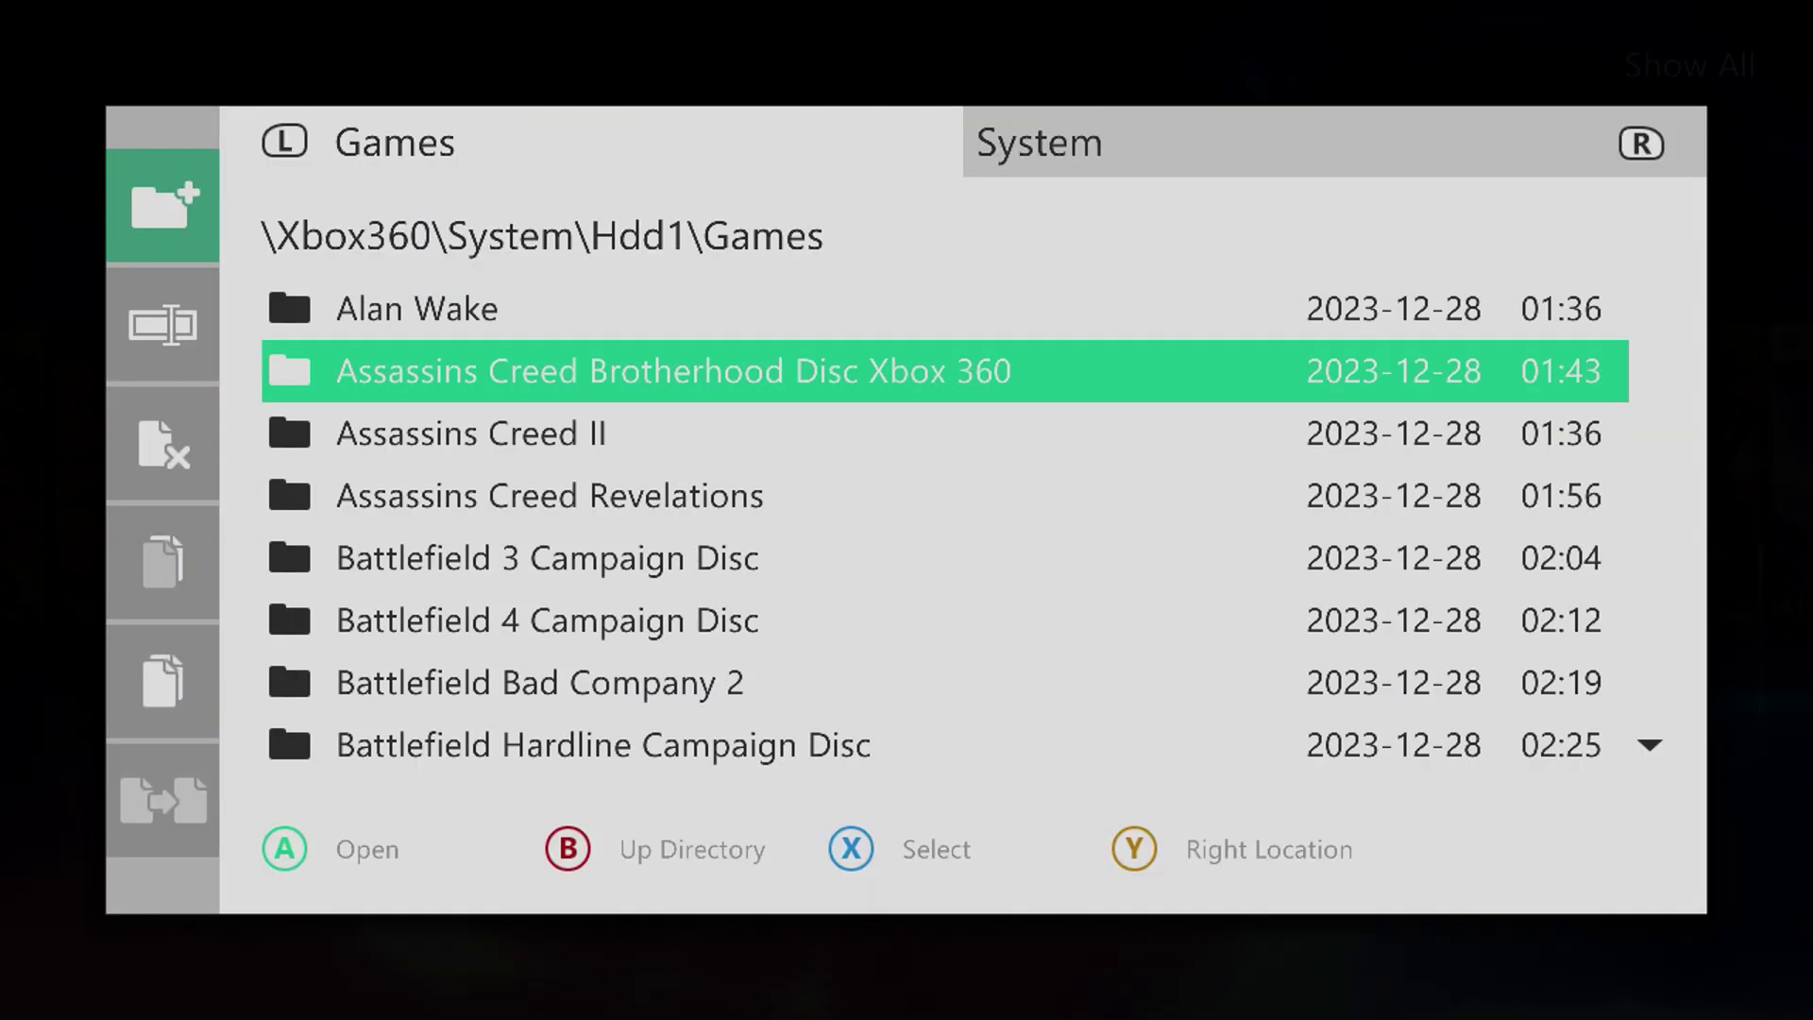
# - Find the Star Wars Episode 3 folder in the Games directory and open it as the copy destination
pyautogui.press('Down')
pyautogui.press('Down')
pyautogui.press('Down')
pyautogui.press('Down')
pyautogui.press('Down')
pyautogui.press('Down')
pyautogui.press('Down')
pyautogui.press('Down')
pyautogui.press('Down')
pyautogui.press('Down')
pyautogui.press('Down')
pyautogui.press('Down')
pyautogui.press('Down')
pyautogui.press('Down')
pyautogui.press('Down')
pyautogui.press('Down')
pyautogui.press('Down')
pyautogui.press('Down')
pyautogui.press('Down')
pyautogui.press('Down')
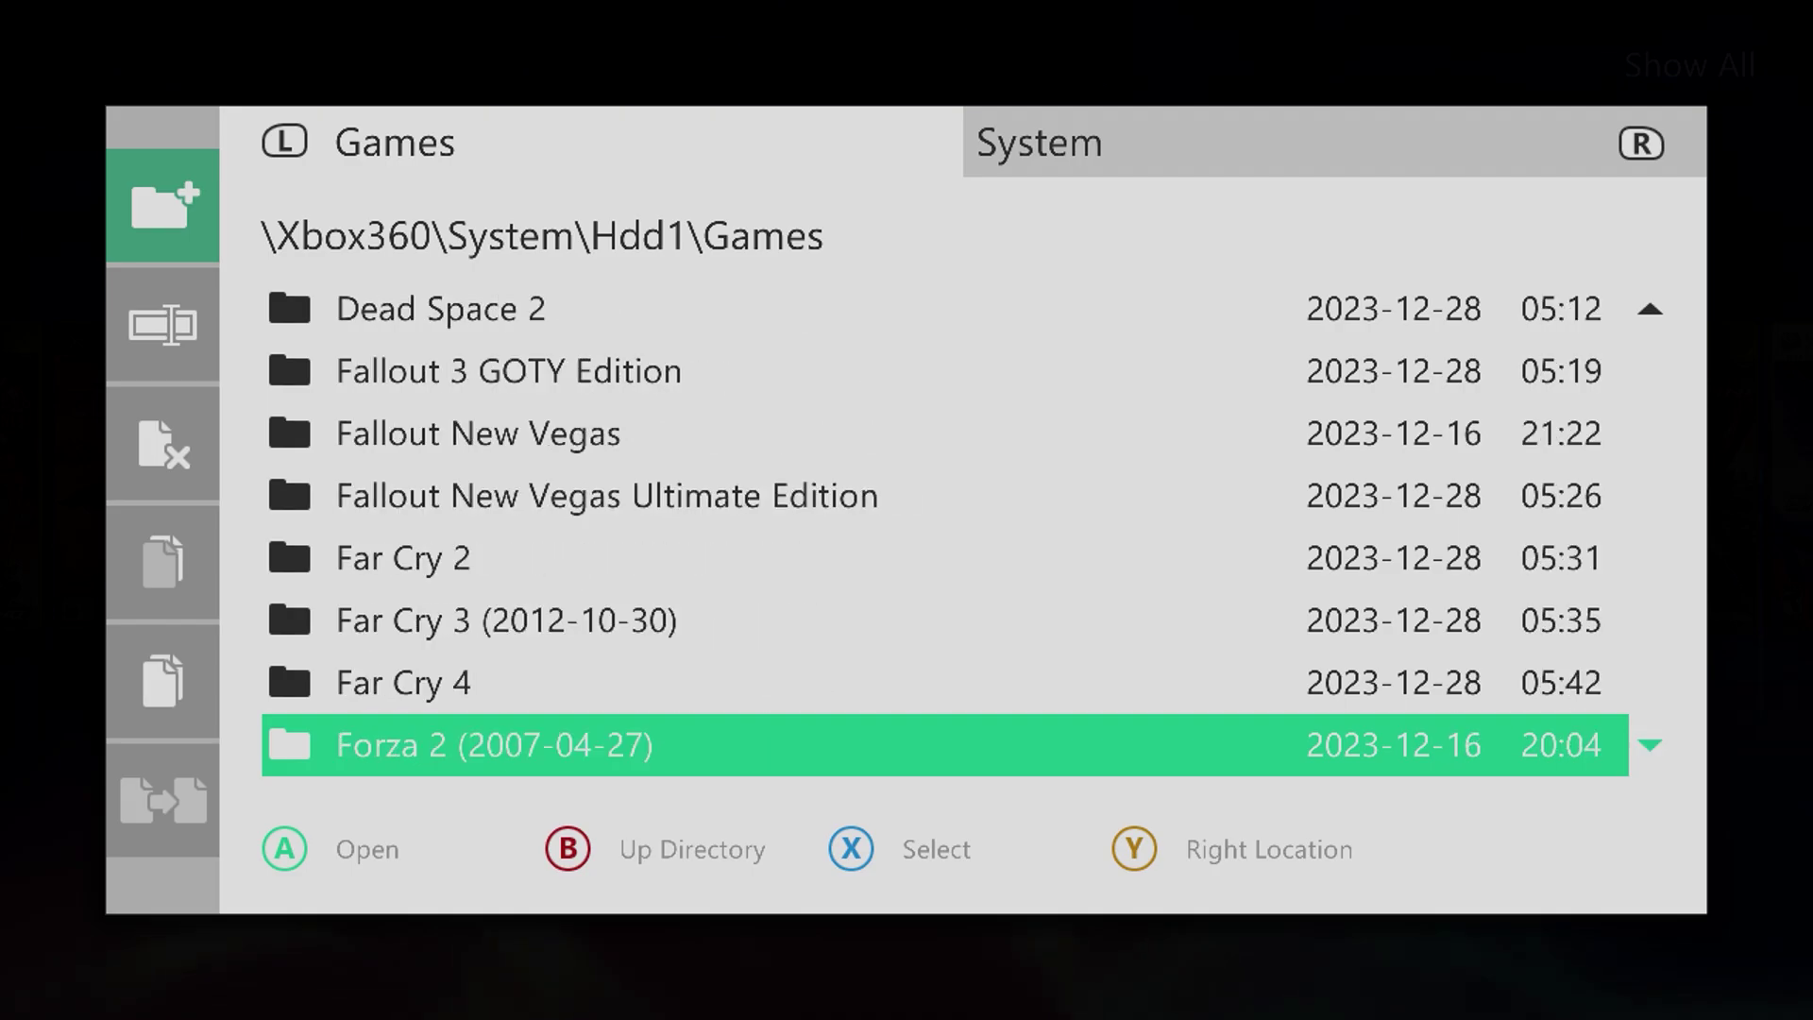
pyautogui.press('Down')
pyautogui.press('Down')
pyautogui.press('Down')
pyautogui.press('Down')
pyautogui.press('Down')
pyautogui.press('Down')
pyautogui.press('Down')
pyautogui.press('Down')
pyautogui.press('Down')
pyautogui.press('Down')
pyautogui.press('Down')
pyautogui.press('Down')
pyautogui.press('Down')
pyautogui.press('Down')
pyautogui.press('Down')
pyautogui.press('Down')
pyautogui.press('Down')
pyautogui.press('Down')
pyautogui.press('Down')
pyautogui.press('Down')
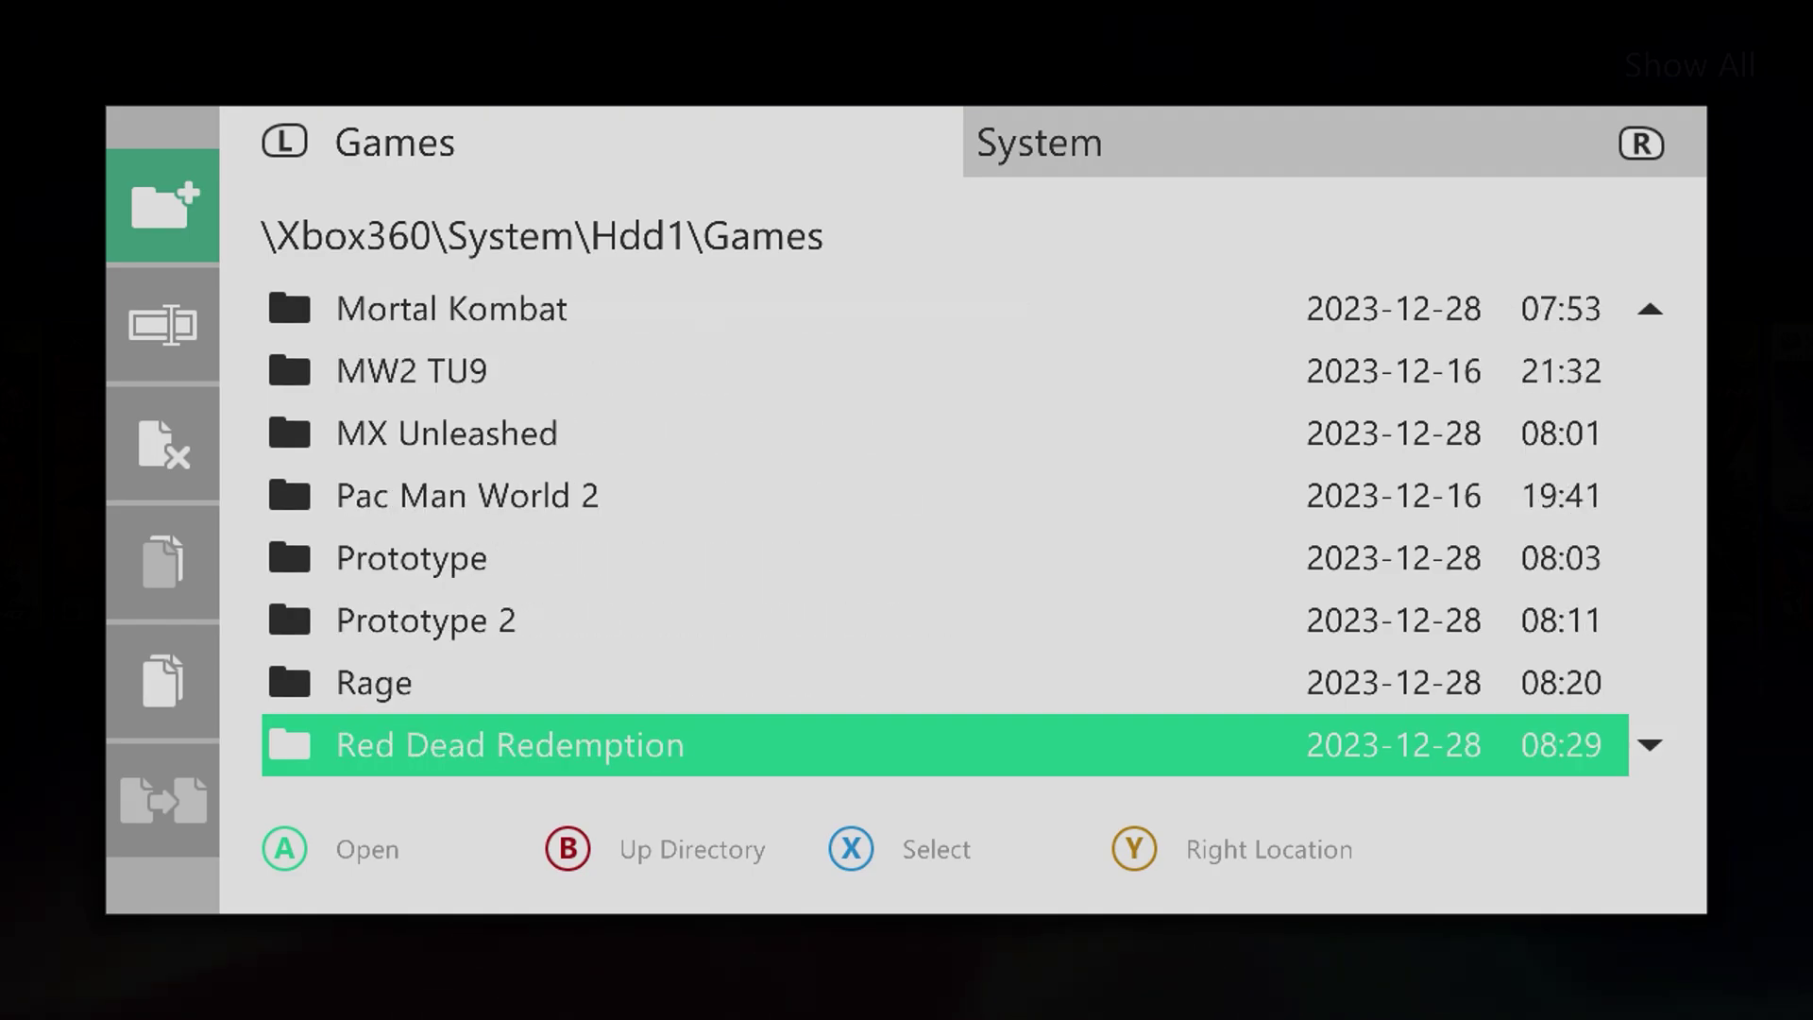
pyautogui.press('pageup')
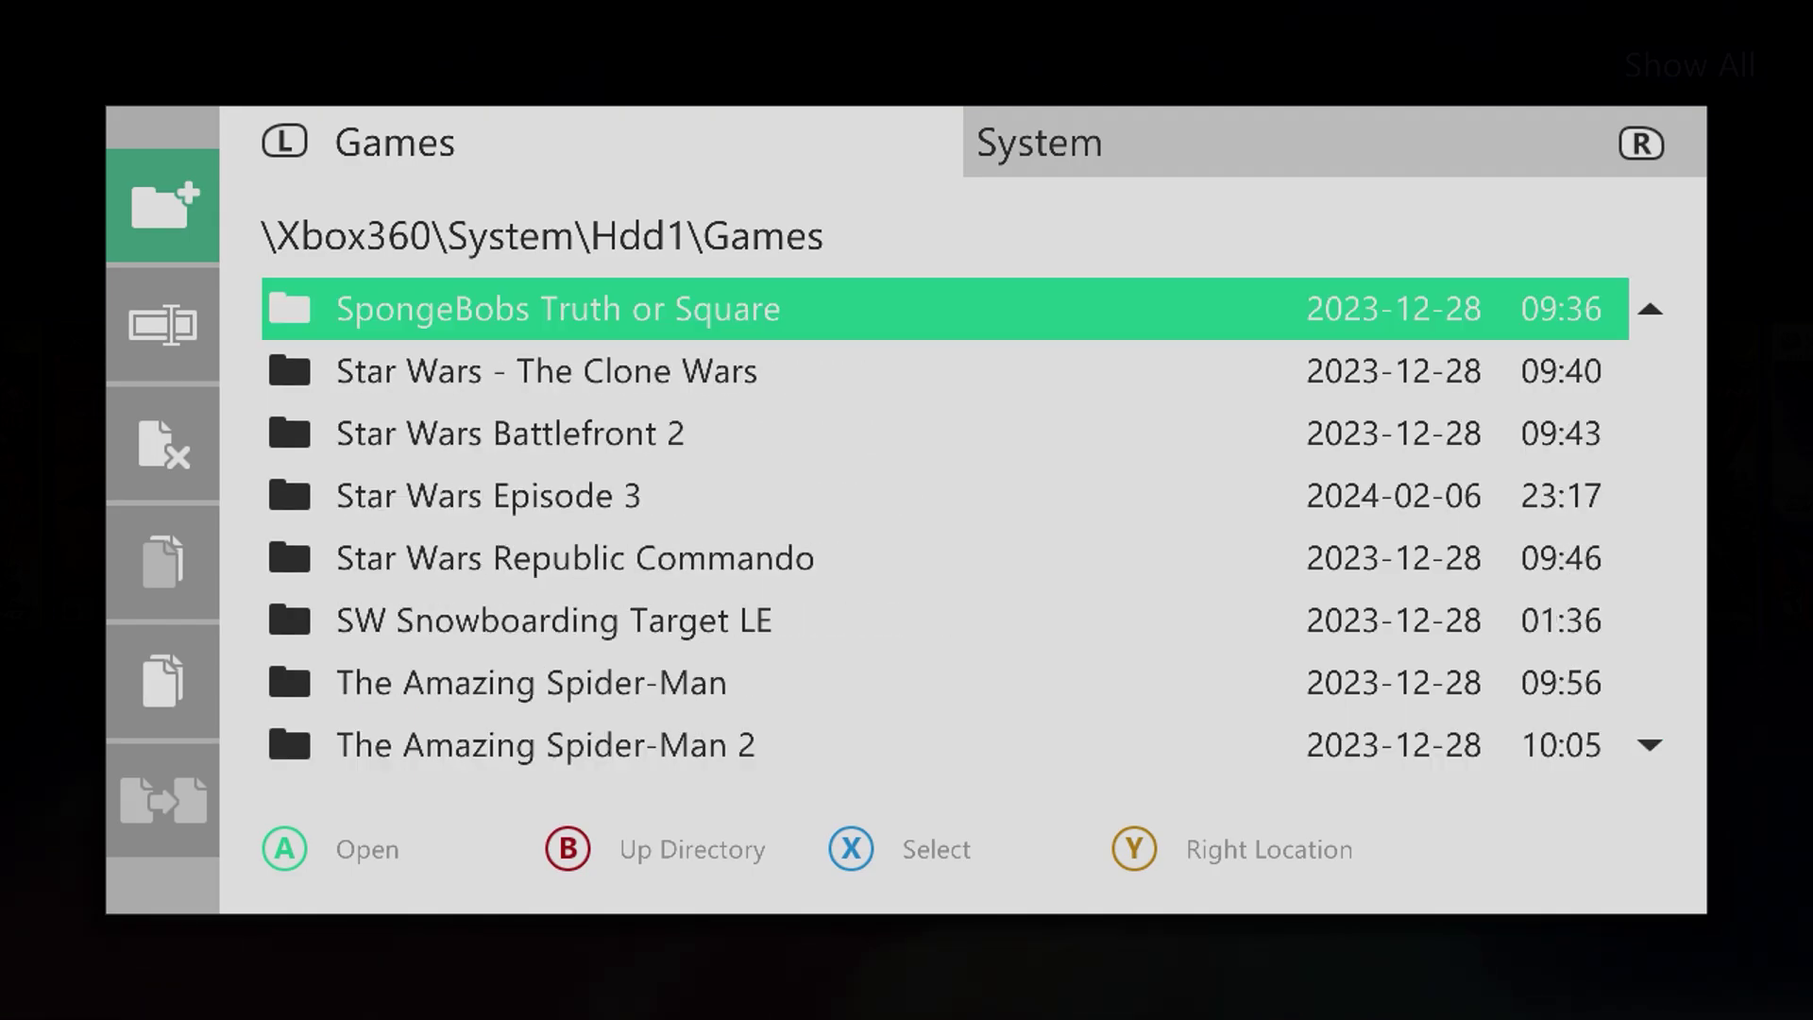
pyautogui.press('Down')
pyautogui.press('Down')
pyautogui.press('Down')
pyautogui.press('Return')
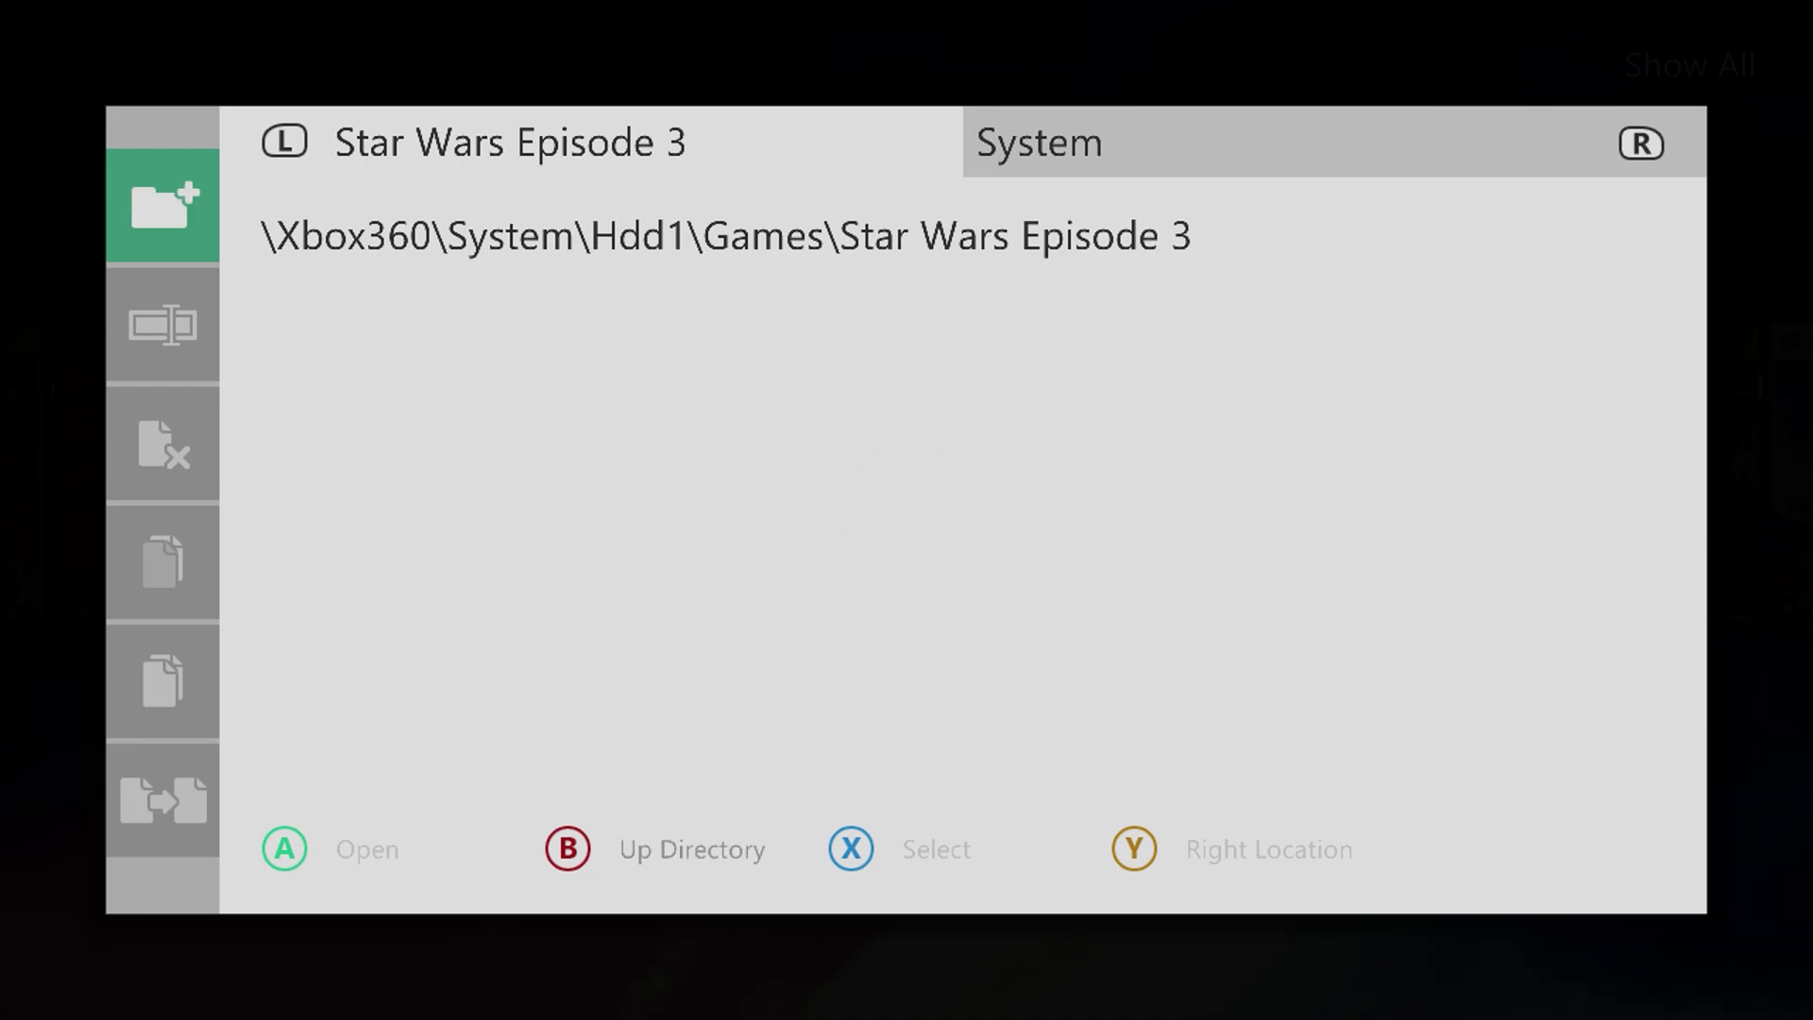
# - Switch to the file manager's second location and open the Dvd drive there
pyautogui.press('r')
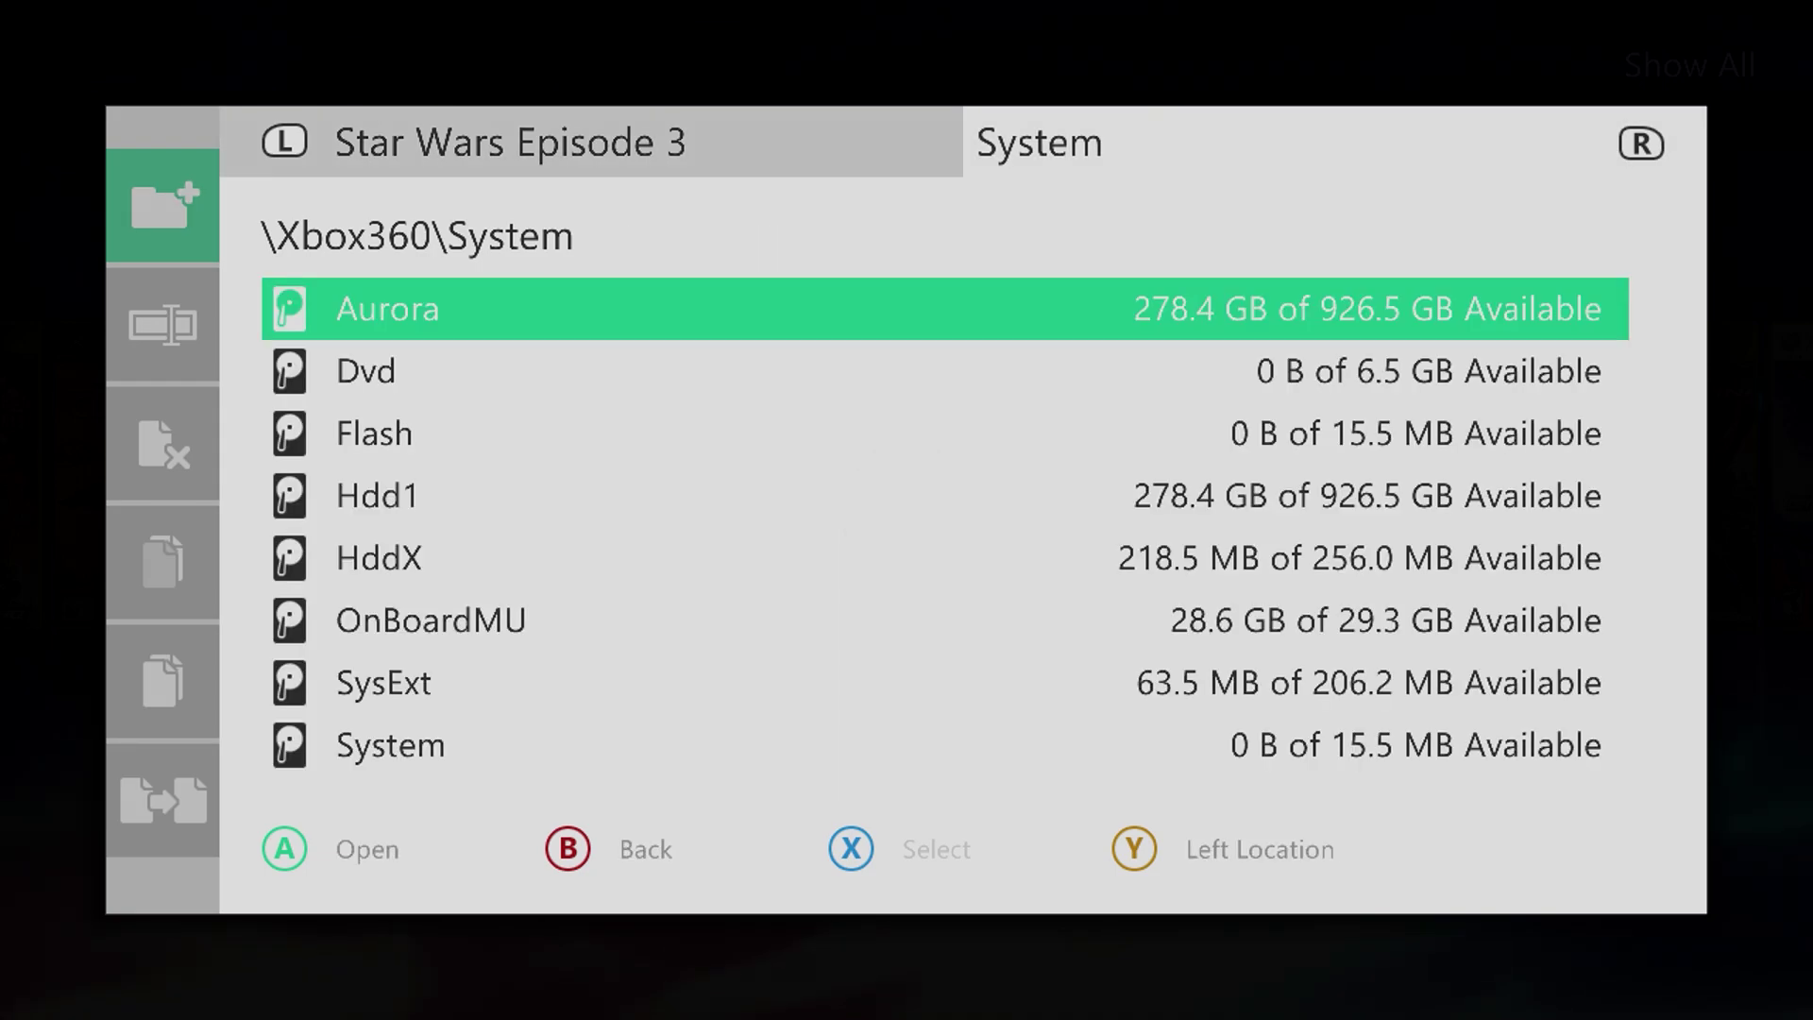
pyautogui.press('Down')
pyautogui.press('Return')
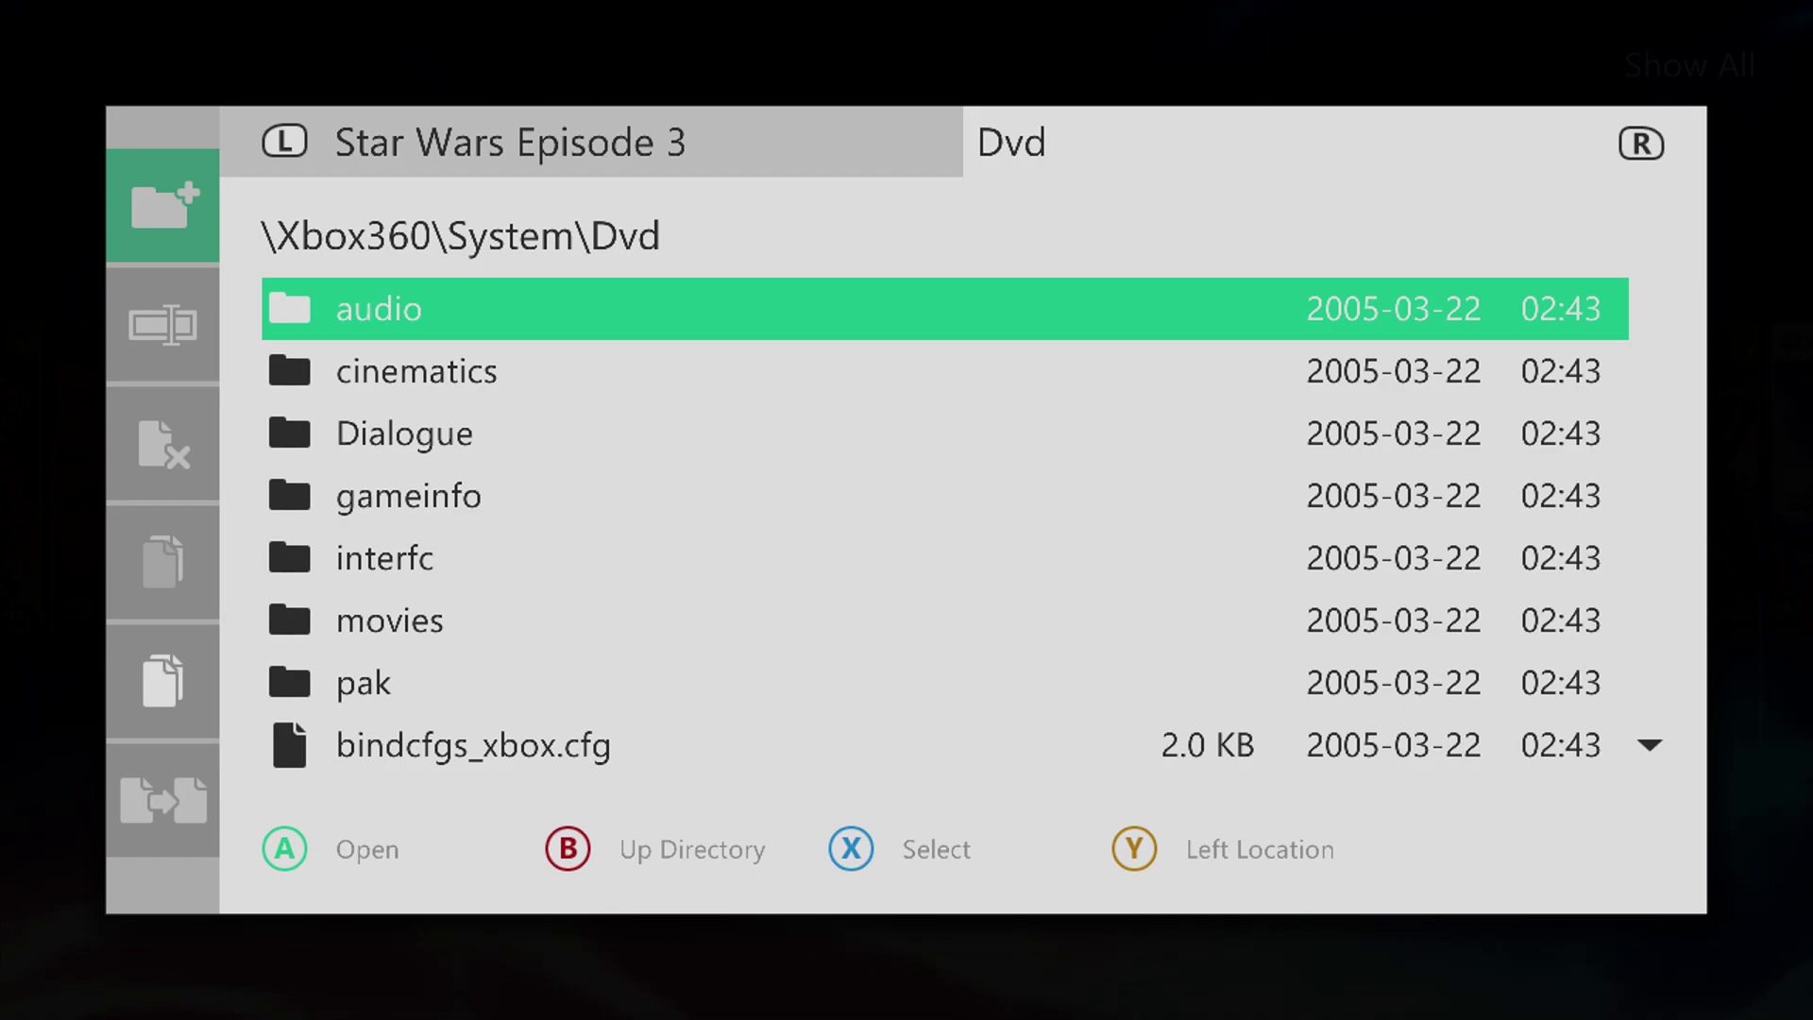
# - Select every folder and file on the Dvd drive, from audio through vars_xbox.cfg
pyautogui.press('space')
pyautogui.hotkey('shift', 'Down')
pyautogui.hotkey('shift', 'Down')
pyautogui.hotkey('shift', 'Down')
pyautogui.hotkey('shift', 'Down')
pyautogui.hotkey('shift', 'Down')
pyautogui.hotkey('shift', 'Down')
pyautogui.hotkey('shift', 'Down')
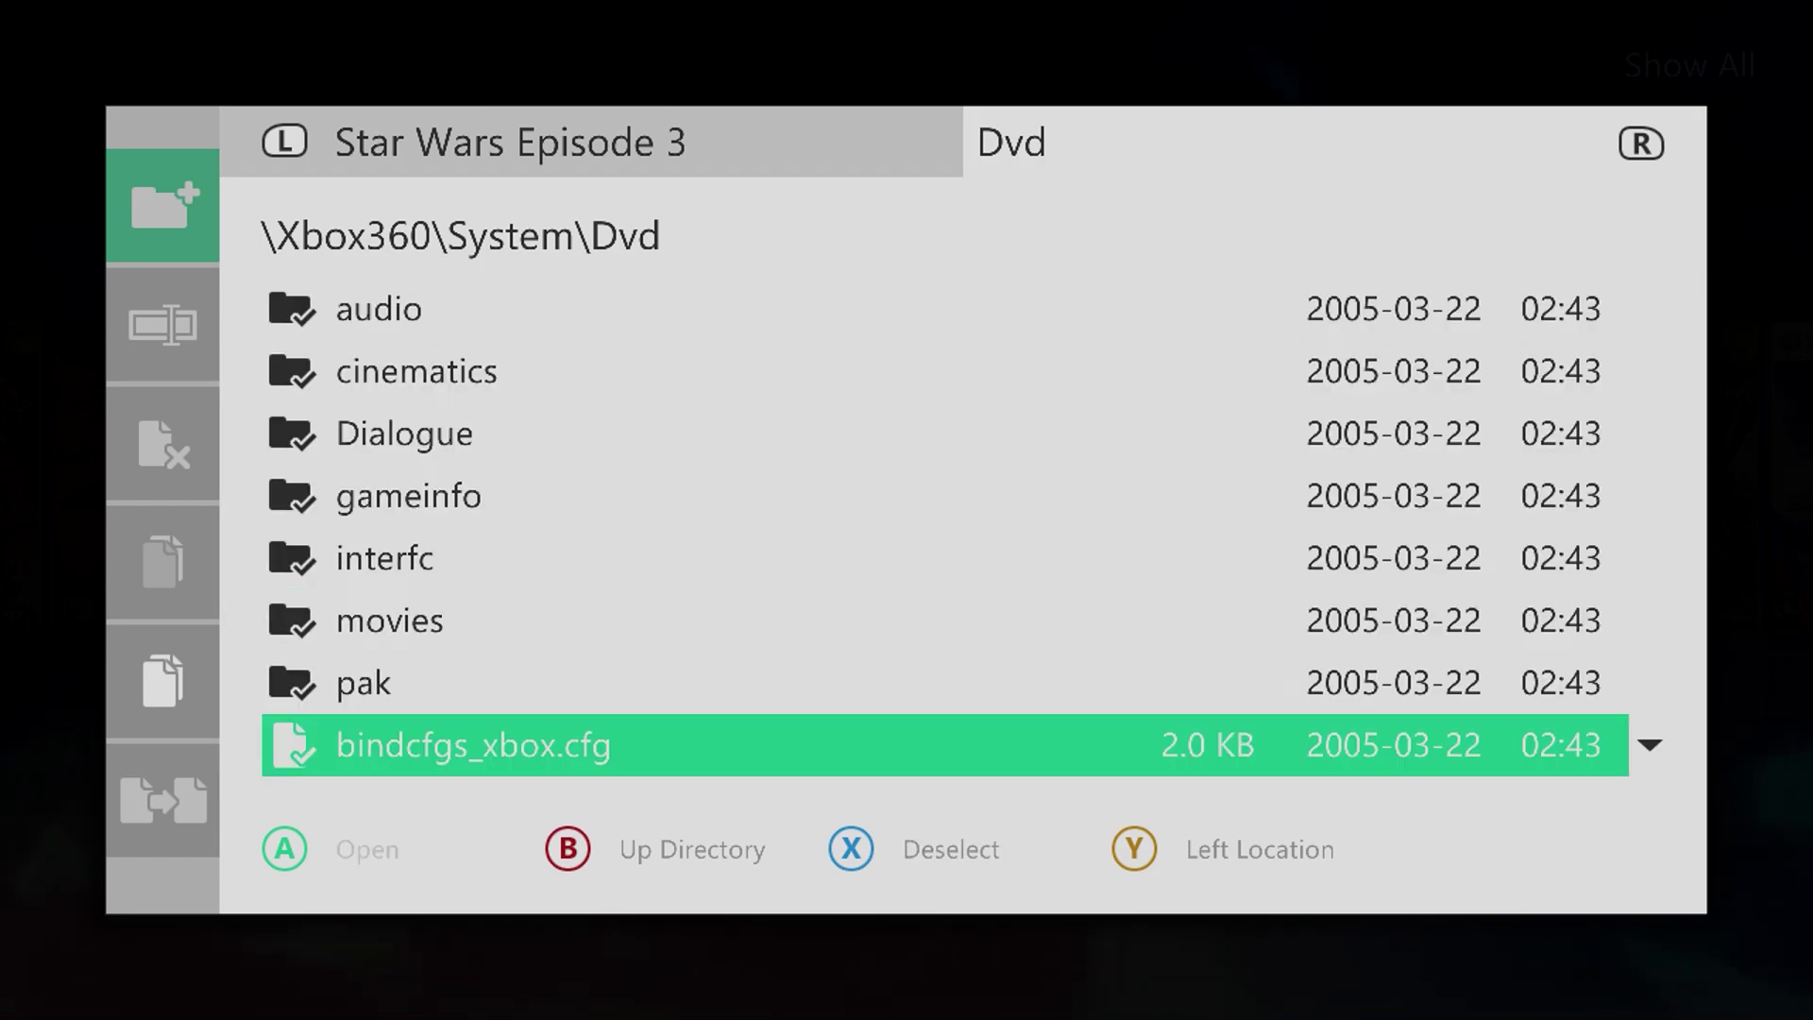
pyautogui.hotkey('shift', 'Down')
pyautogui.hotkey('shift', 'Down')
pyautogui.hotkey('shift', 'Down')
pyautogui.hotkey('shift', 'Down')
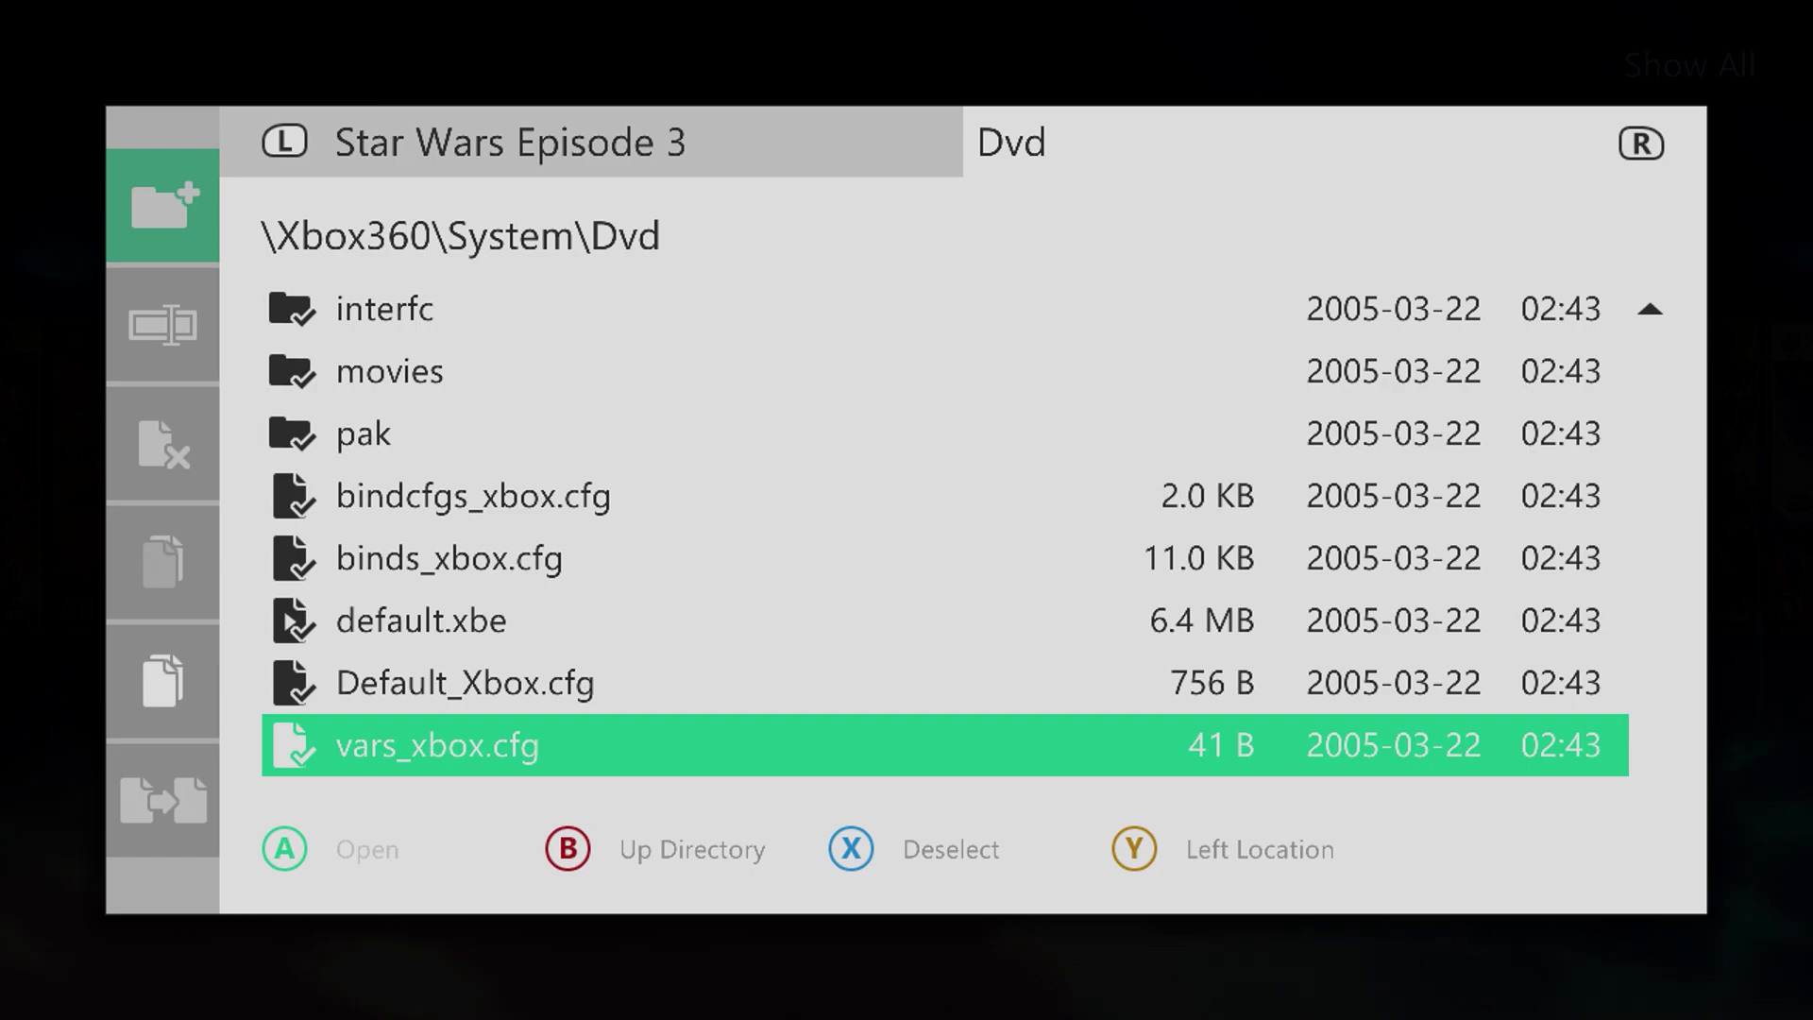
# - Copy all the selected Dvd folders and files
pyautogui.press('Left')
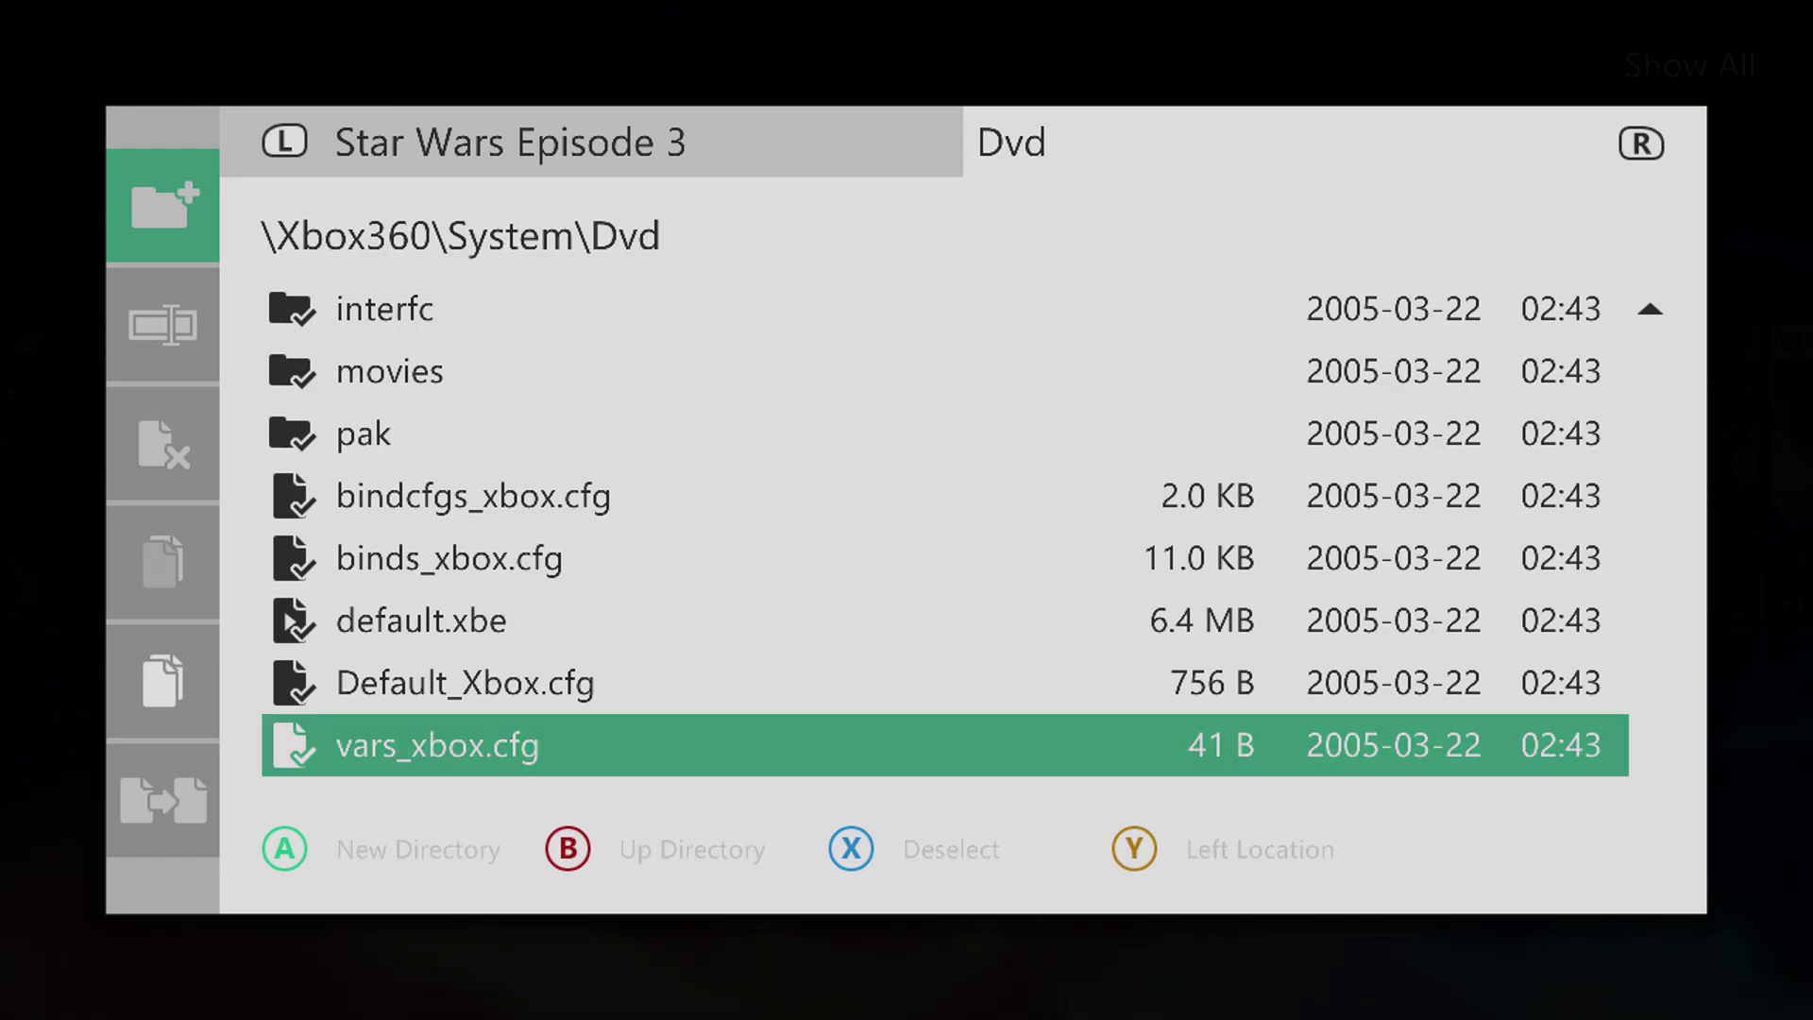
pyautogui.press('Down')
pyautogui.press('Down')
pyautogui.press('Down')
pyautogui.press('Down')
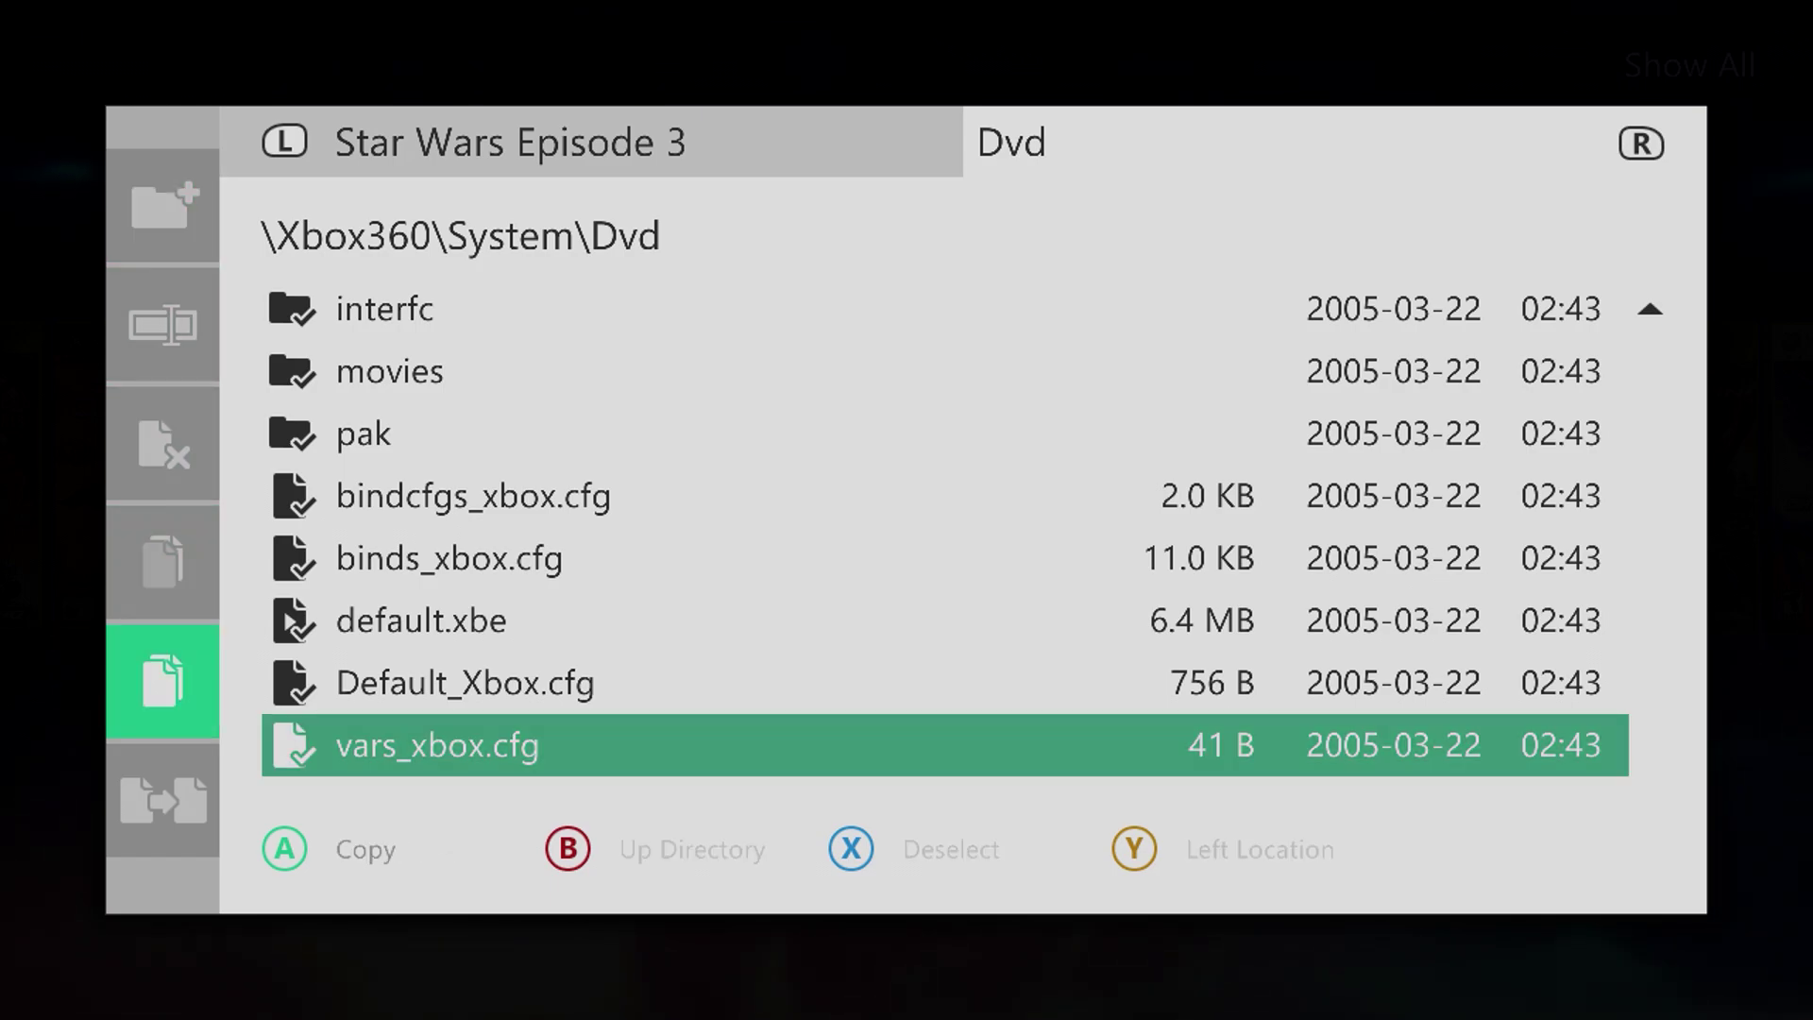
pyautogui.press('Return')
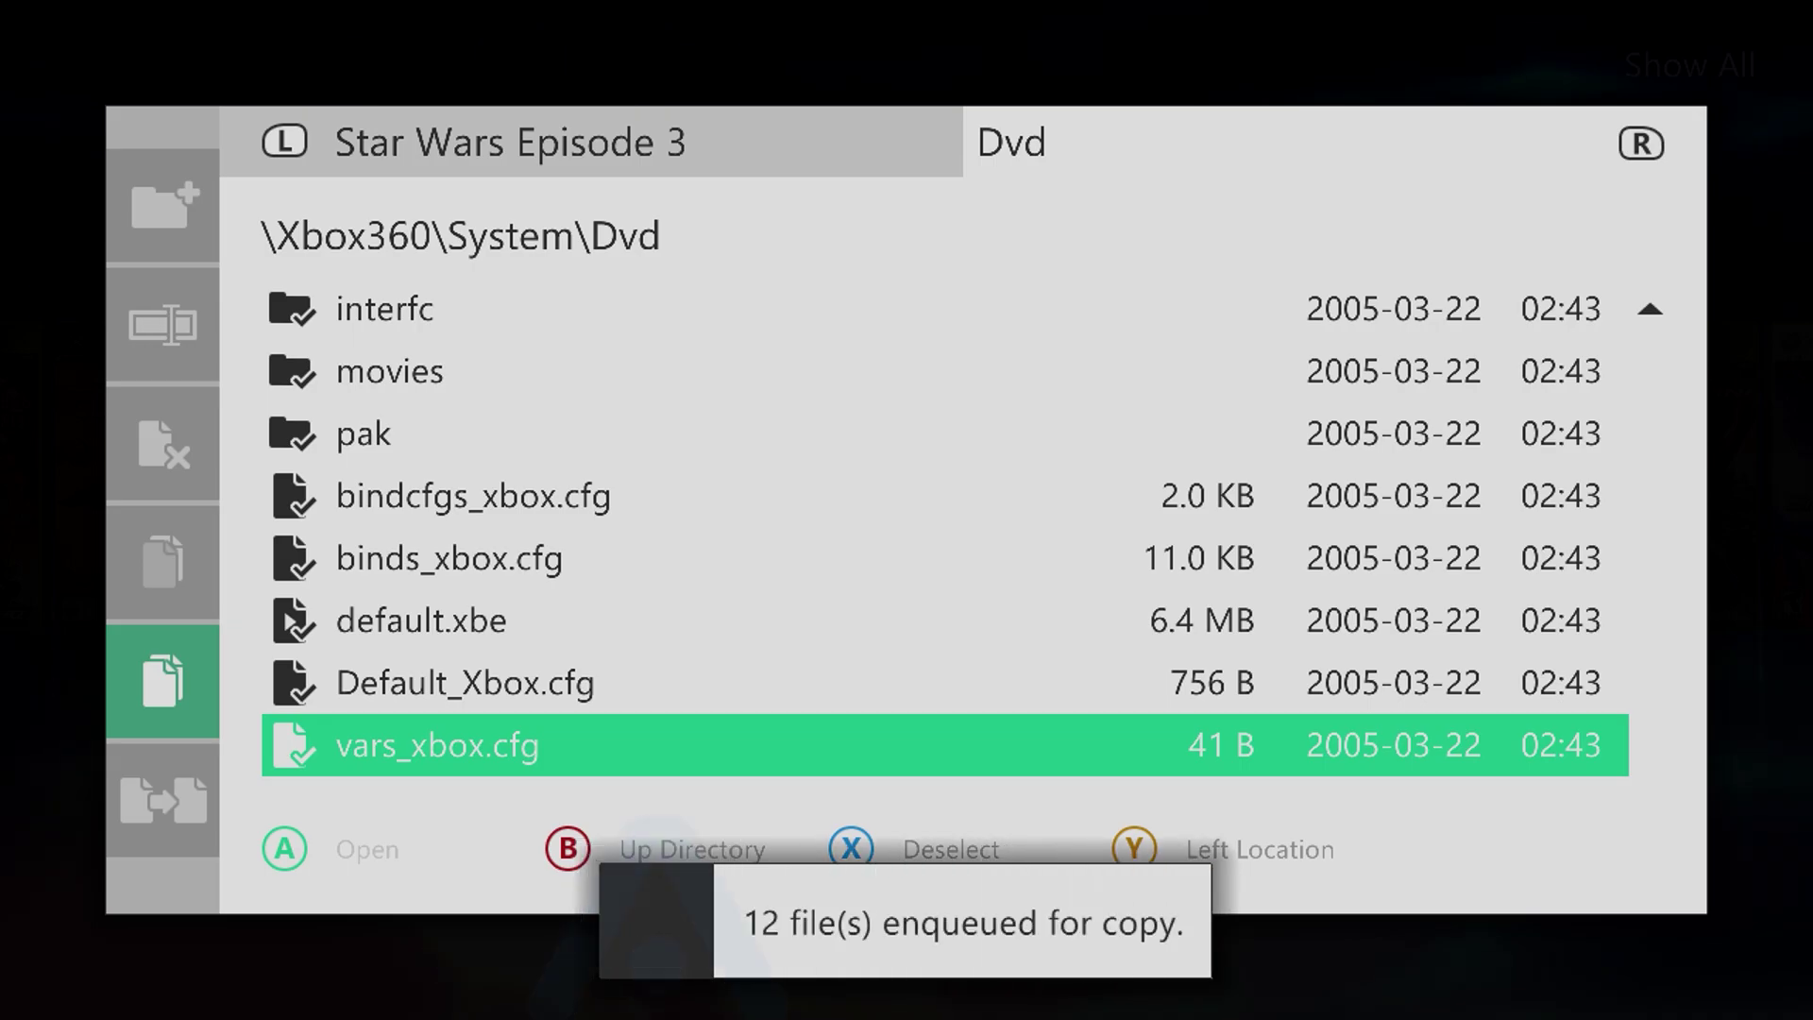
# - Paste the copied disc files into the Star Wars Episode 3 folder on Hdd1 and confirm the paste
pyautogui.press('l')
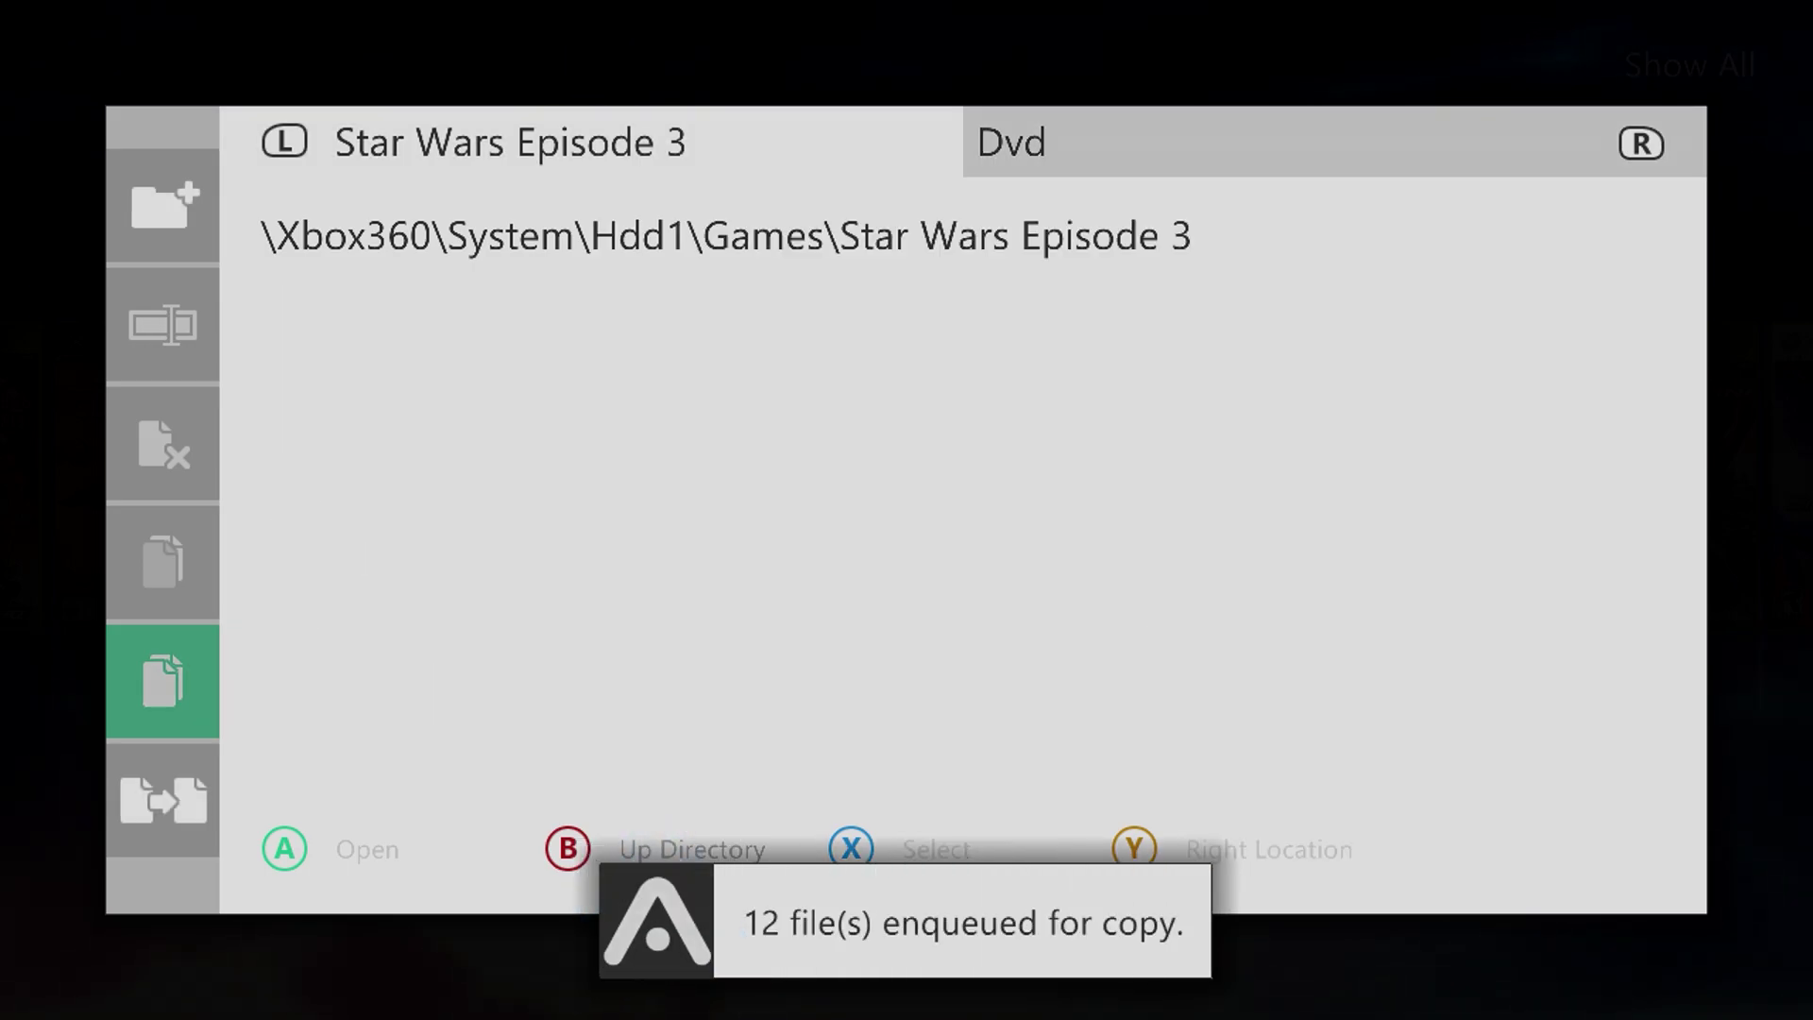
pyautogui.press('Down')
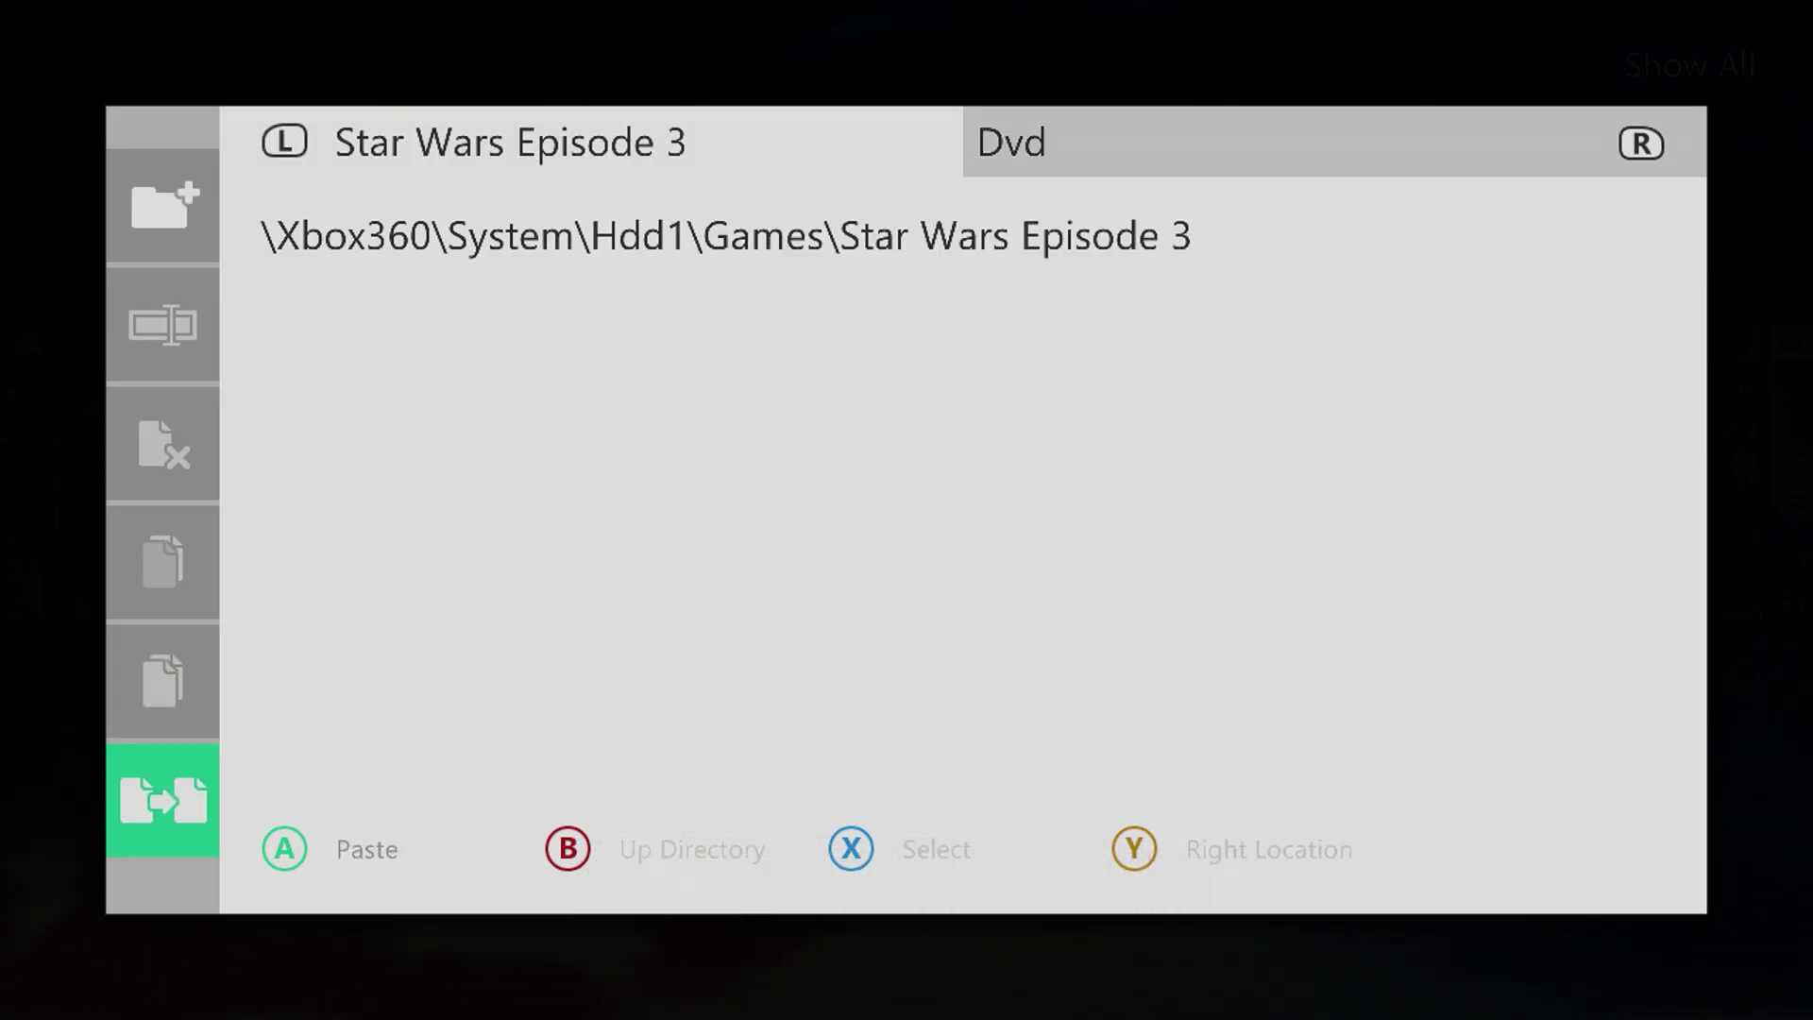
pyautogui.press('Return')
pyautogui.press('Right')
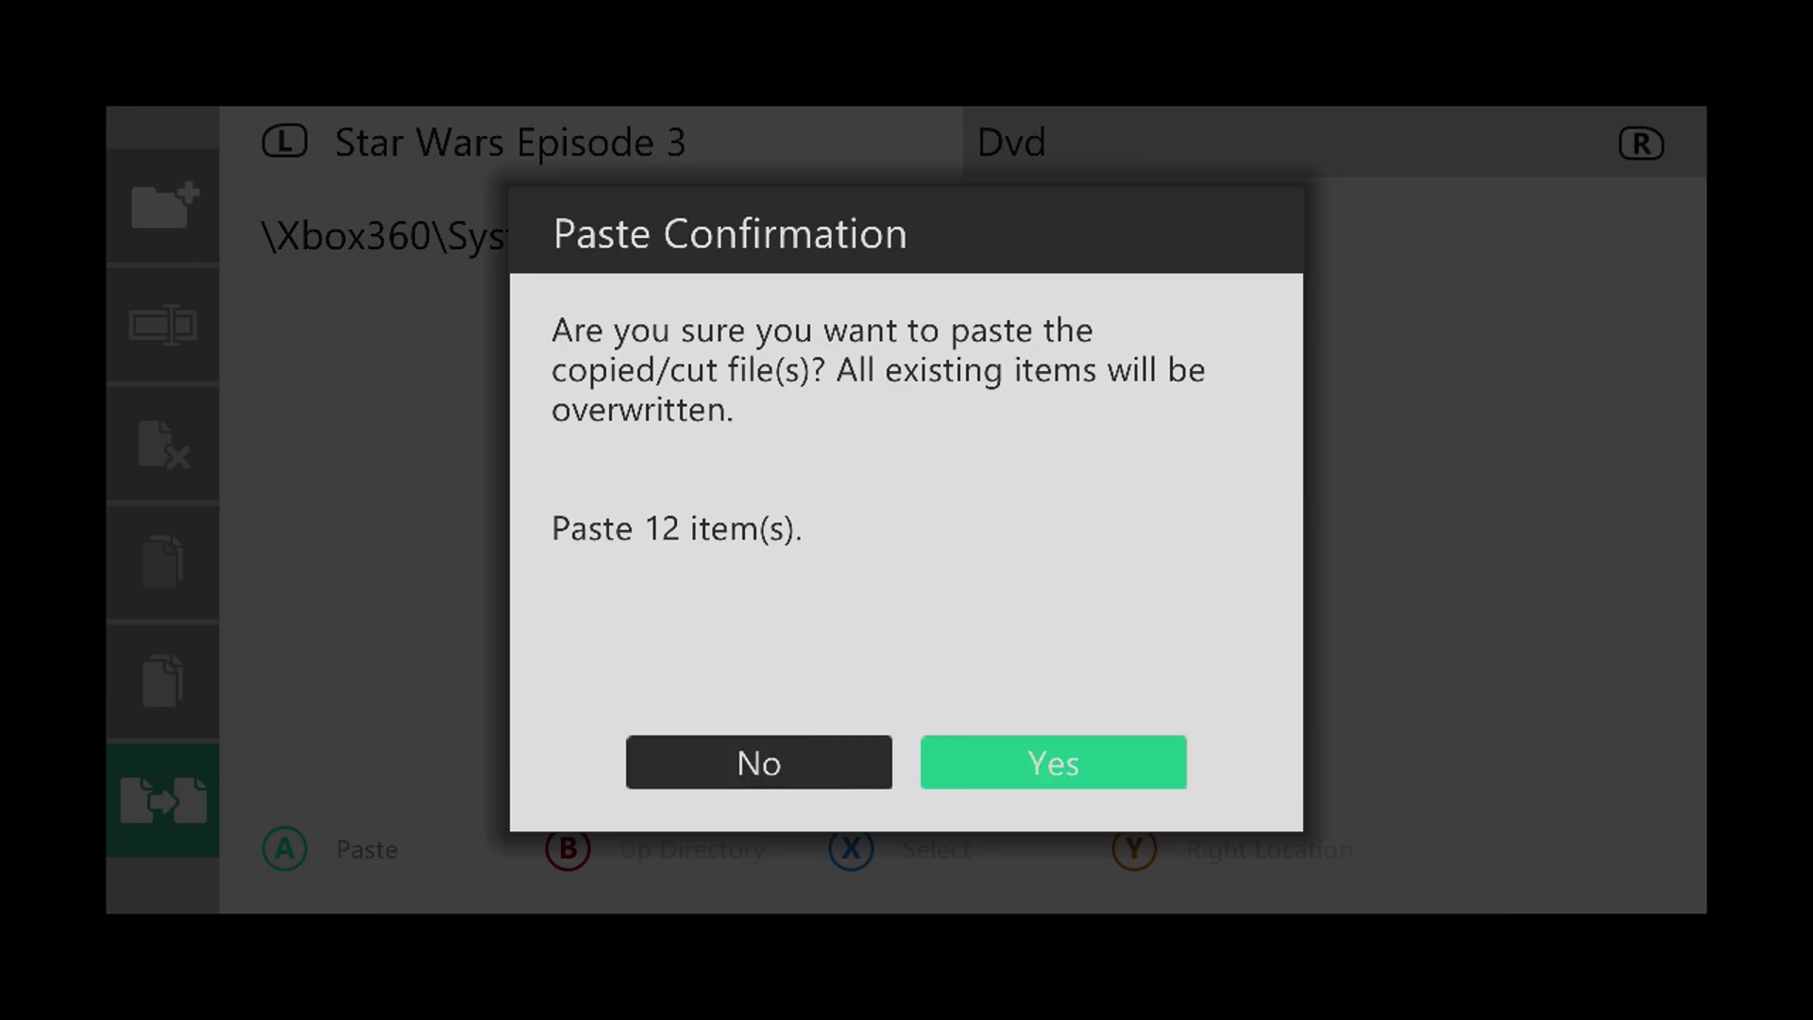
pyautogui.press('Return')
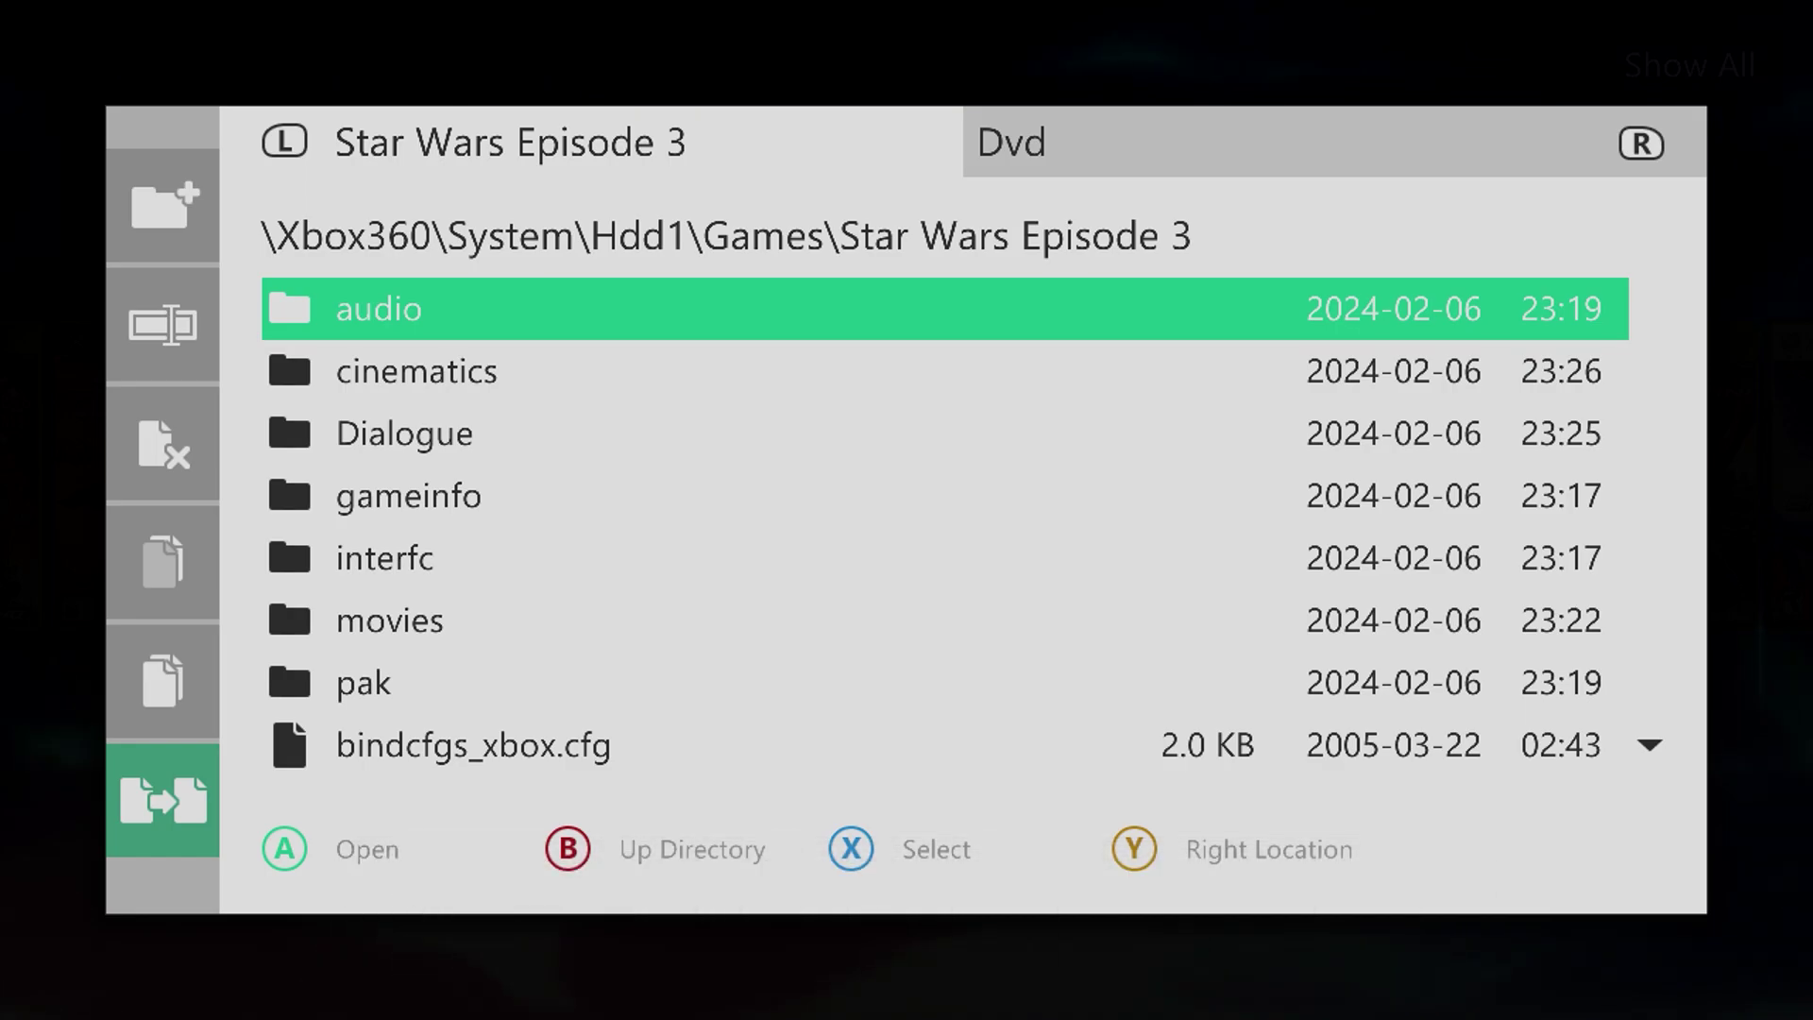
# - Go back up out of the Star Wars Episode 3 folder and leave the file manager for the game library
pyautogui.press('Down')
pyautogui.press('b')
pyautogui.press('BackSpace')
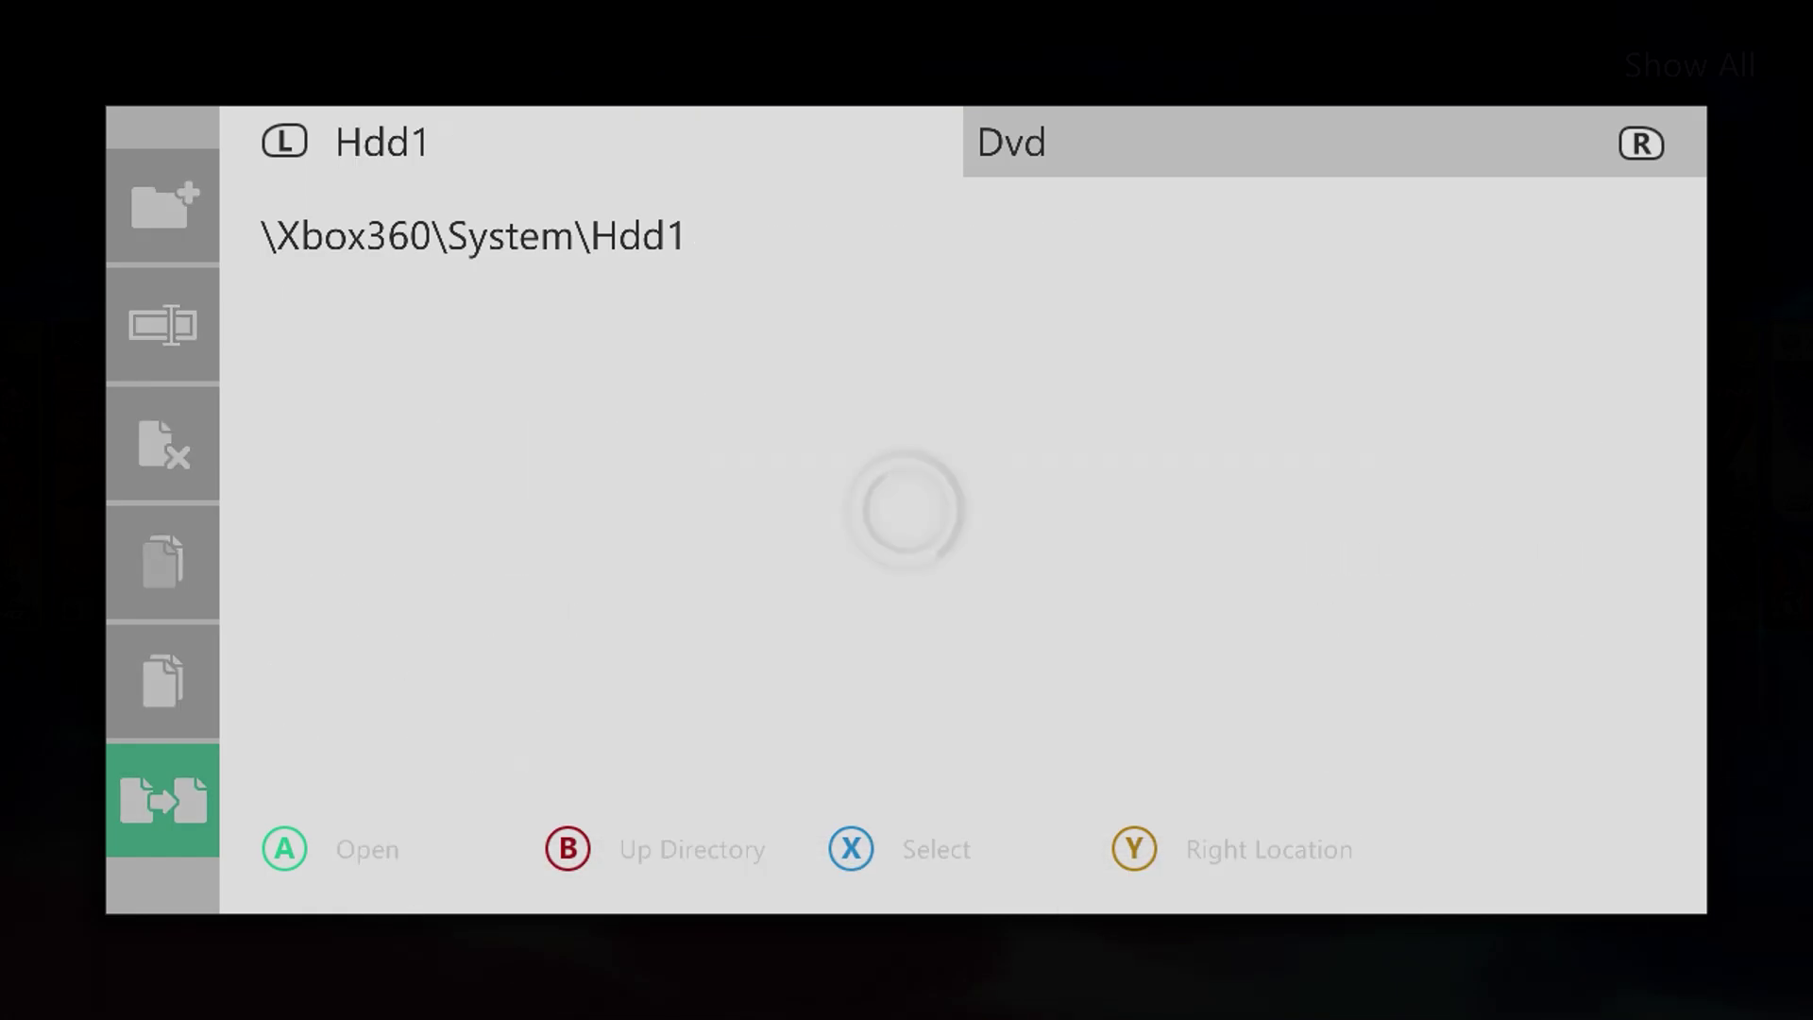
pyautogui.press('BackSpace')
pyautogui.press('BackSpace')
pyautogui.press('BackSpace')
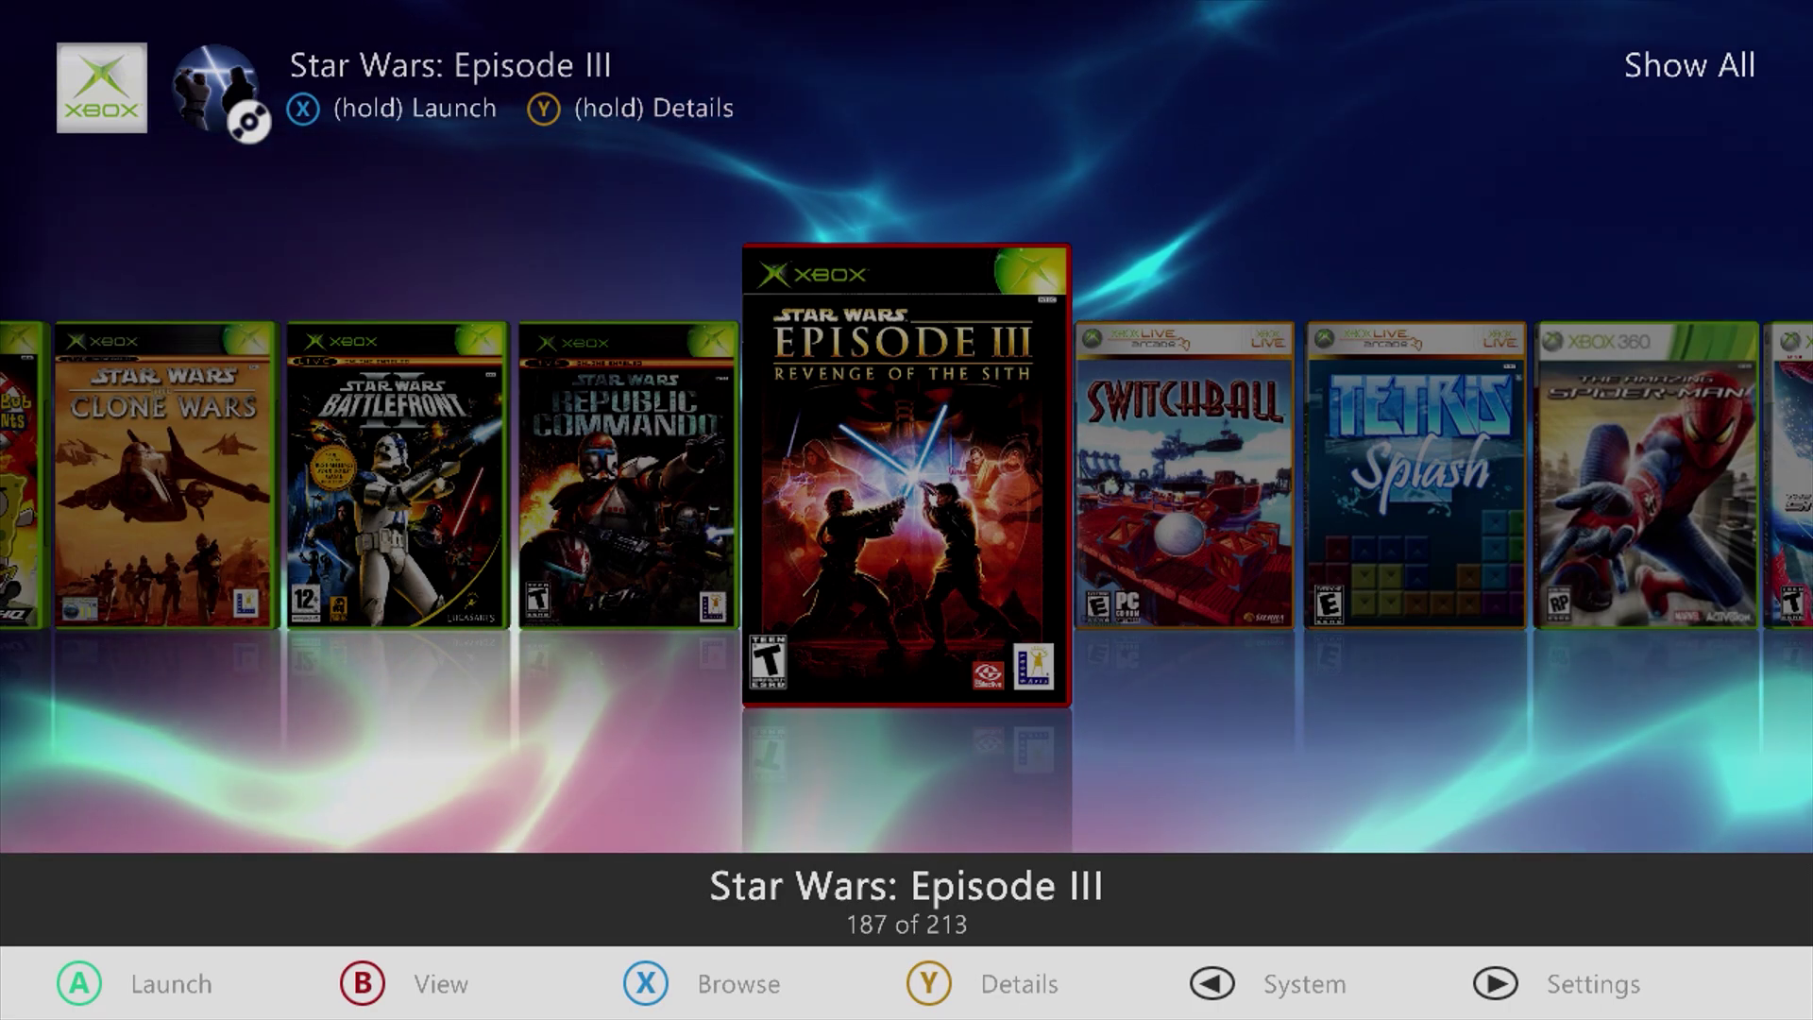
# - Look at the Restart option among the System tools and return to the game library
pyautogui.press('BackSpace')
pyautogui.press('Down')
pyautogui.press('Down')
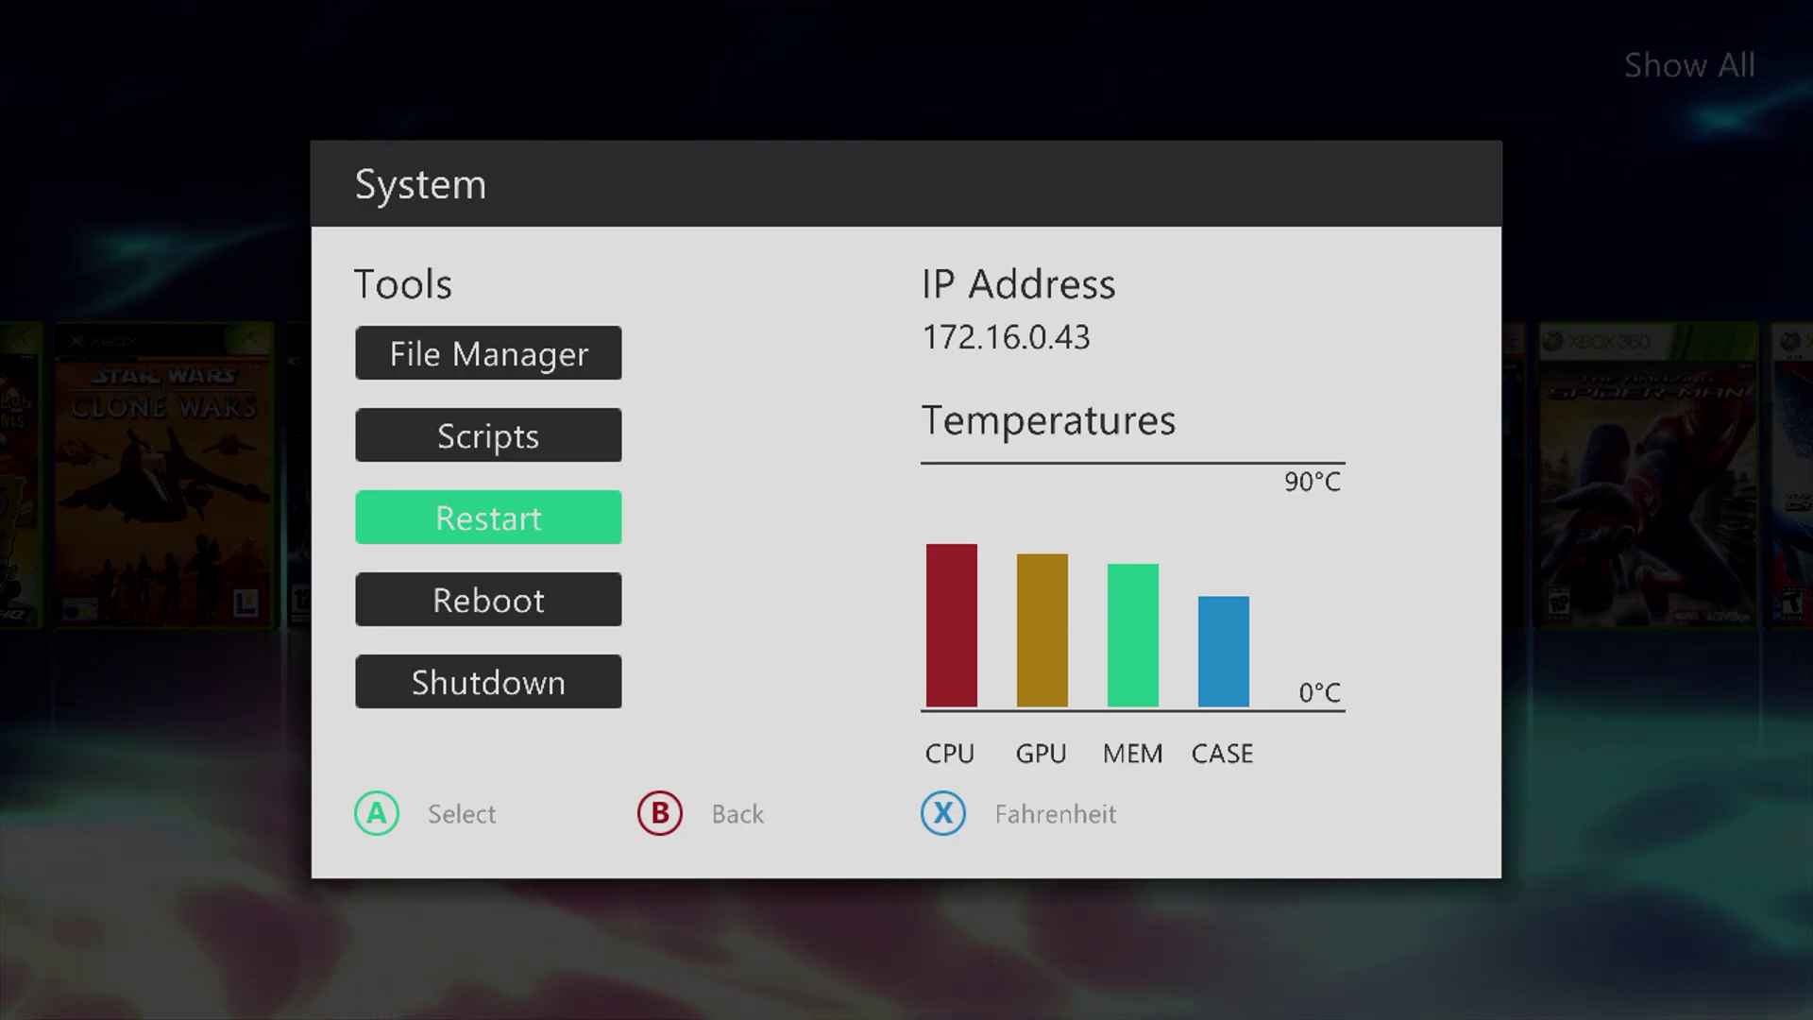
pyautogui.press('Escape')
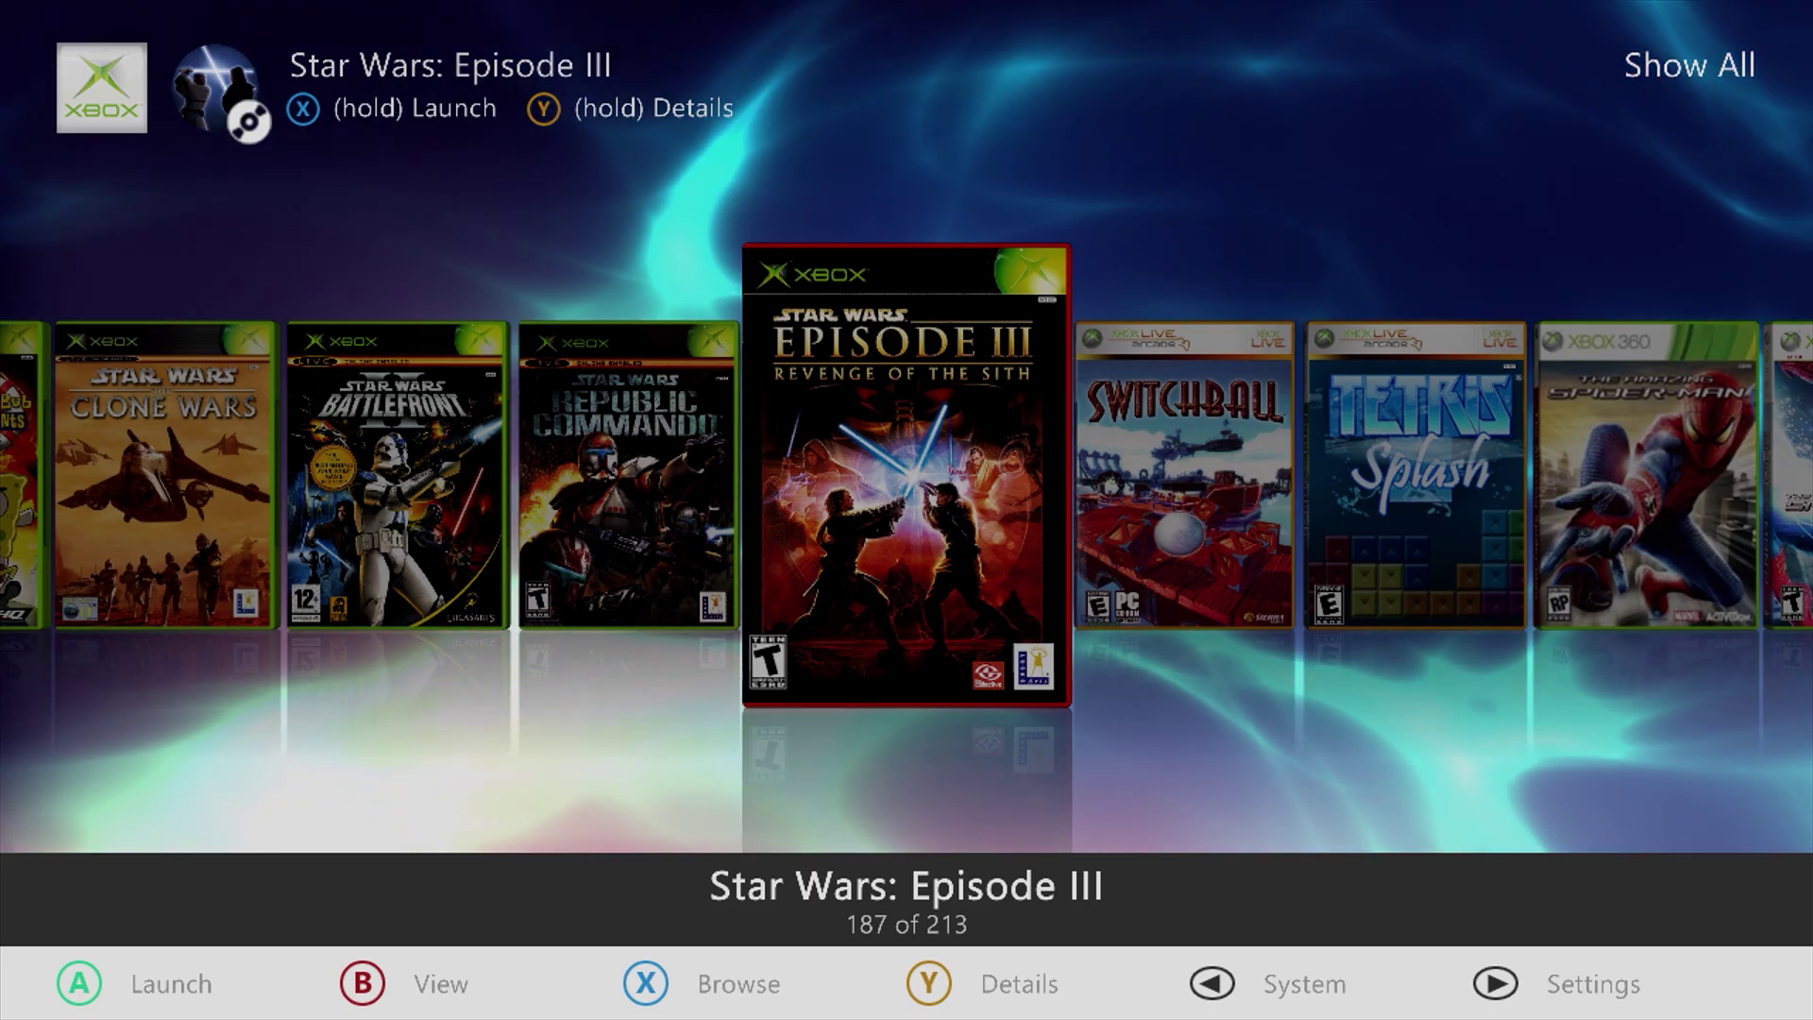
# - Scan the managed content paths for the newly copied game and return to the game library
pyautogui.press('Up')
pyautogui.press('Up')
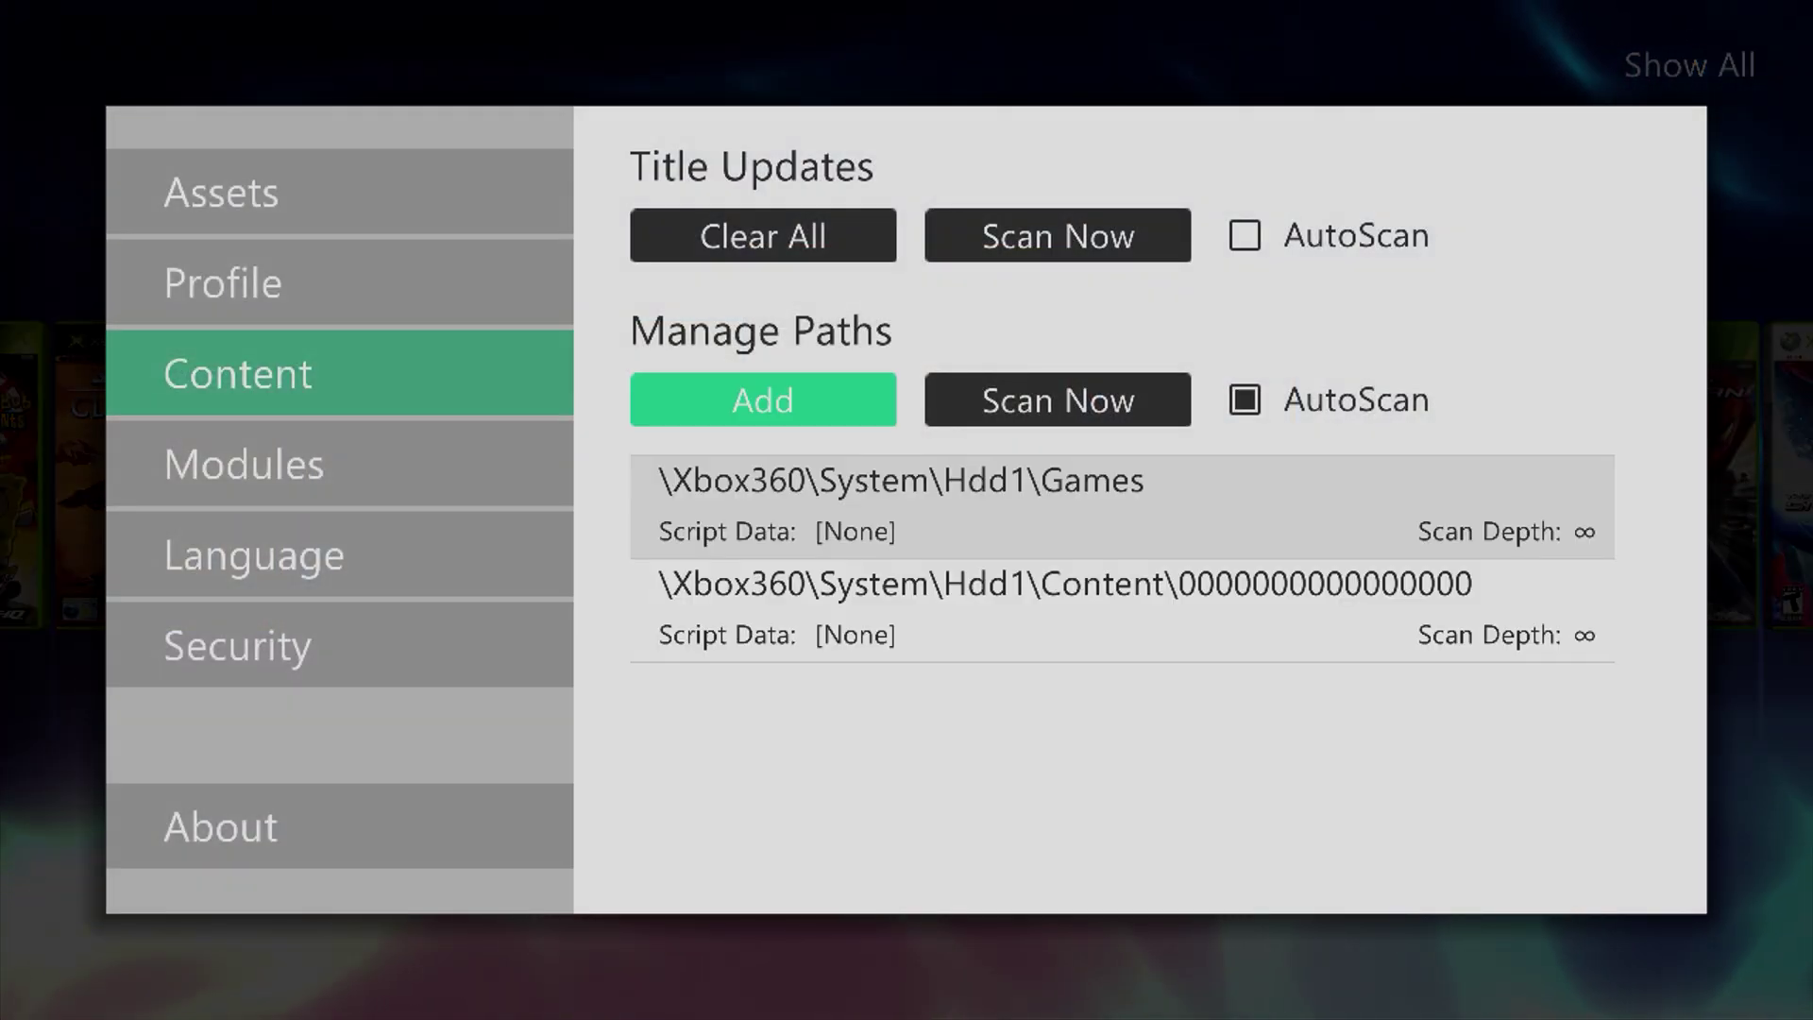
pyautogui.press('Left')
pyautogui.press('Right')
pyautogui.press('Right')
pyautogui.press('Down')
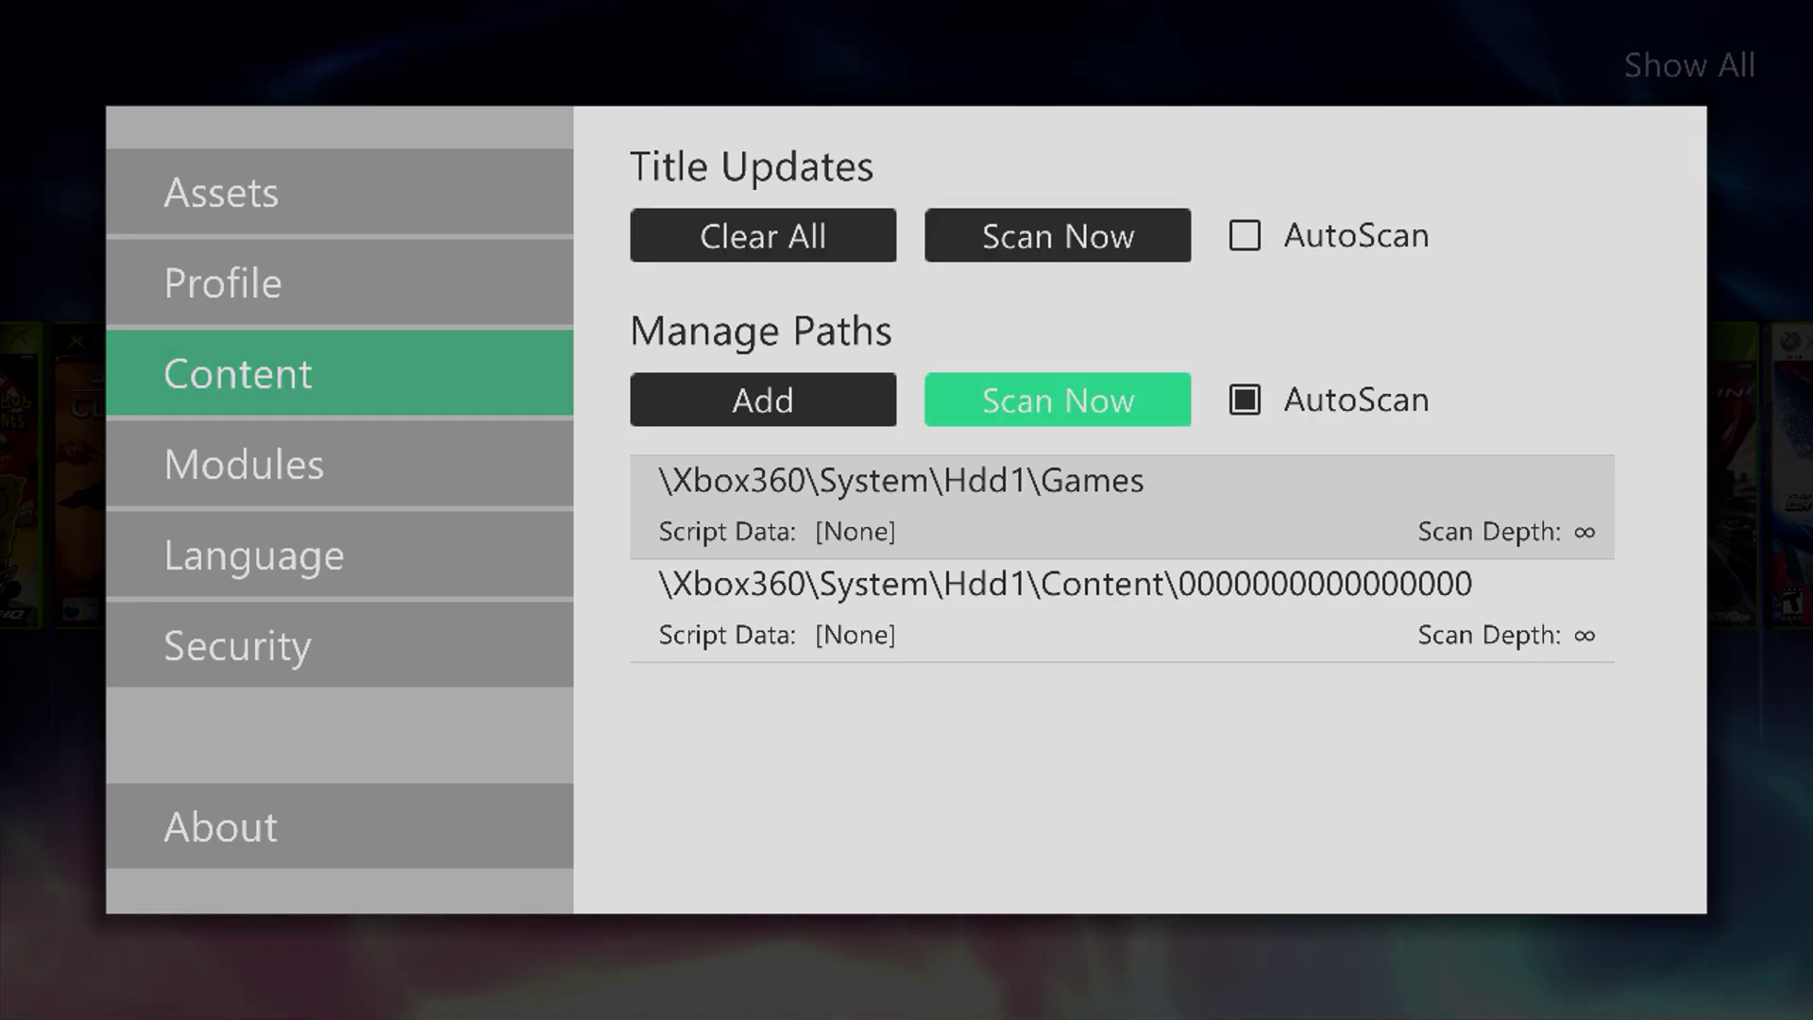
pyautogui.press('Return')
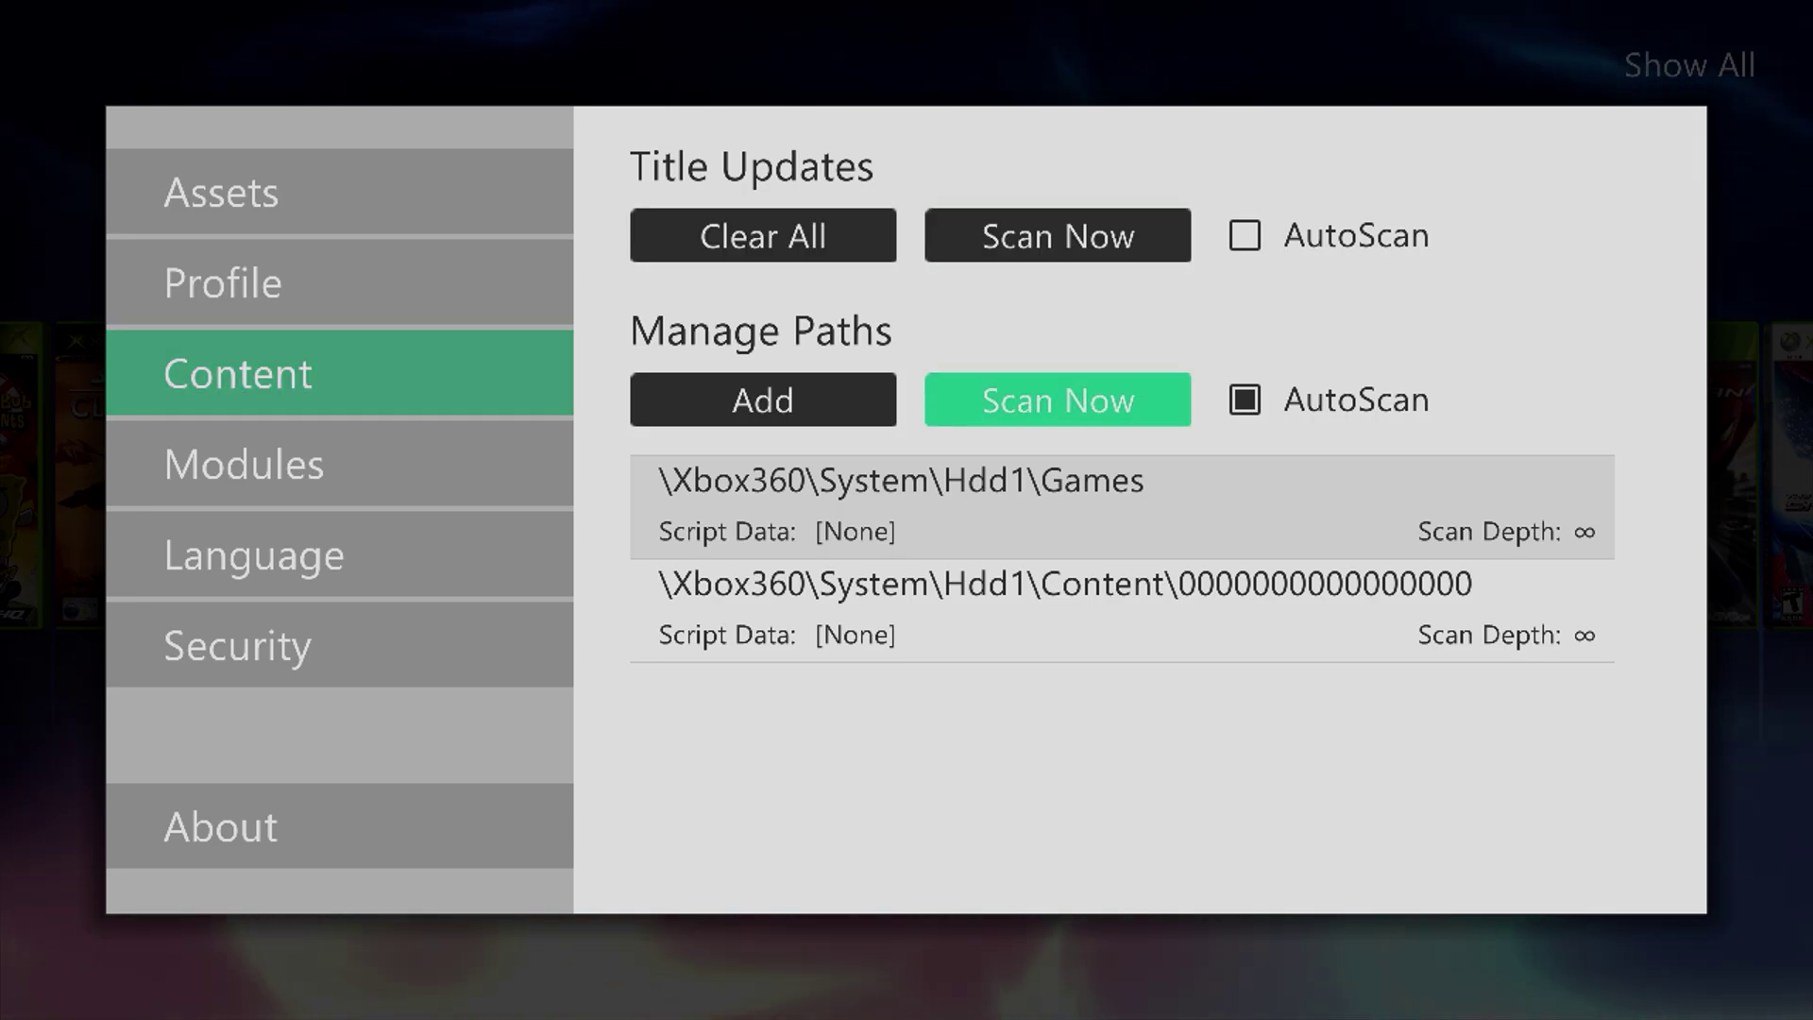
pyautogui.press('Escape')
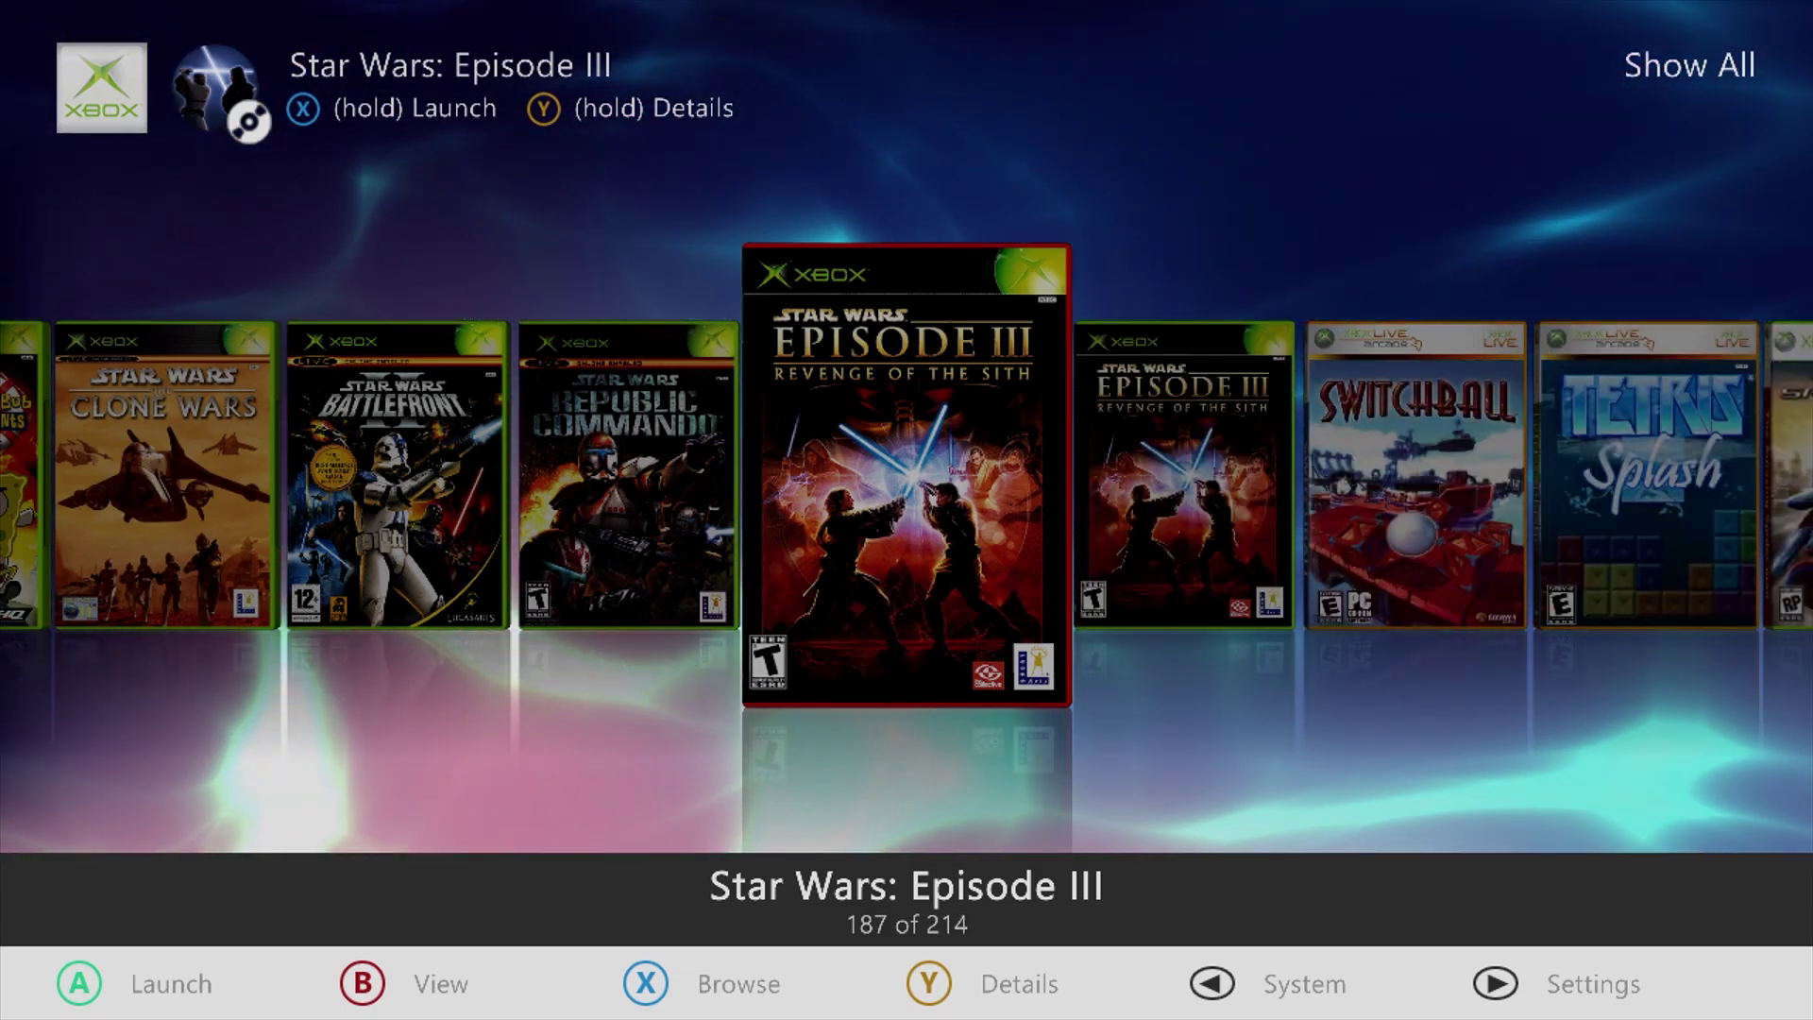
# - Select the green-bordered Star Wars: Episode III entry beside the disc's entry and view its back cover
pyautogui.press('Right')
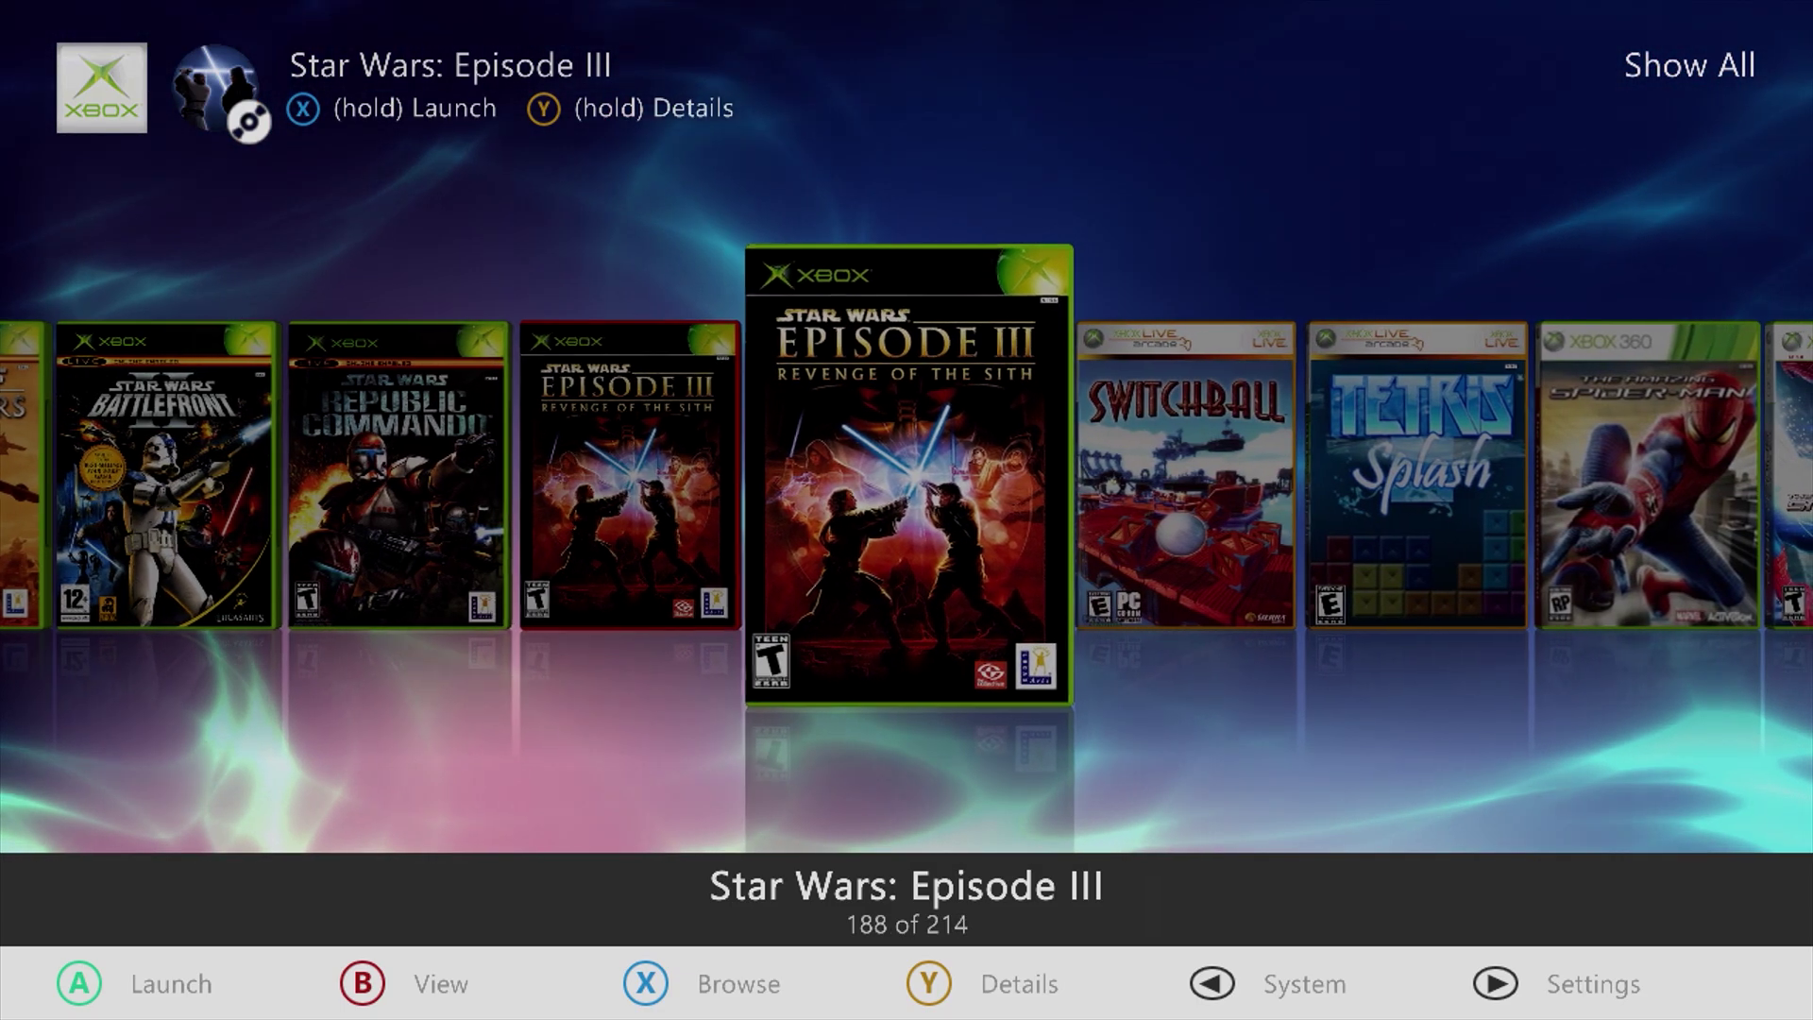
pyautogui.press('Up')
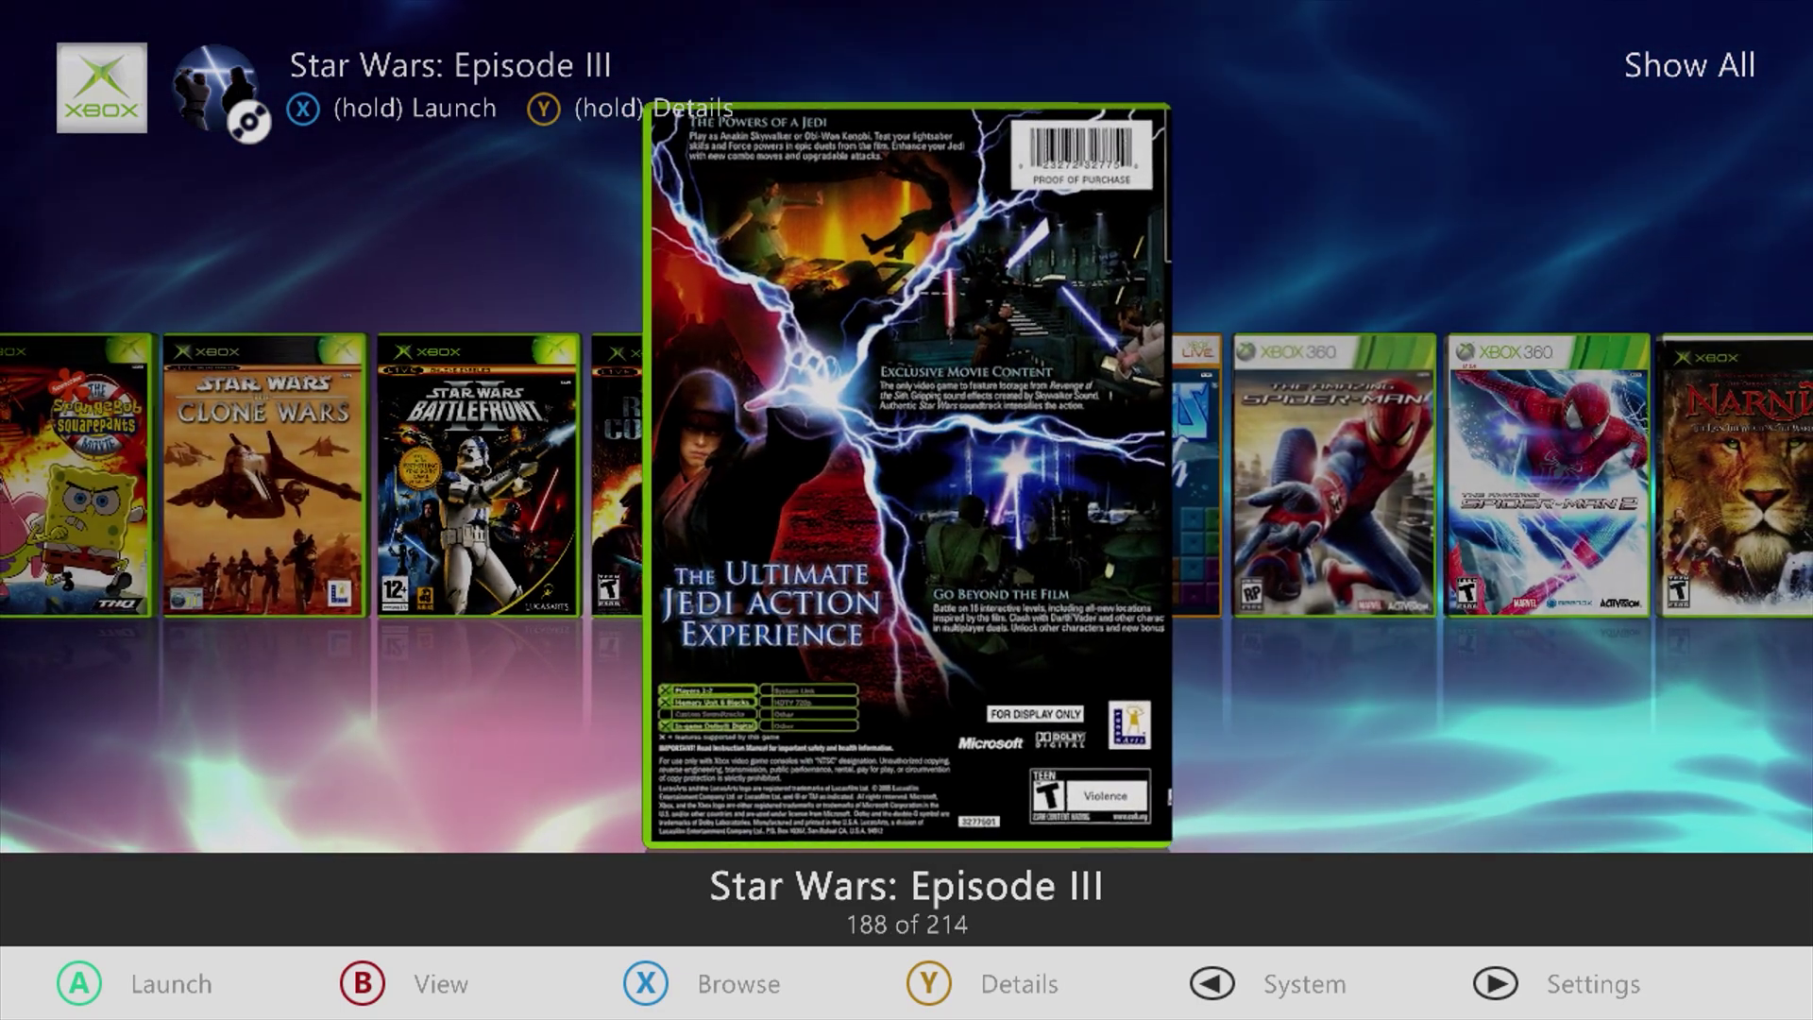
pyautogui.press('Down')
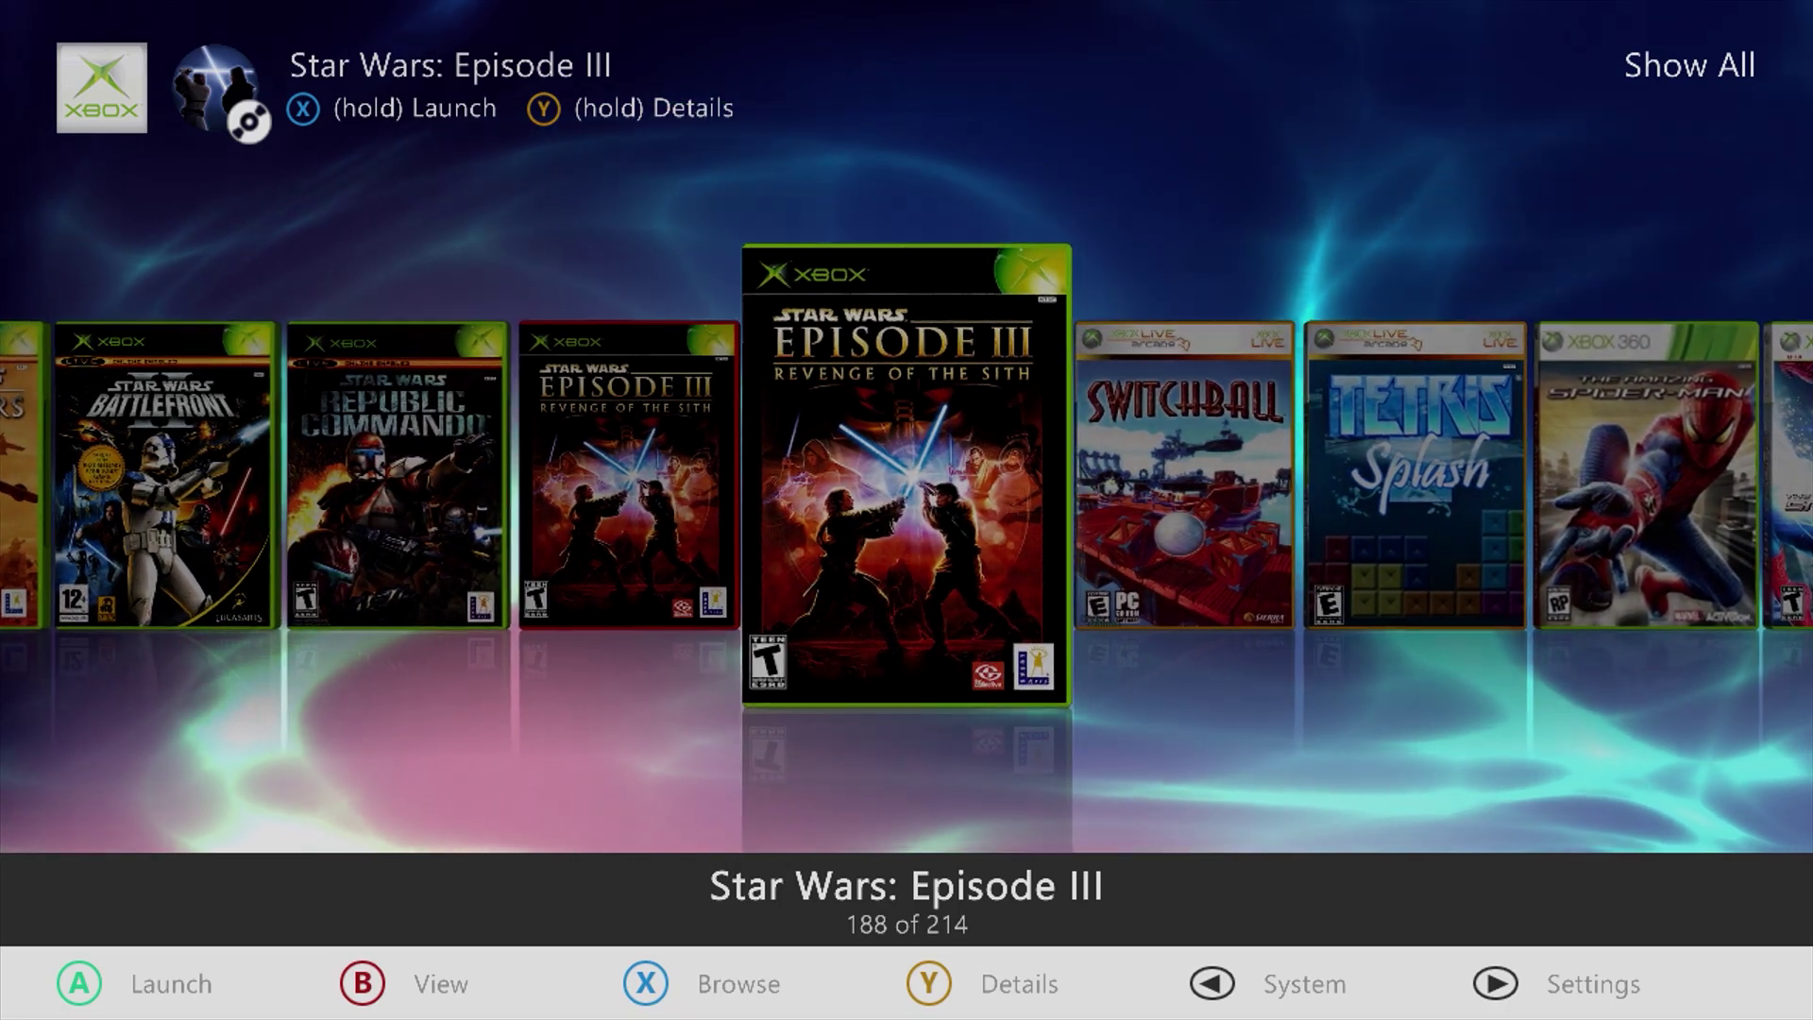
pyautogui.press('b')
pyautogui.press('b')
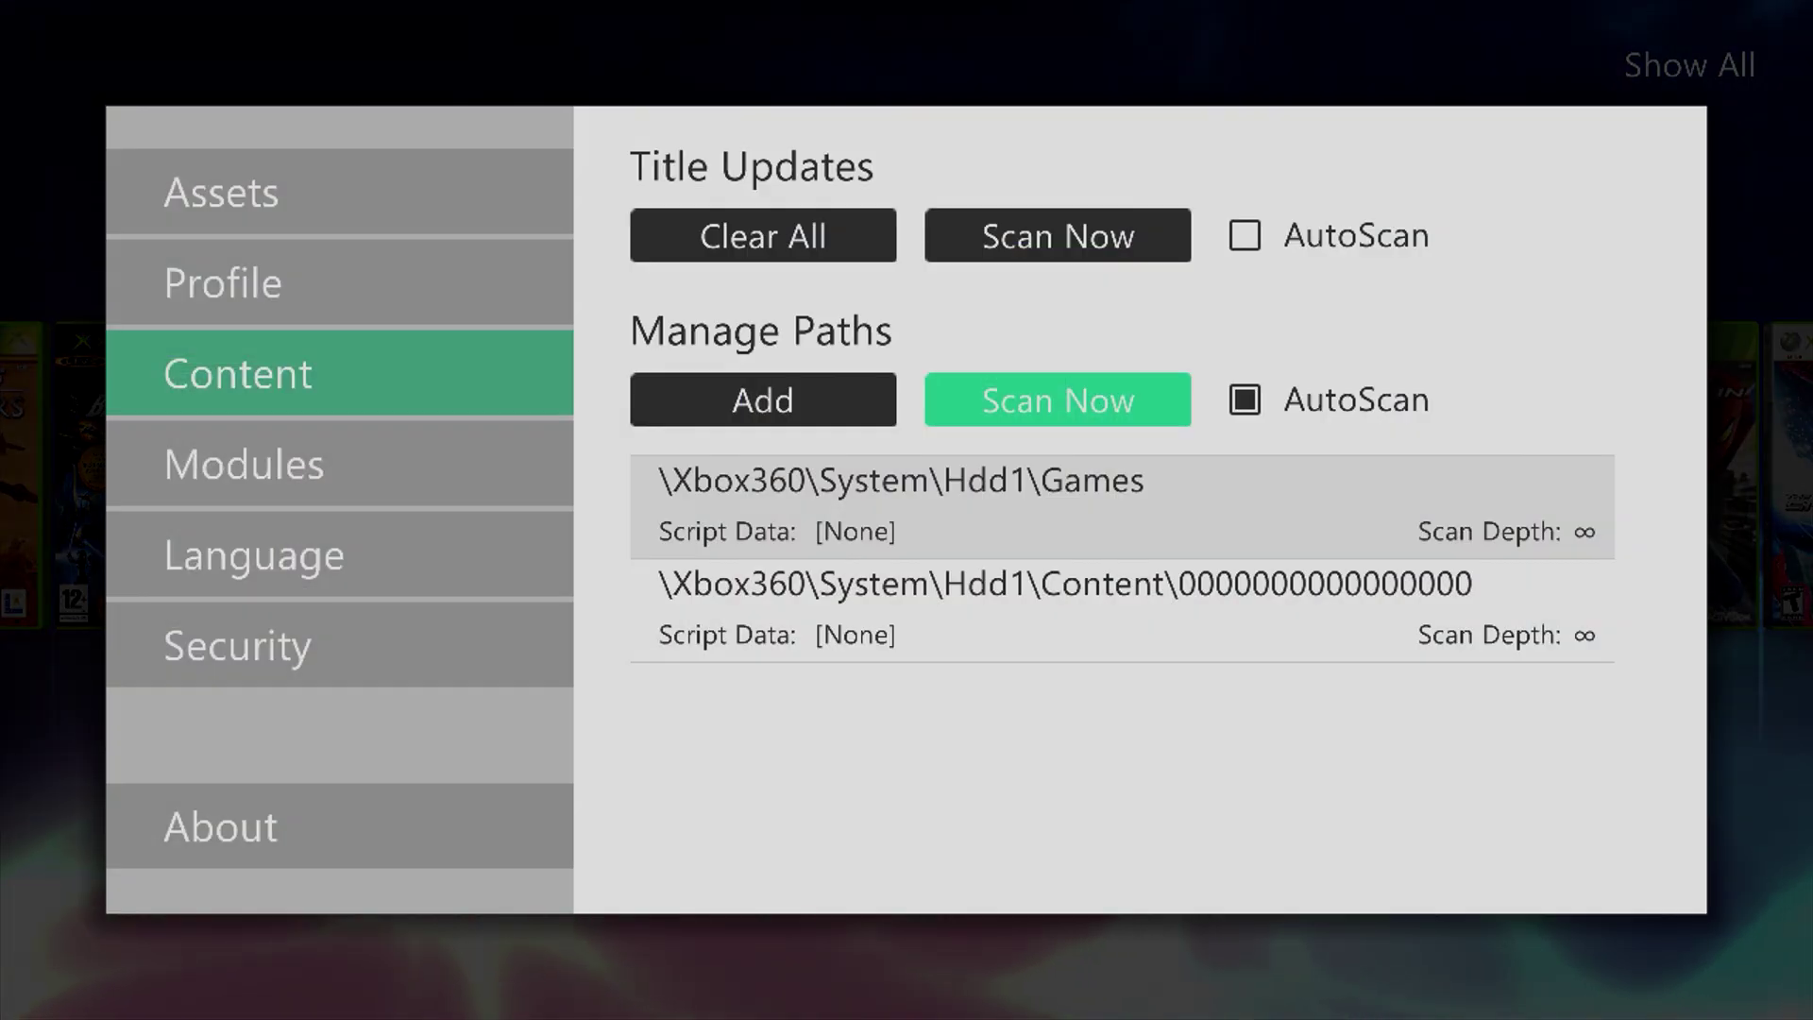
# - Examine the asset download options in the Assets settings
pyautogui.press('Left')
pyautogui.press('Left')
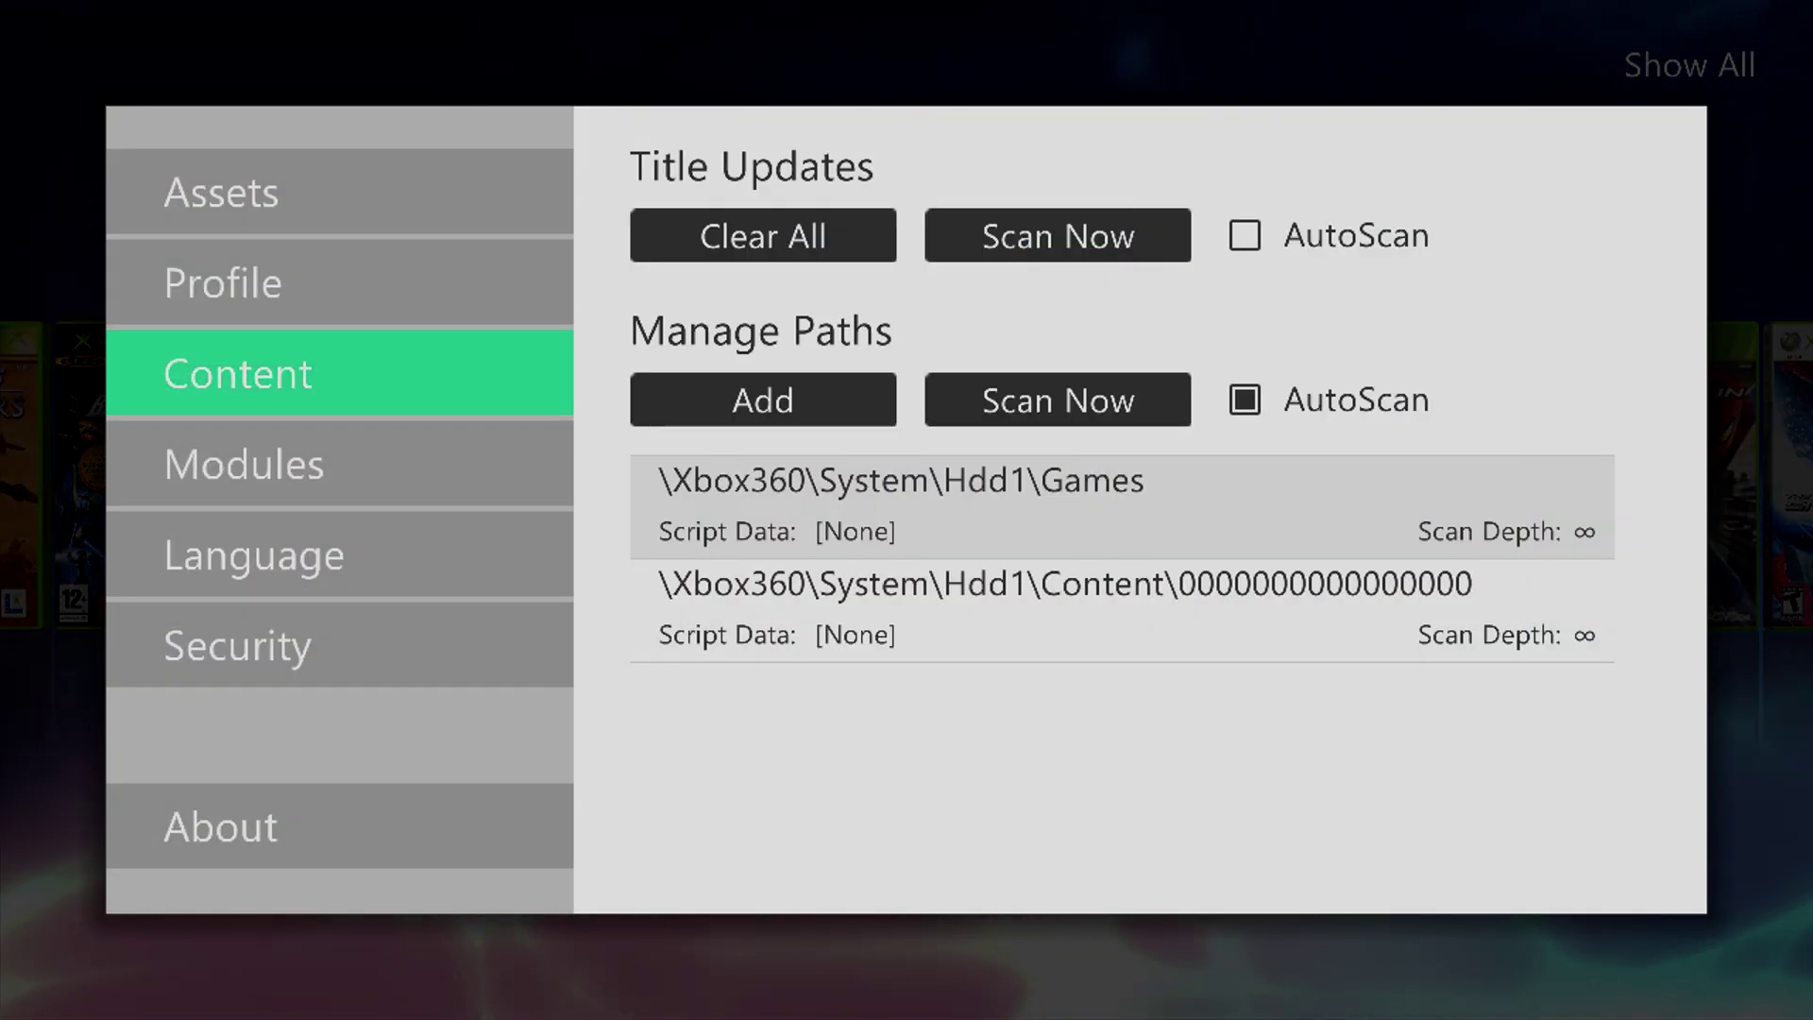
pyautogui.press('Up')
pyautogui.press('Up')
pyautogui.press('Right')
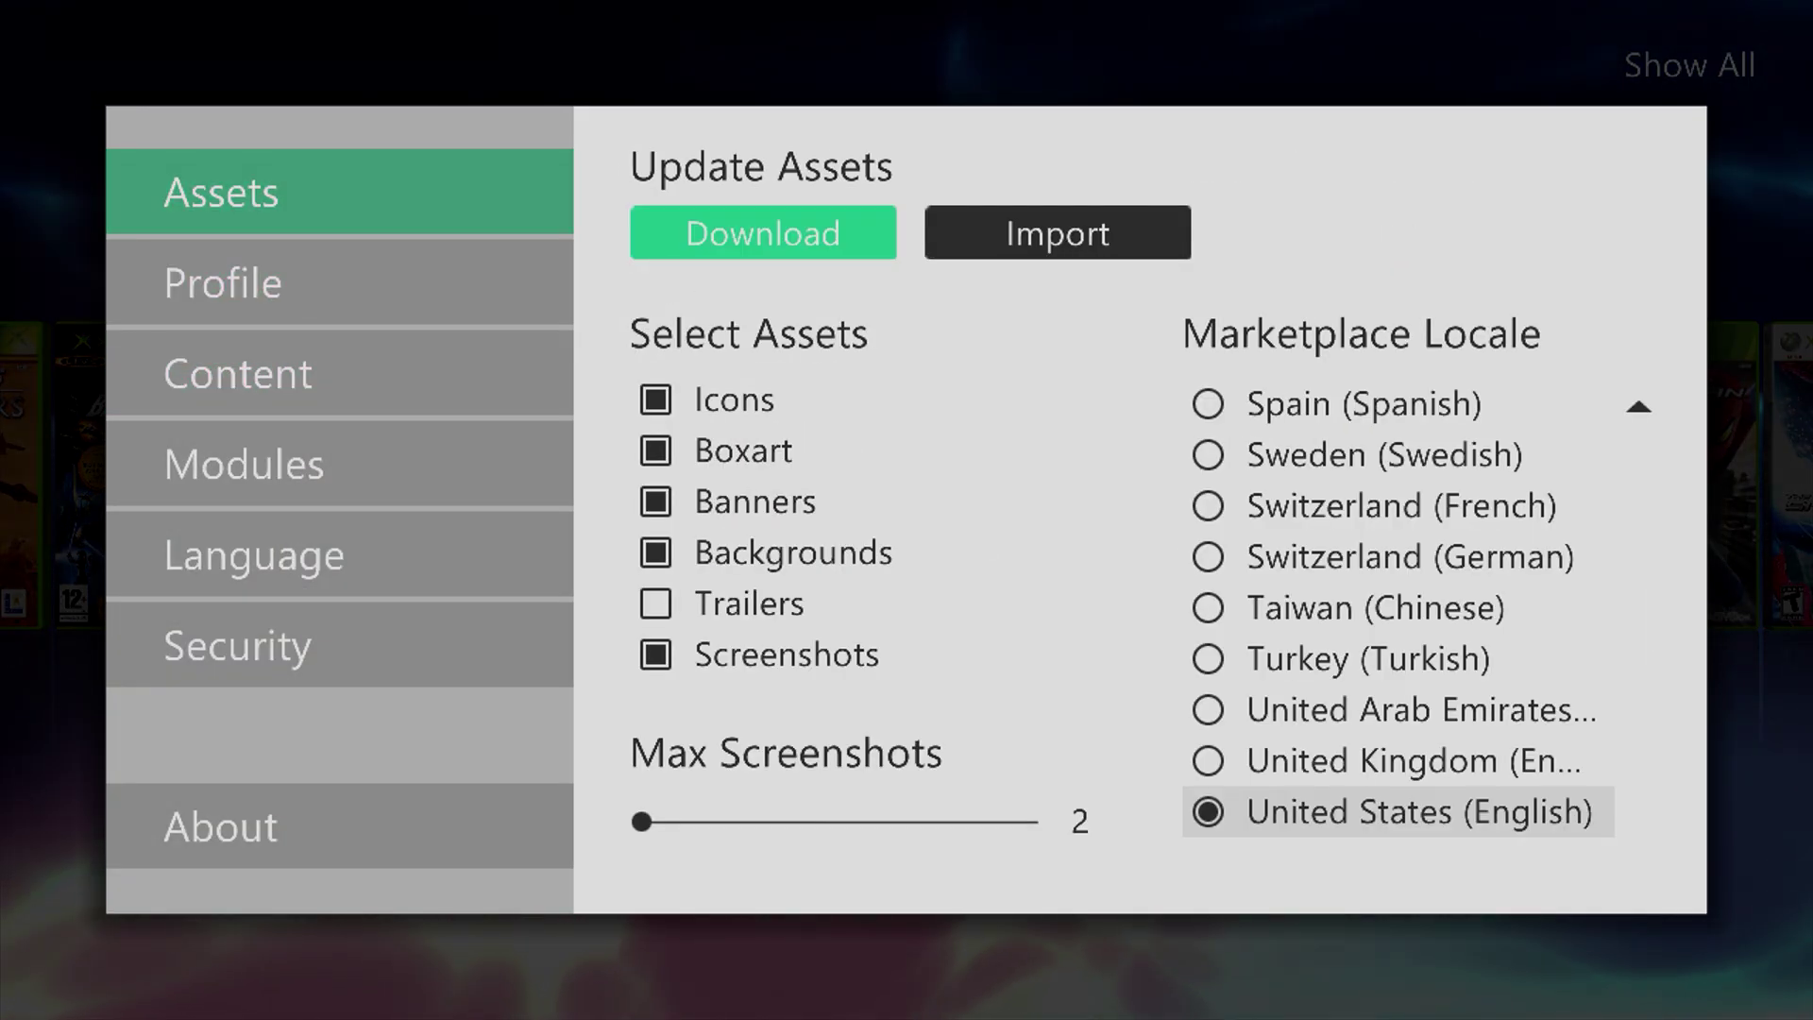
pyautogui.press('Left')
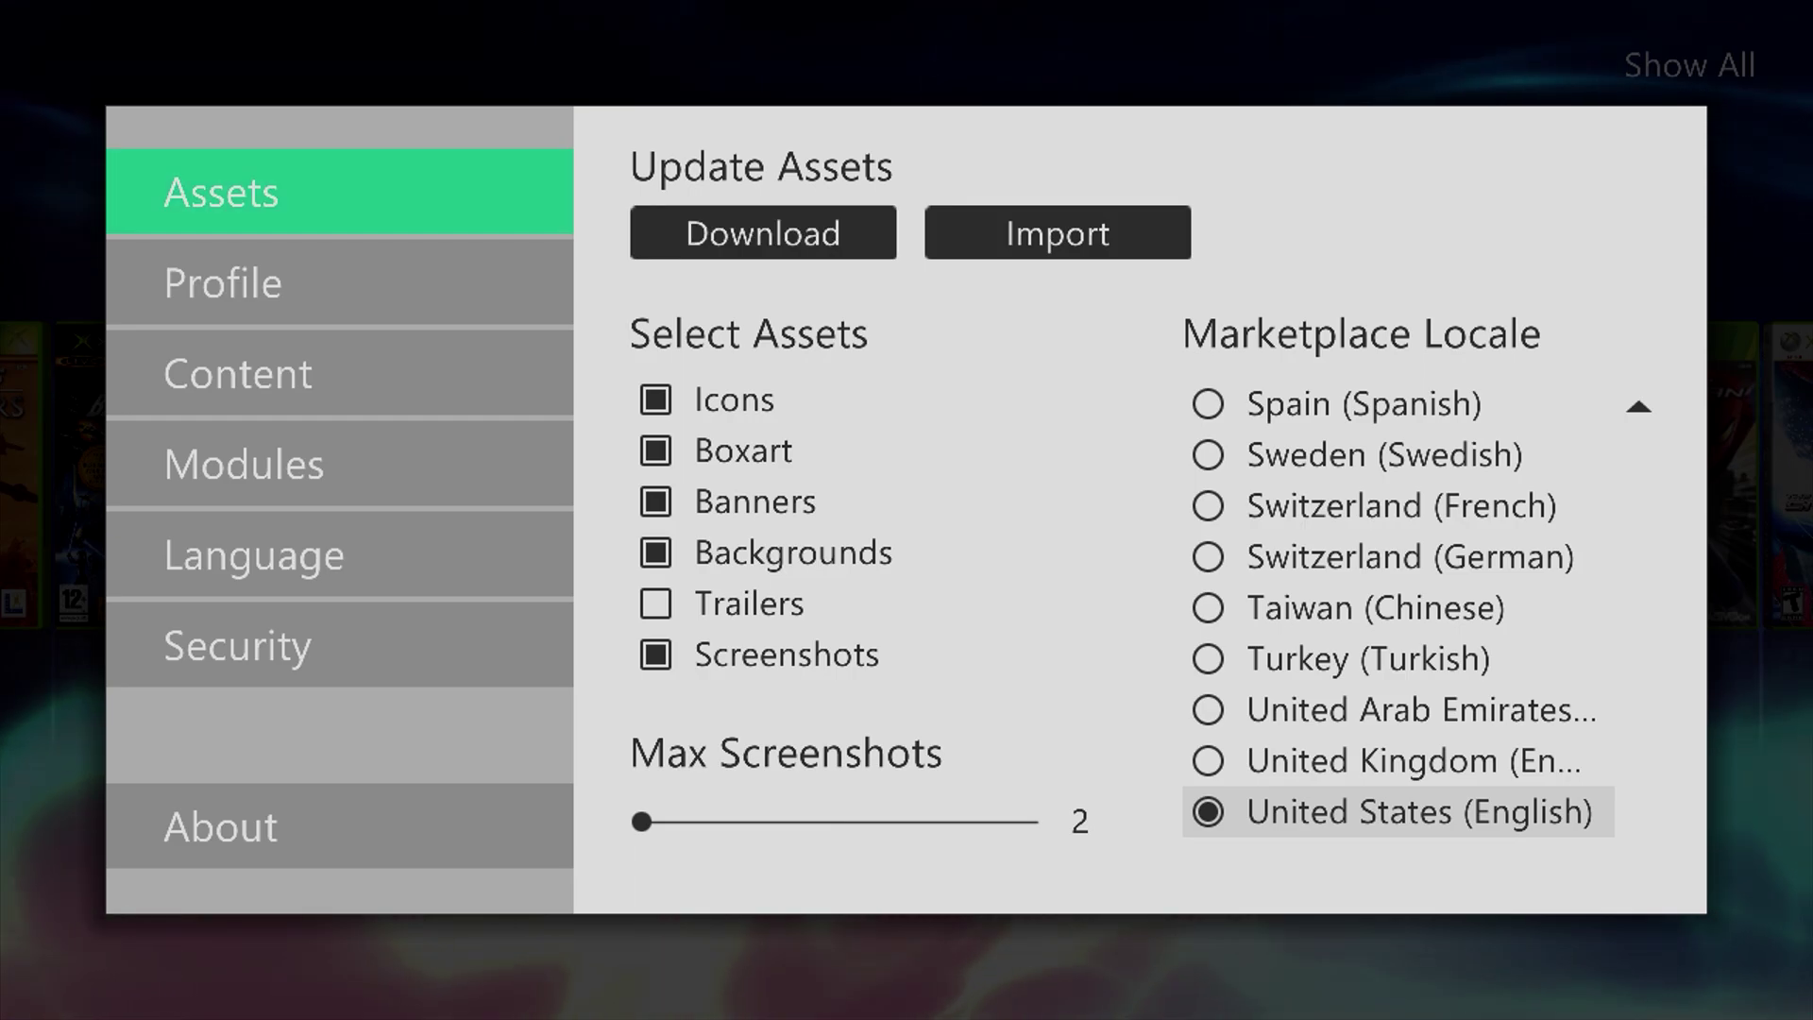
# - Review the path scan option in the Content settings and the Assets page again, and return to the game library
pyautogui.press('Down')
pyautogui.press('Down')
pyautogui.press('Right')
pyautogui.press('Down')
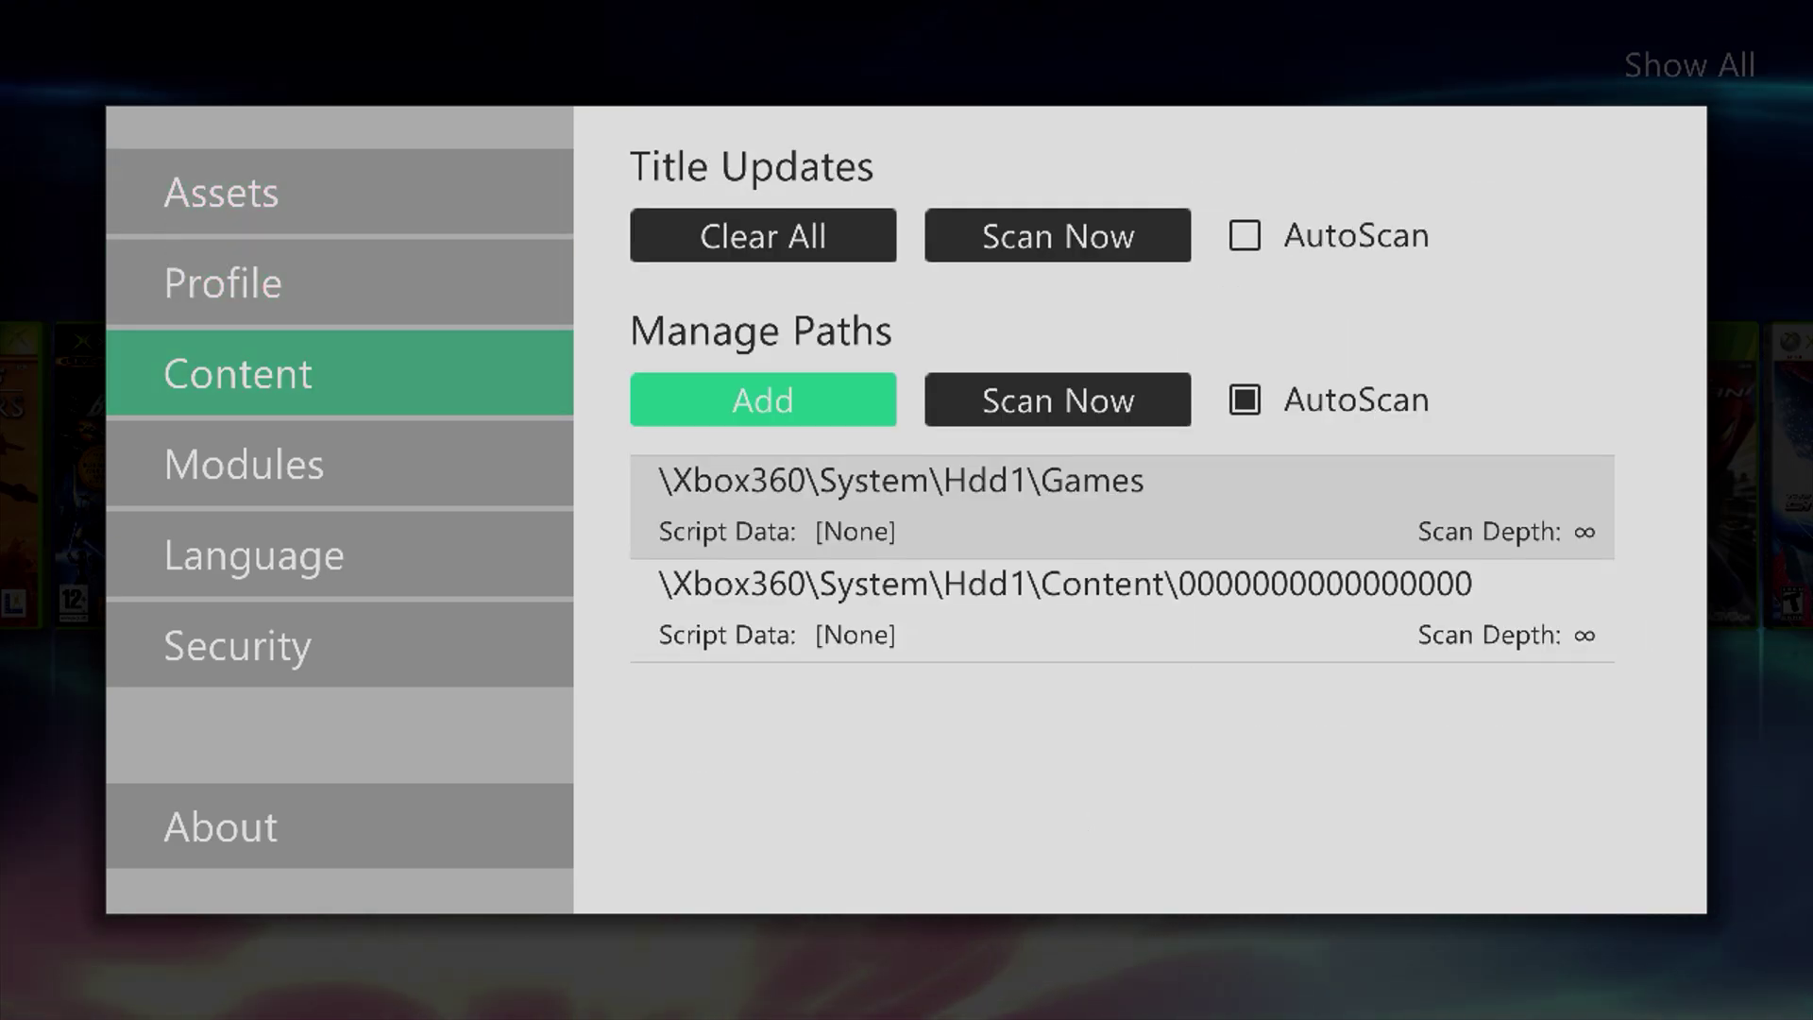
pyautogui.press('Right')
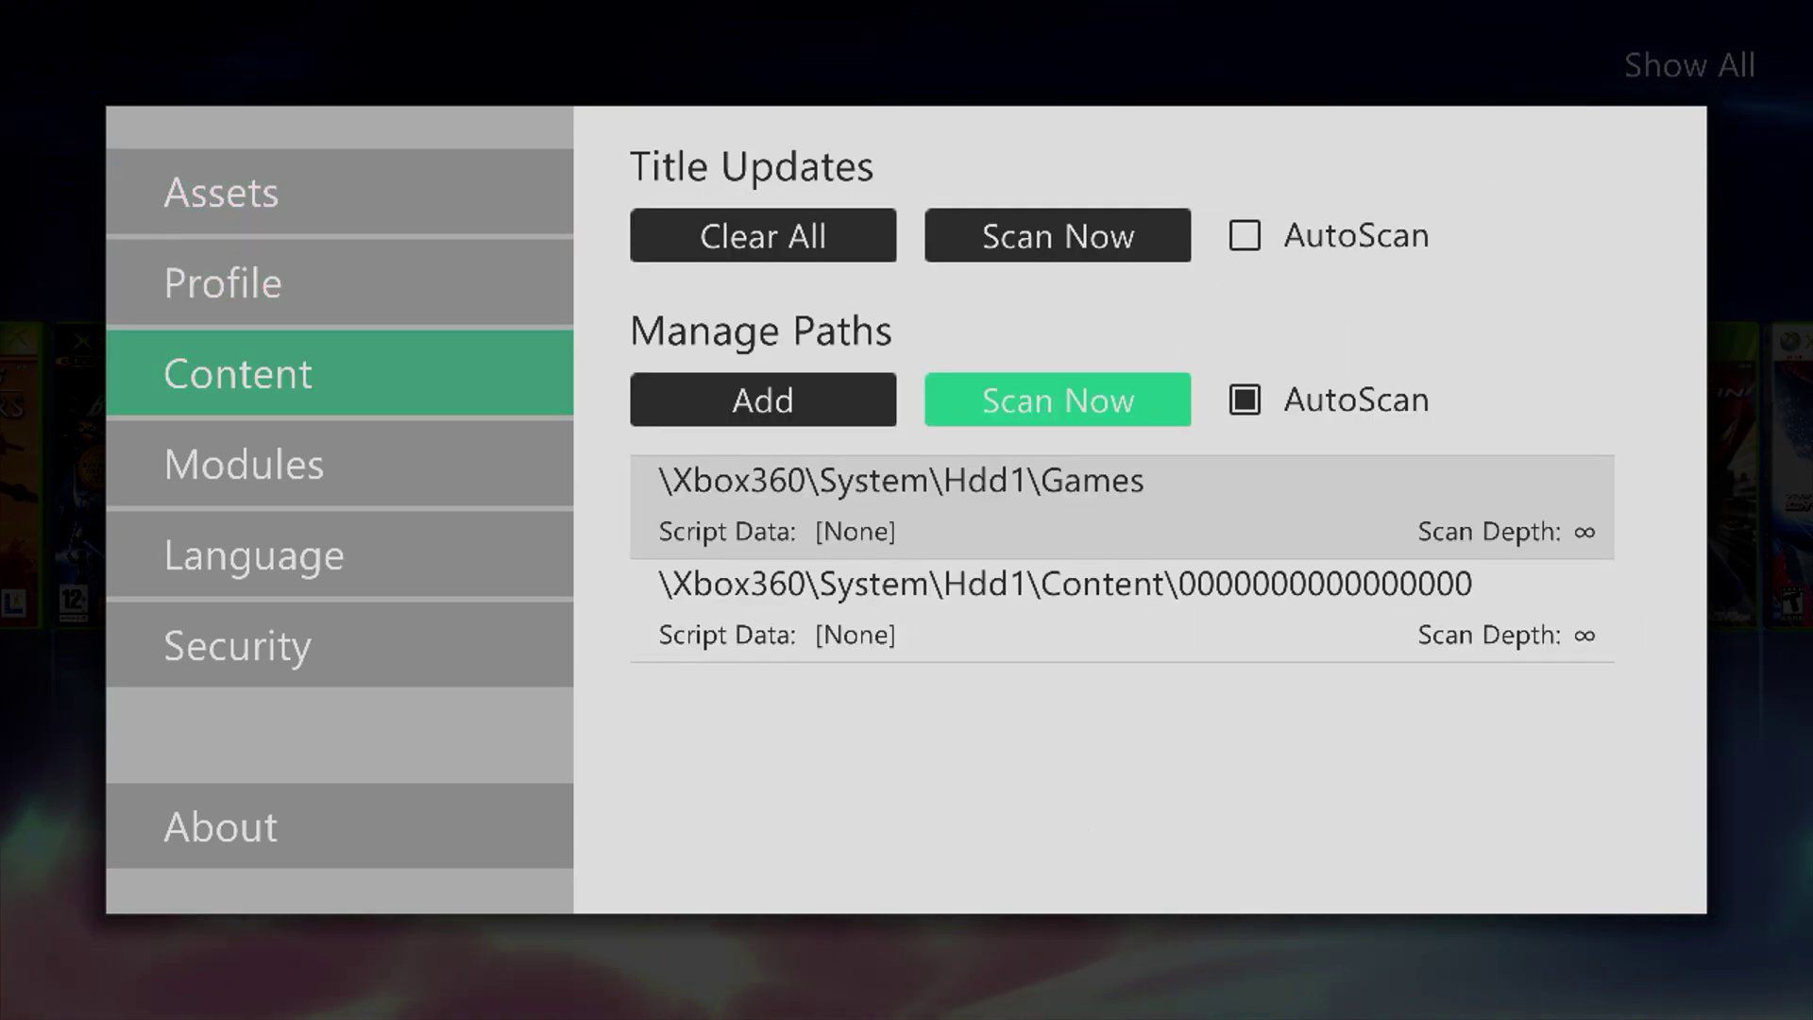
pyautogui.press('Left')
pyautogui.press('Left')
pyautogui.press('Up')
pyautogui.press('Up')
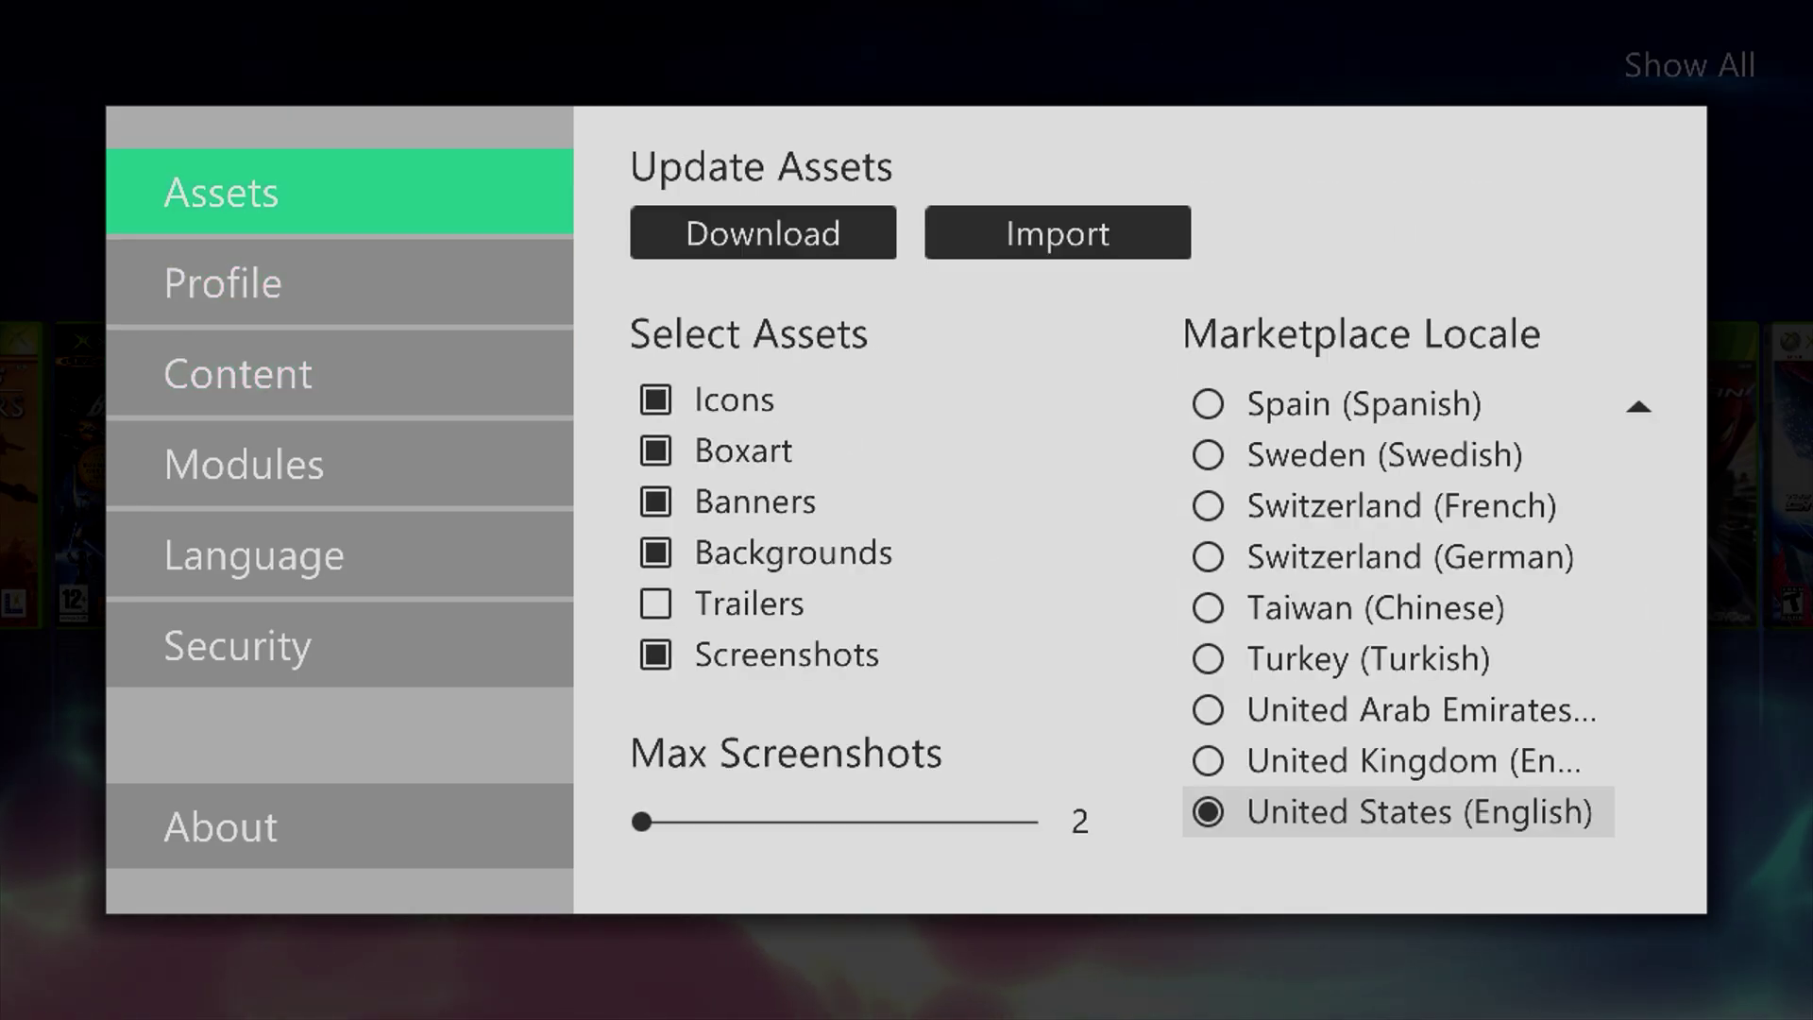
pyautogui.press('Down')
pyautogui.press('Escape')
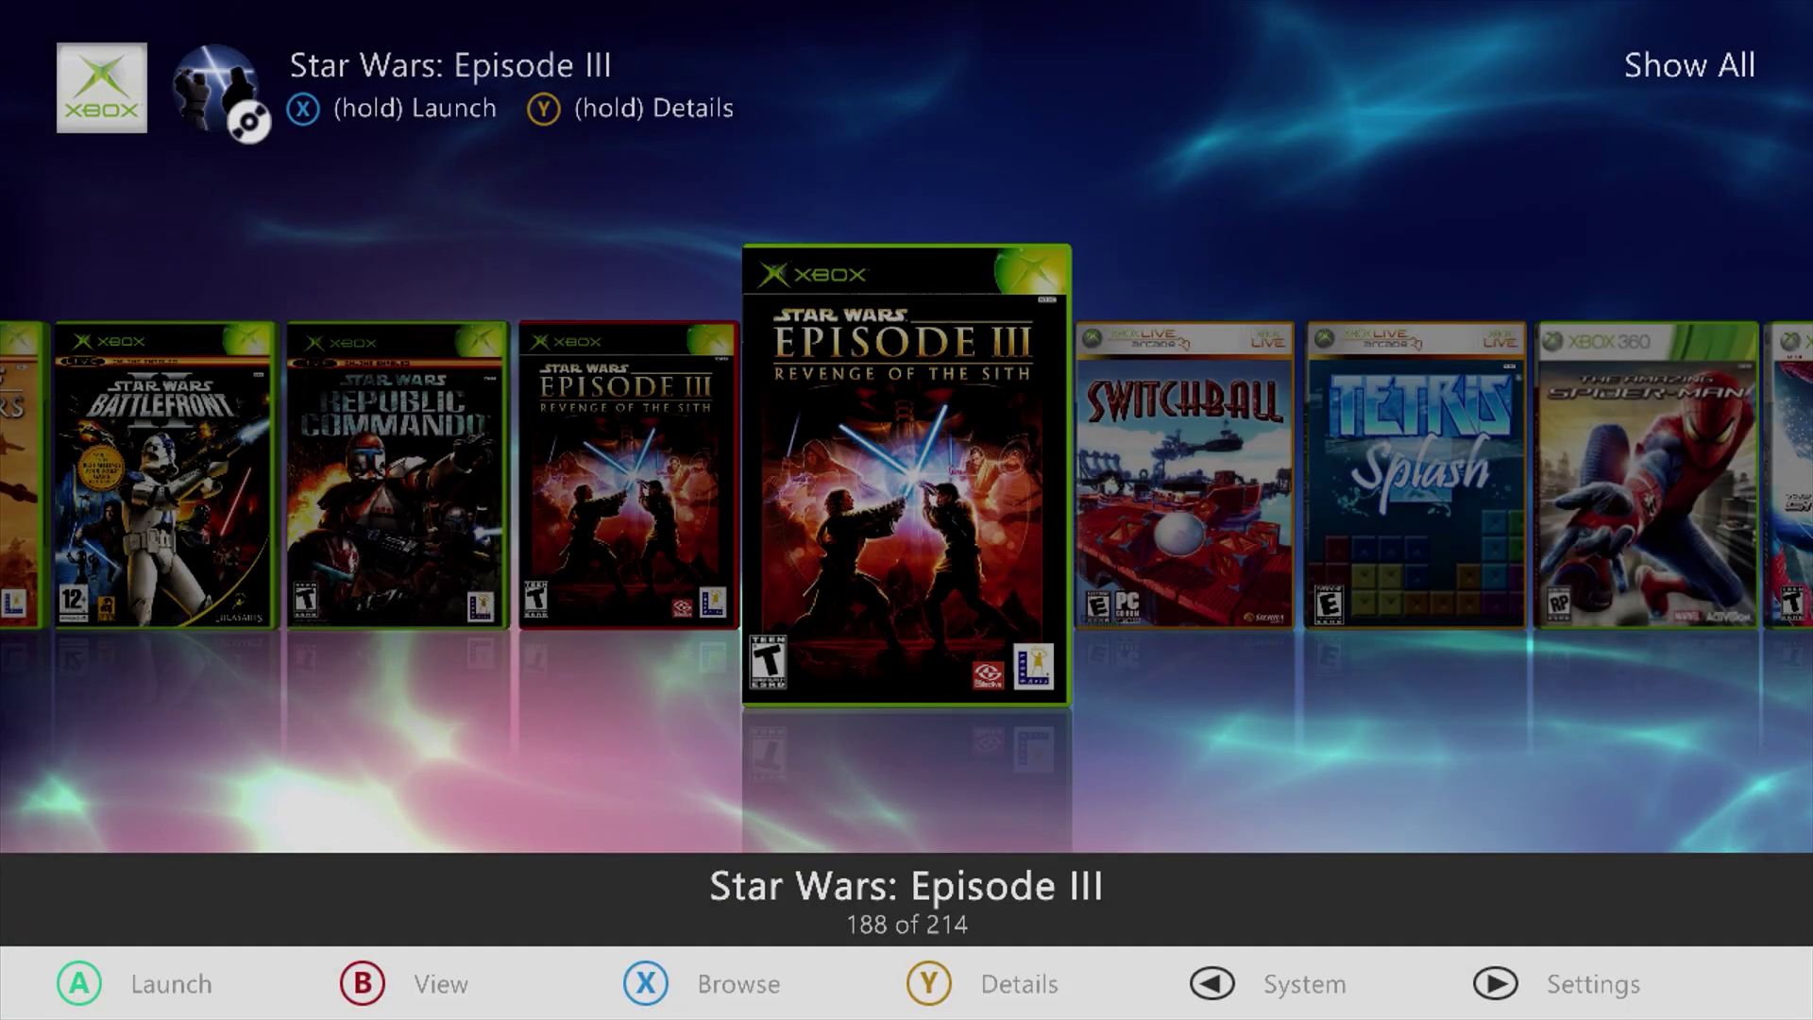